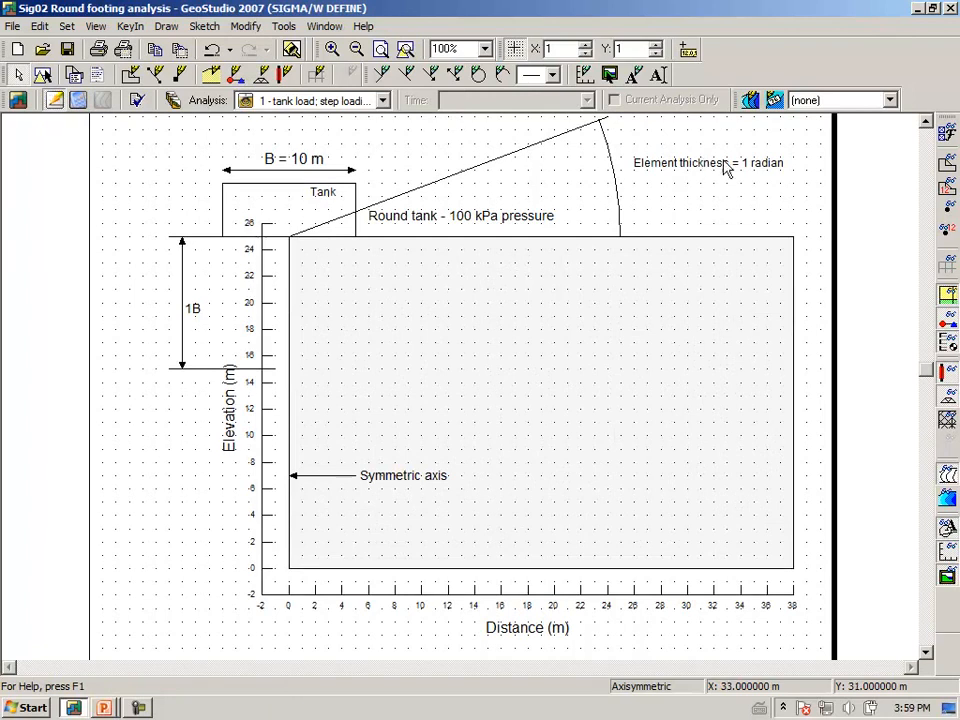
Step: Hide the background grid and check the analysis view type in the units and scale settings
left_click(515, 53)
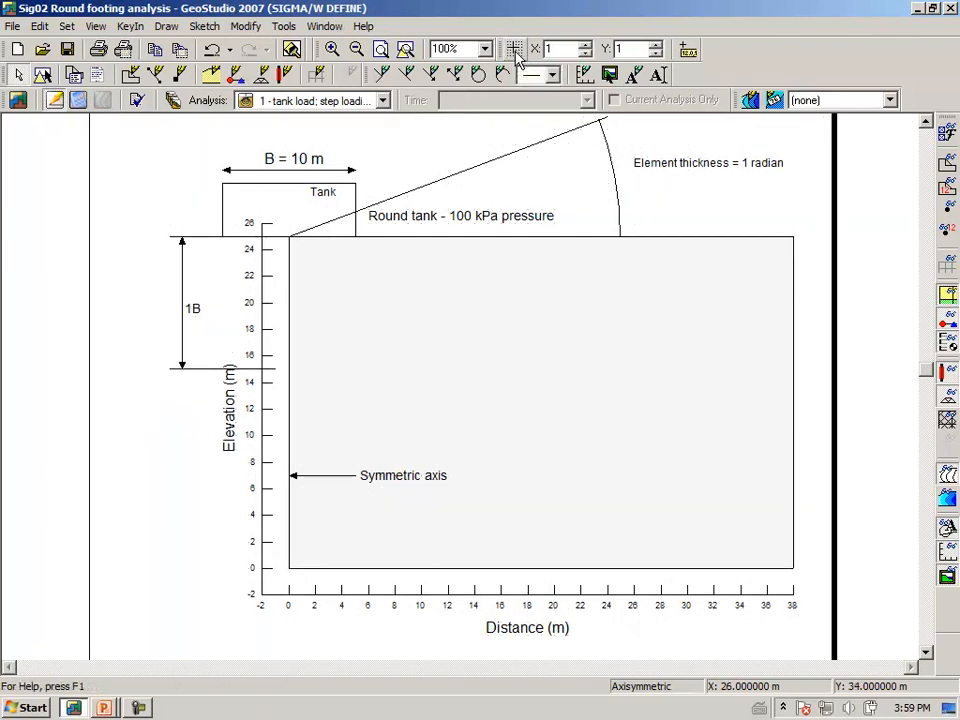
left_click(67, 27)
left_click(67, 63)
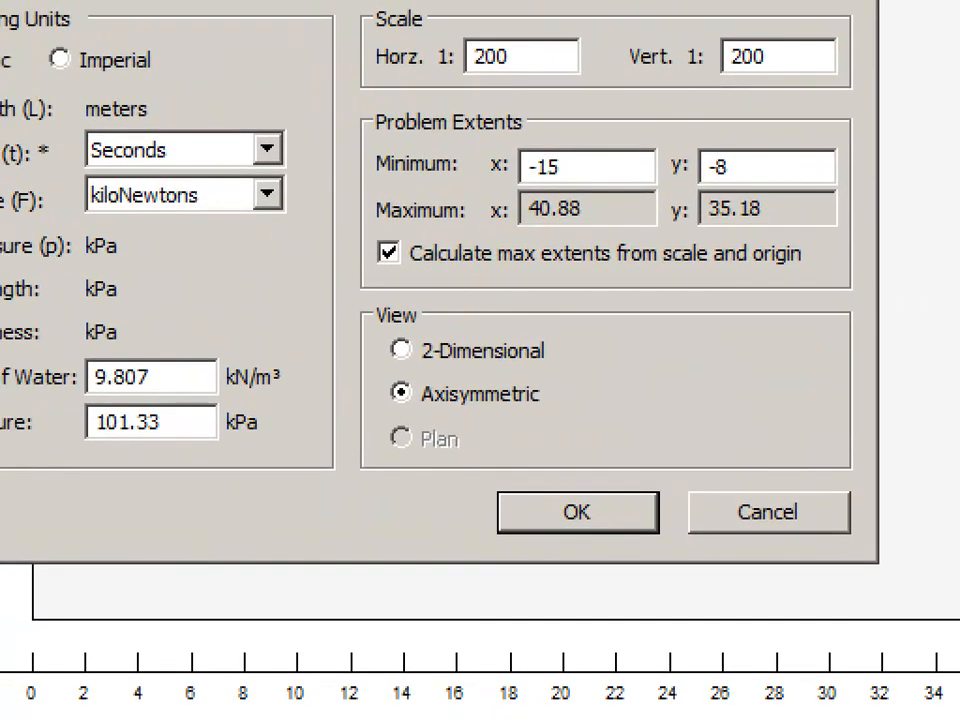
left_click(388, 399)
mouse_move(361, 408)
left_mouse_down()
mouse_move(521, 420)
mouse_move(568, 392)
mouse_move(476, 368)
mouse_move(392, 366)
mouse_move(369, 388)
mouse_move(378, 406)
left_mouse_up()
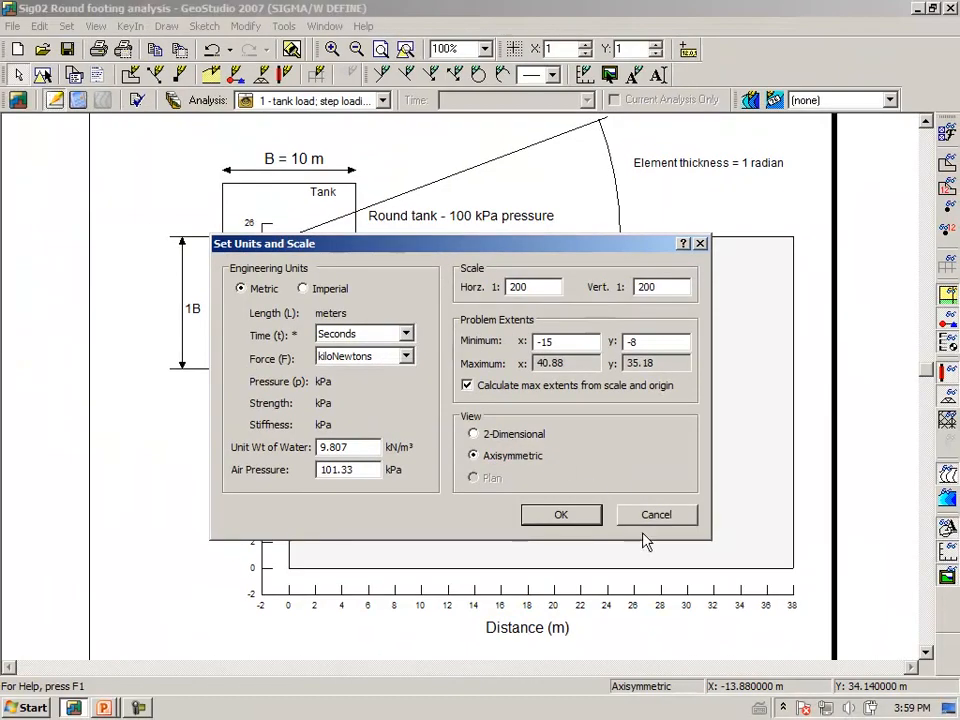
left_click(646, 526)
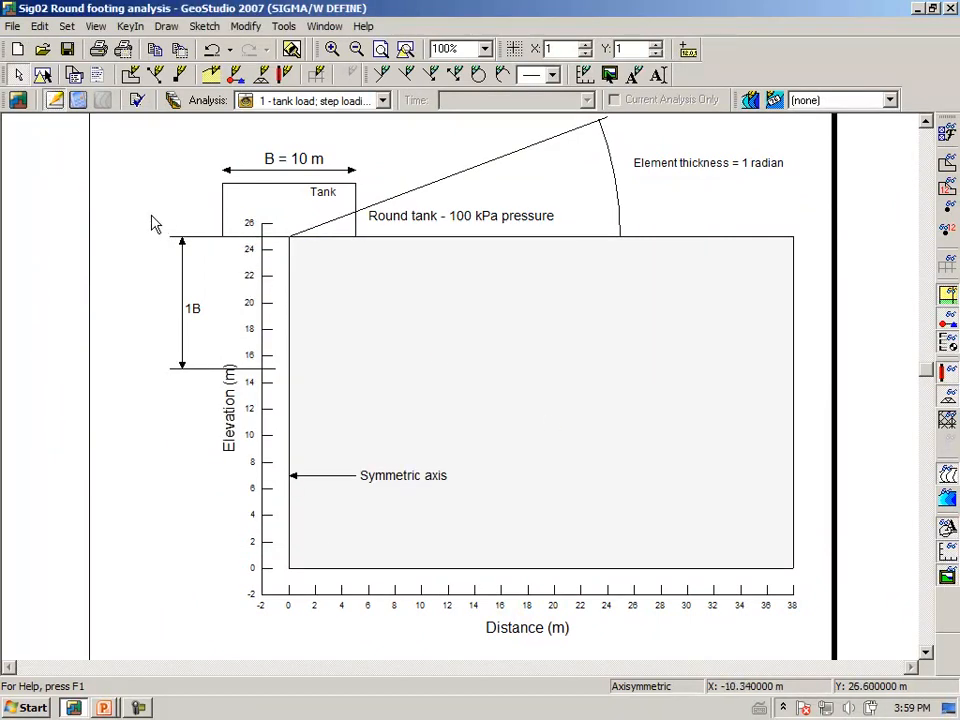
Step: Review the analysis type and initial condition settings of the tank step-loading analysis
left_click(173, 103)
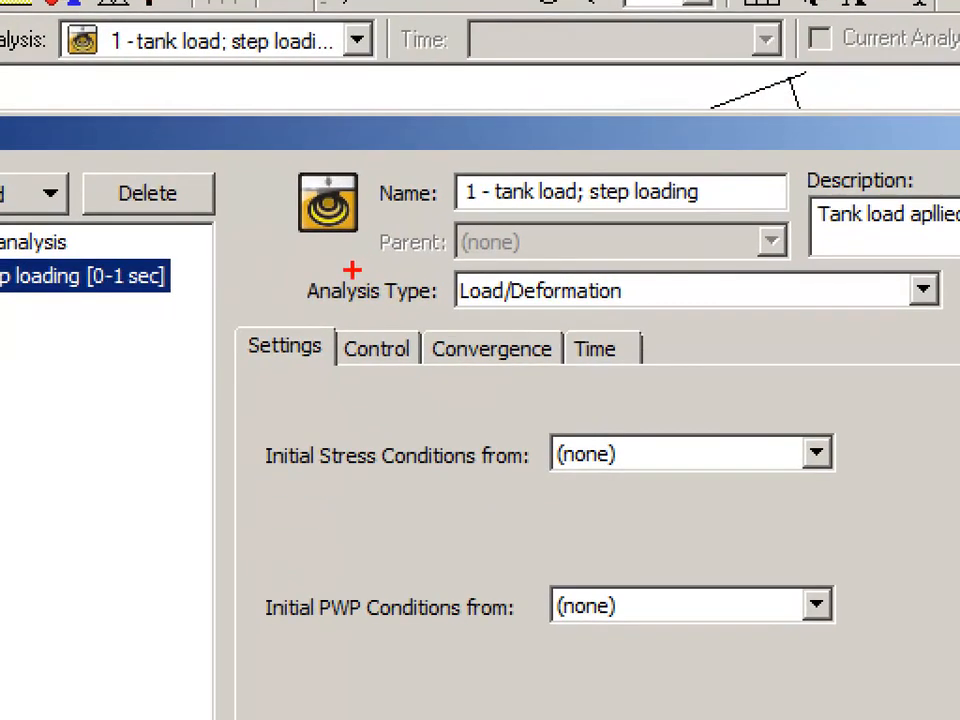
mouse_move(292, 317)
left_mouse_down()
mouse_move(583, 321)
mouse_move(648, 308)
mouse_move(662, 284)
mouse_move(618, 265)
mouse_move(298, 250)
mouse_move(290, 322)
left_mouse_up()
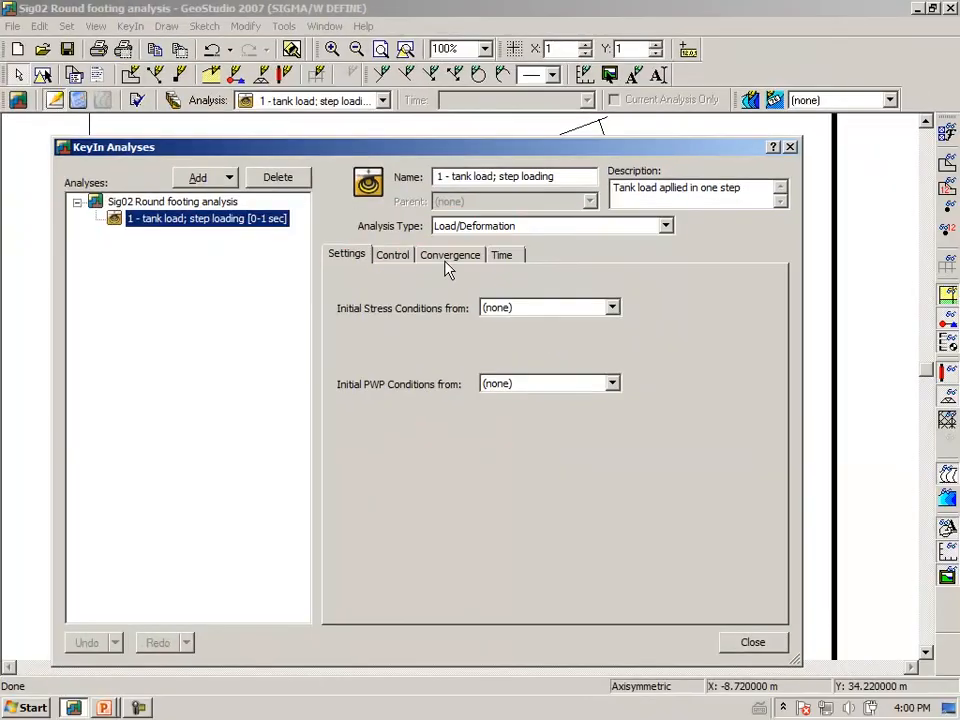
left_click(741, 647)
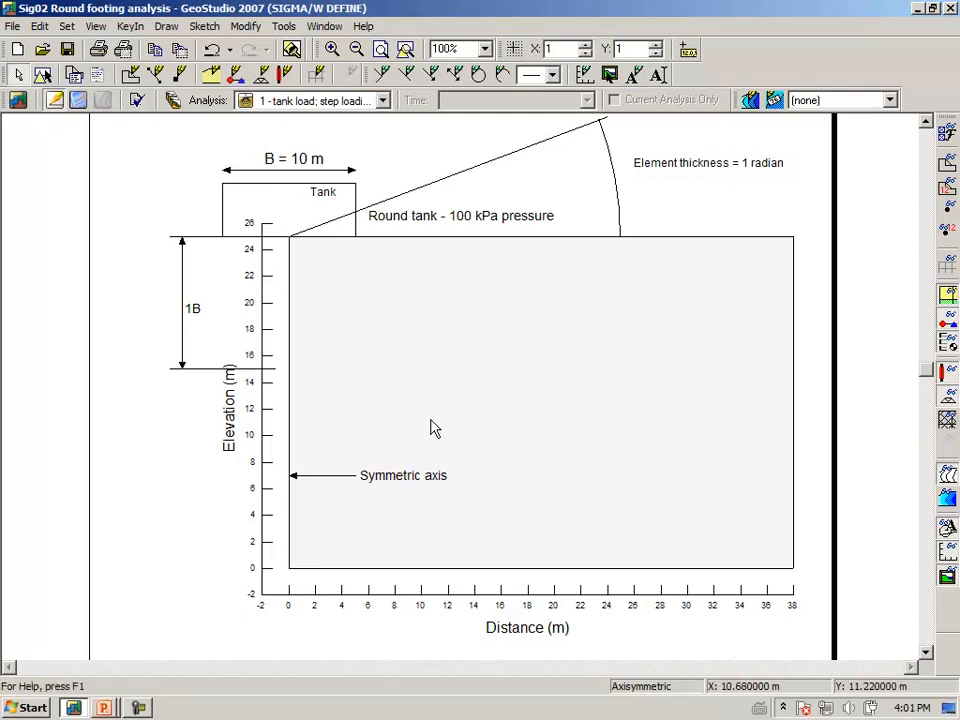
Step: Review the Foundation soil material's category, model, E-modulus, unit weight and Poisson's ratio
left_click(130, 27)
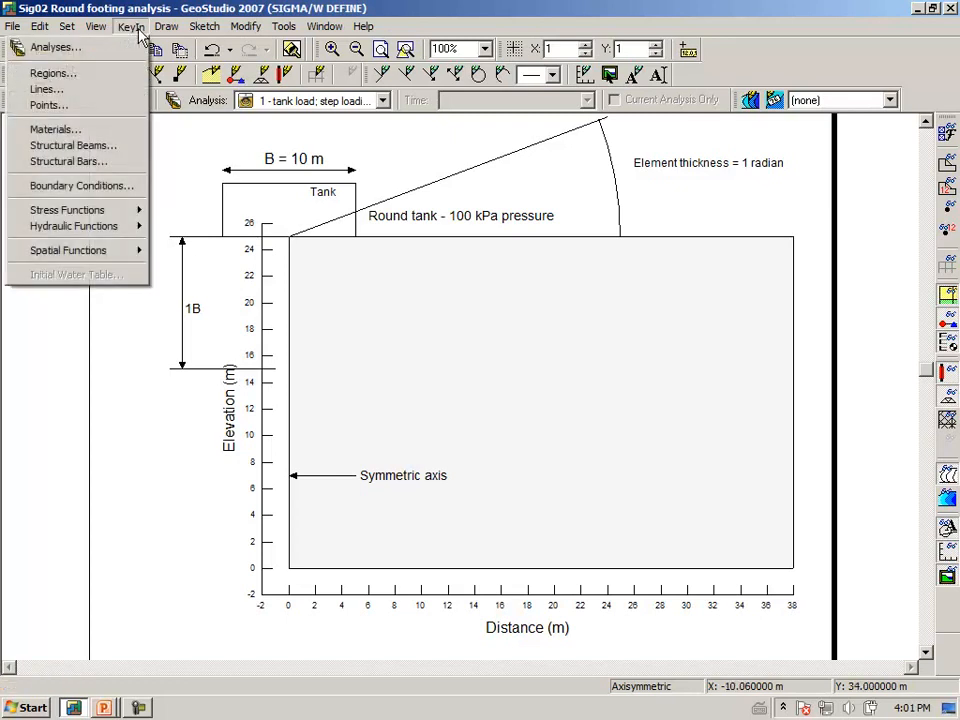
left_click(103, 130)
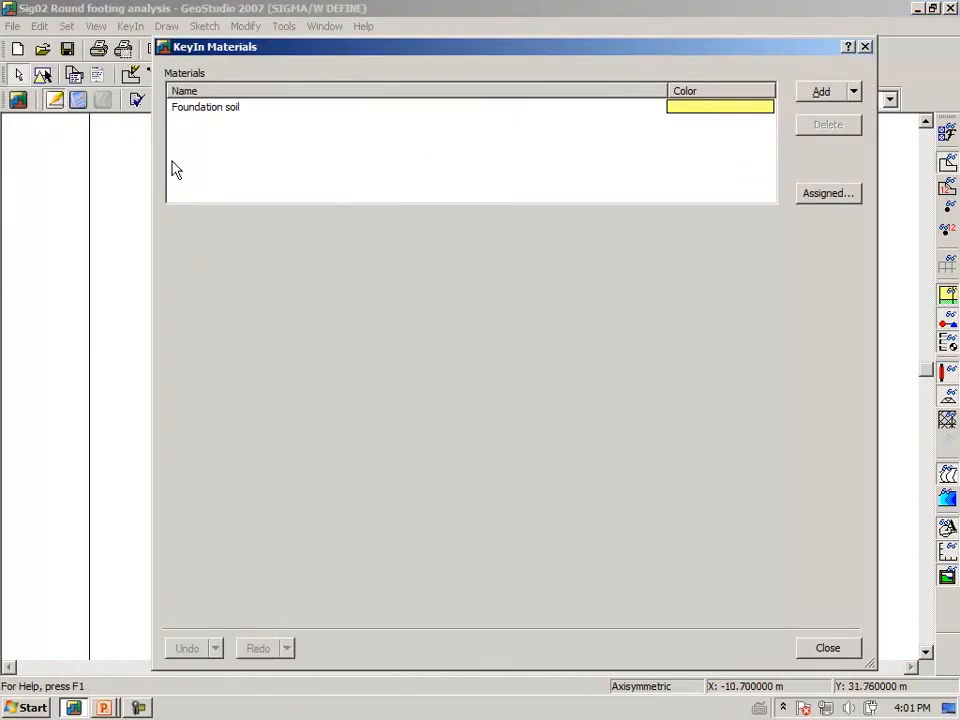
left_click(220, 112)
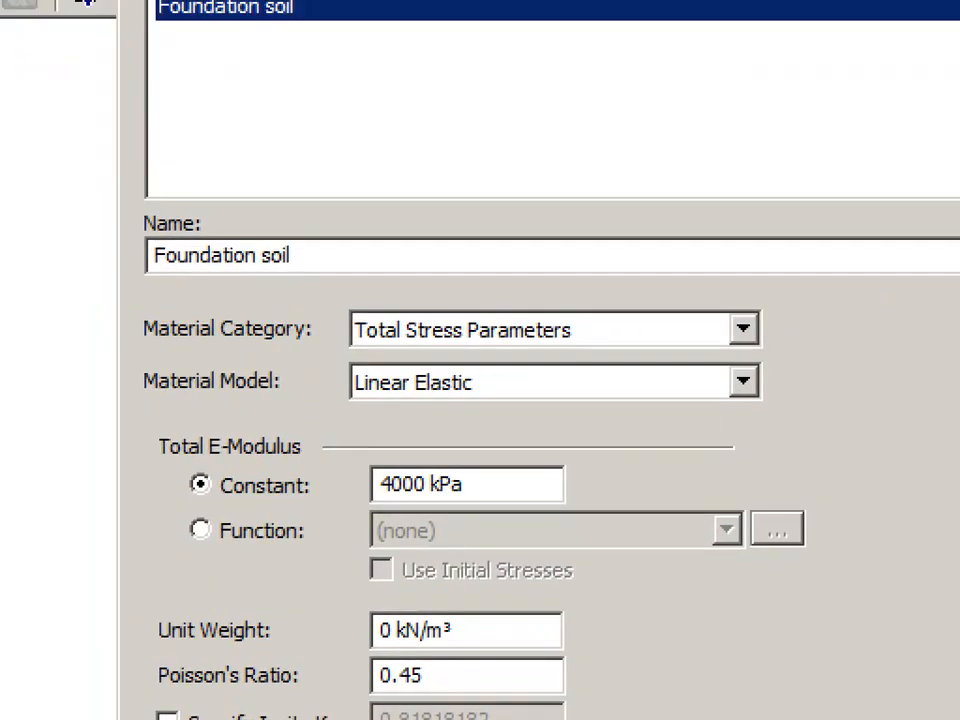
mouse_move(308, 312)
left_mouse_down()
mouse_move(305, 344)
mouse_move(455, 366)
mouse_move(585, 362)
mouse_move(572, 321)
mouse_move(410, 294)
mouse_move(307, 314)
left_mouse_up()
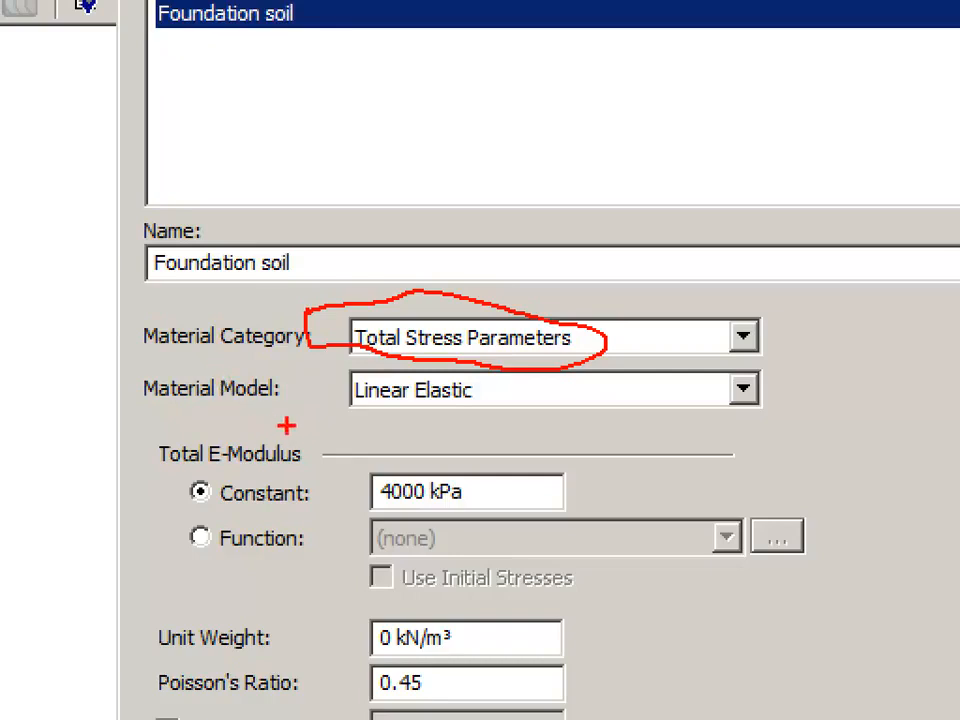
left_click_drag(318, 428, 465, 418)
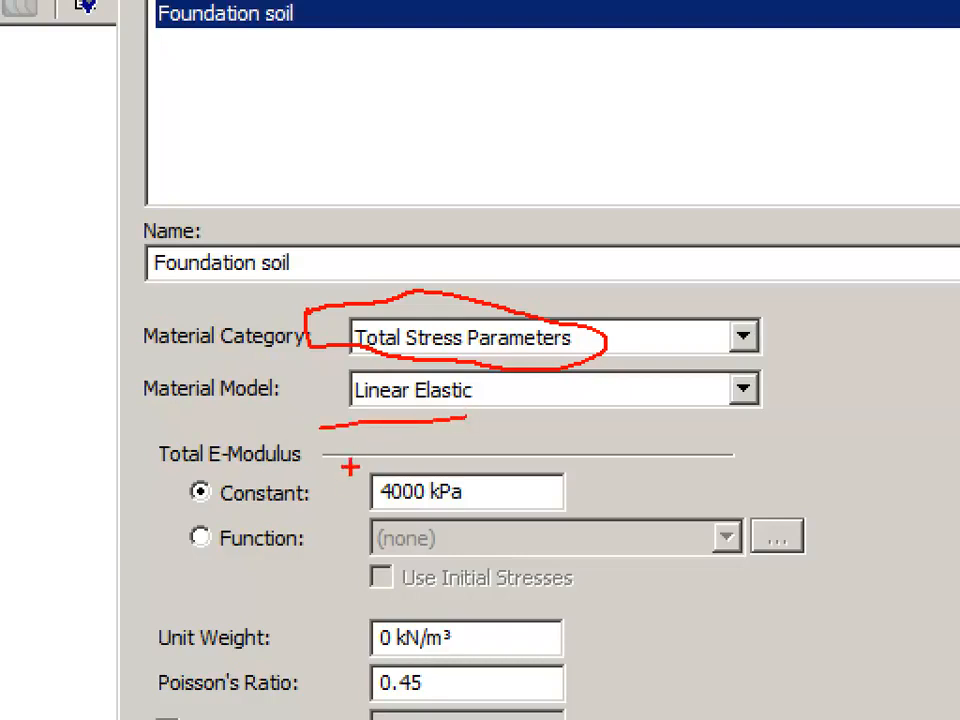
mouse_move(343, 456)
left_mouse_down()
mouse_move(346, 497)
mouse_move(372, 511)
mouse_move(474, 516)
mouse_move(486, 484)
mouse_move(343, 451)
left_mouse_up()
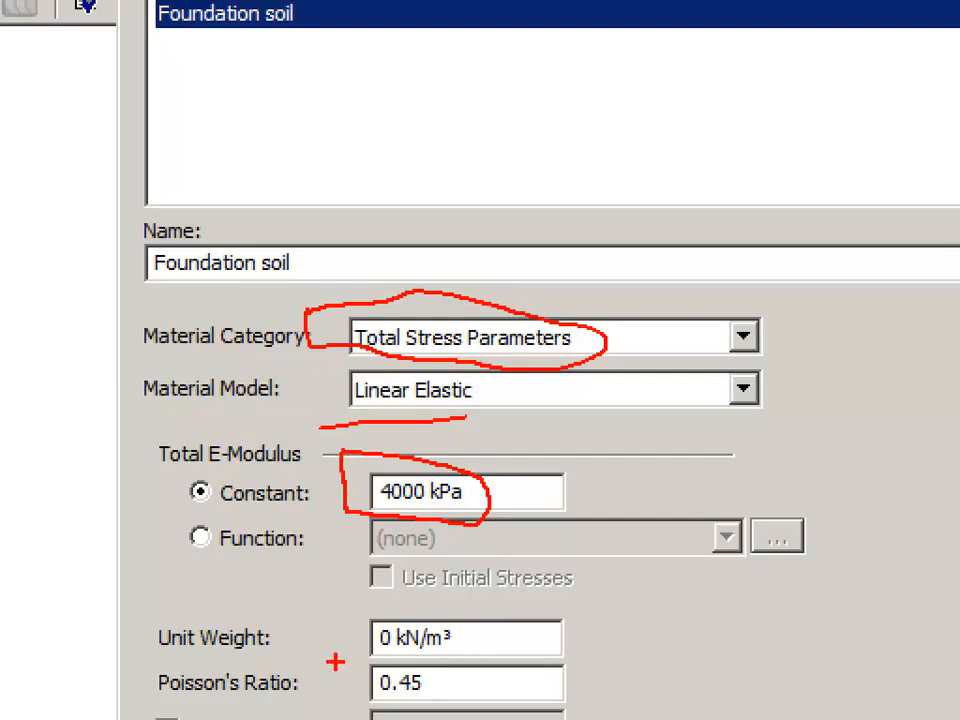
mouse_move(335, 662)
left_mouse_down()
mouse_move(312, 662)
mouse_move(450, 657)
mouse_move(468, 630)
mouse_move(452, 603)
mouse_move(360, 600)
mouse_move(338, 660)
left_mouse_up()
left_click_drag(326, 617, 320, 663)
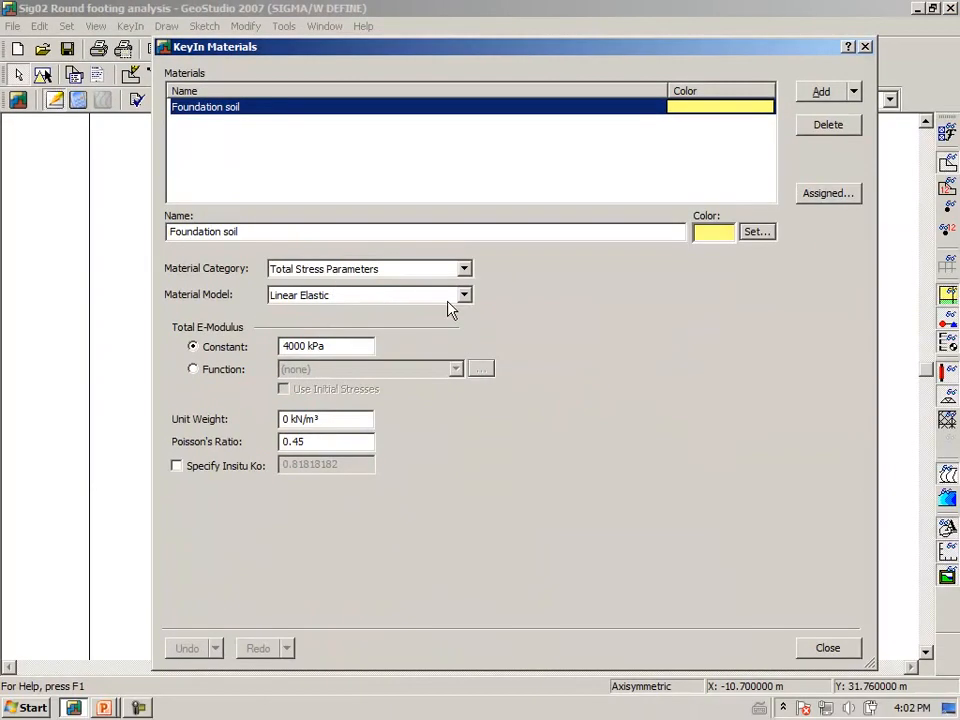
left_click(828, 650)
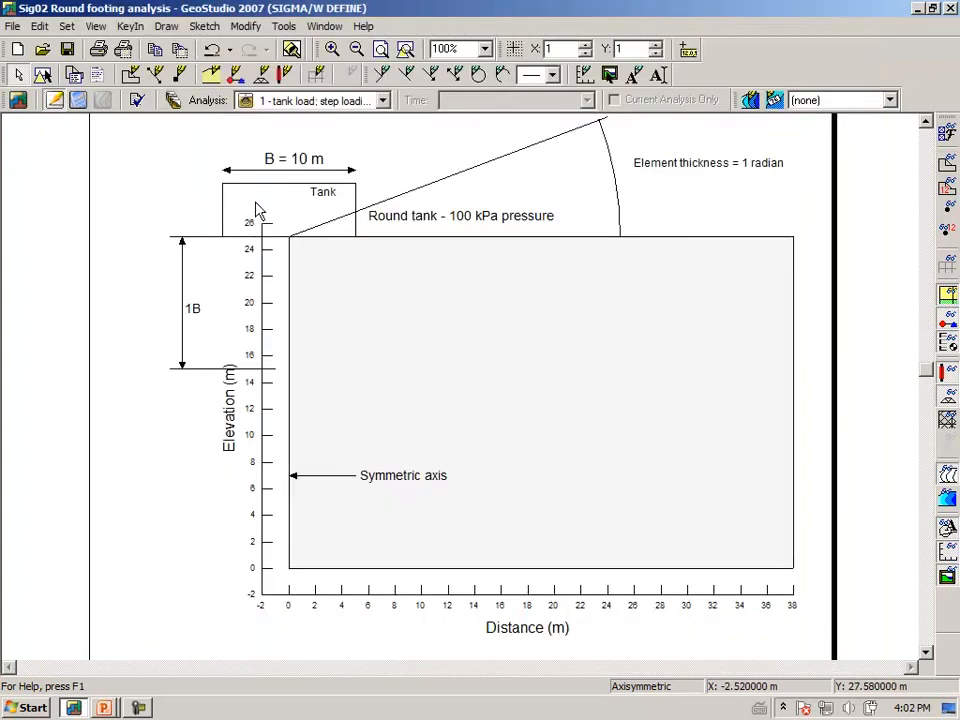
Step: Assign the Foundation soil material to the soil region beneath the tank
left_click(168, 28)
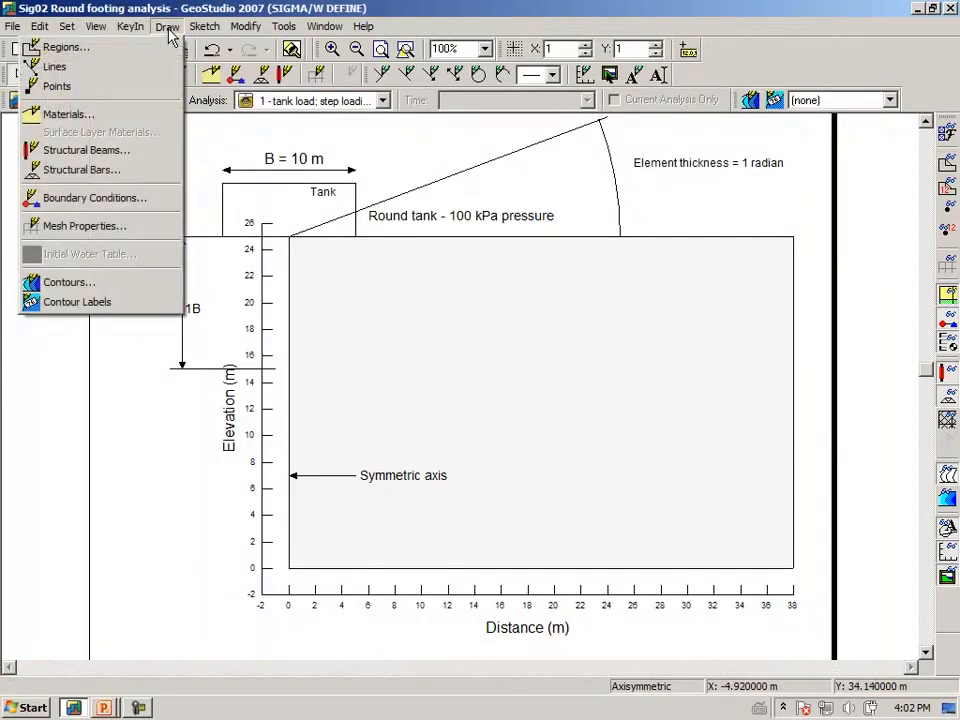
left_click(138, 111)
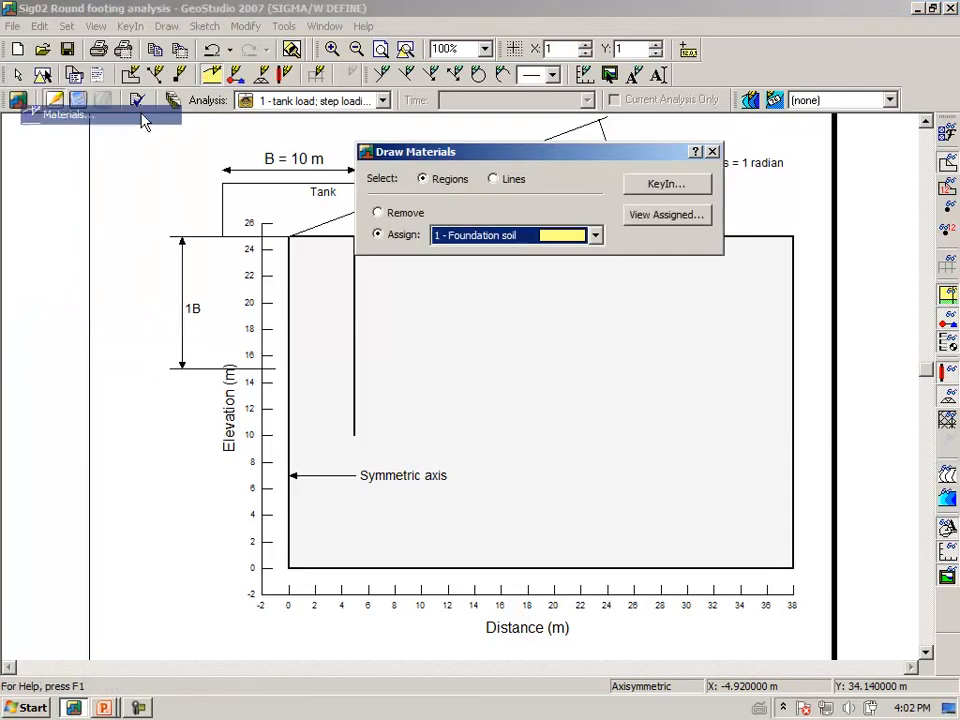
left_click(491, 368)
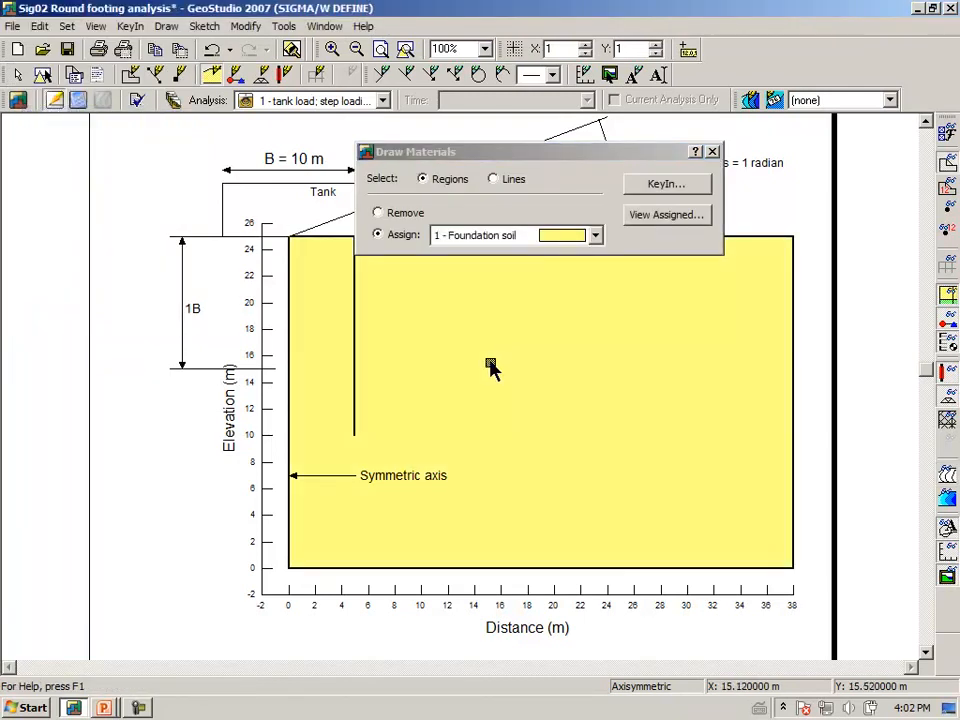
left_click(713, 152)
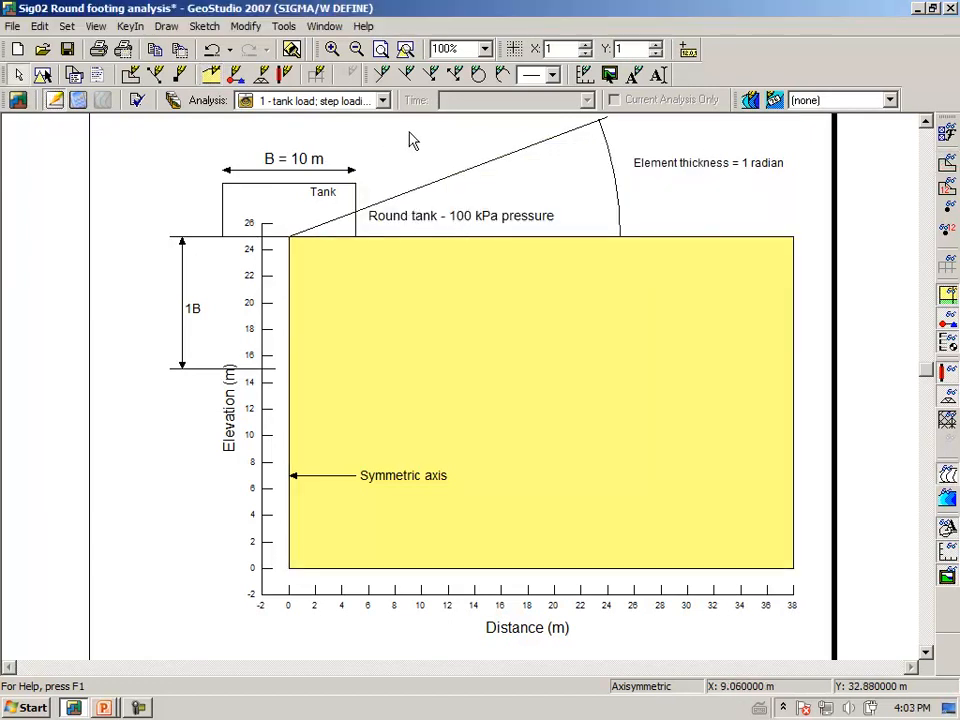
Step: Assign the Fixed X/Y stress/strain boundary condition to the base and the outer vertical edge of the soil region
left_click(166, 27)
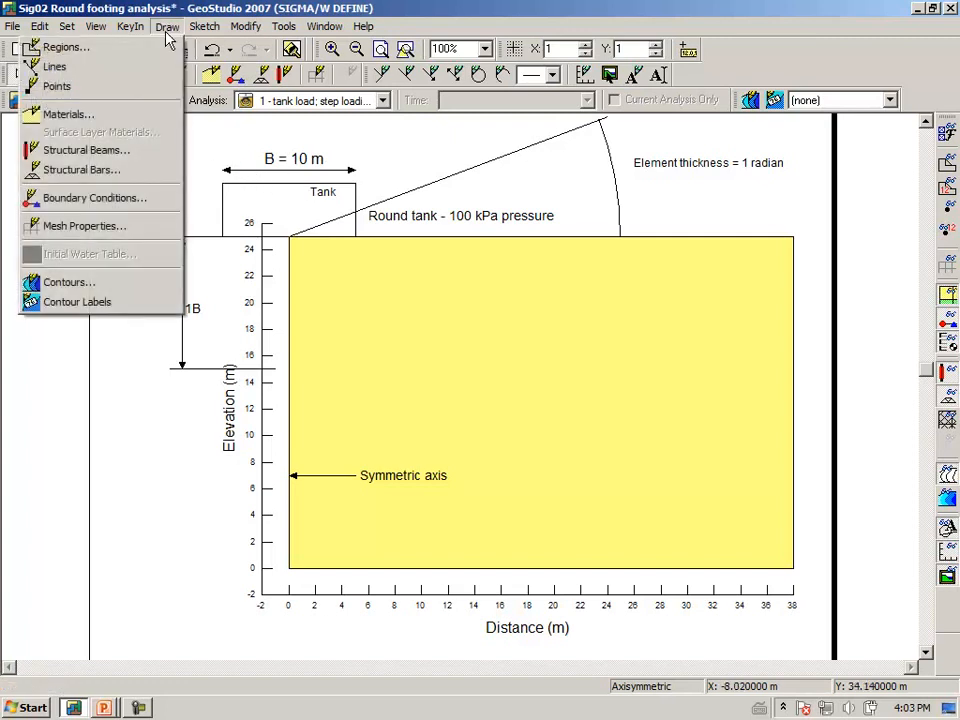
left_click(128, 198)
left_click(632, 416)
left_click(621, 467)
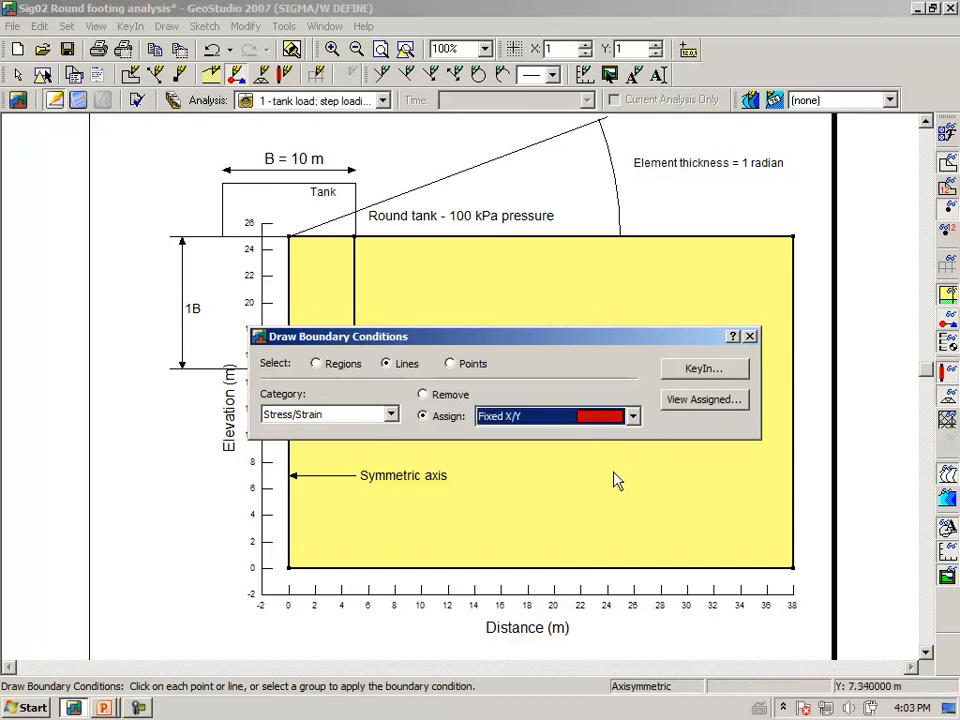
left_click(560, 573)
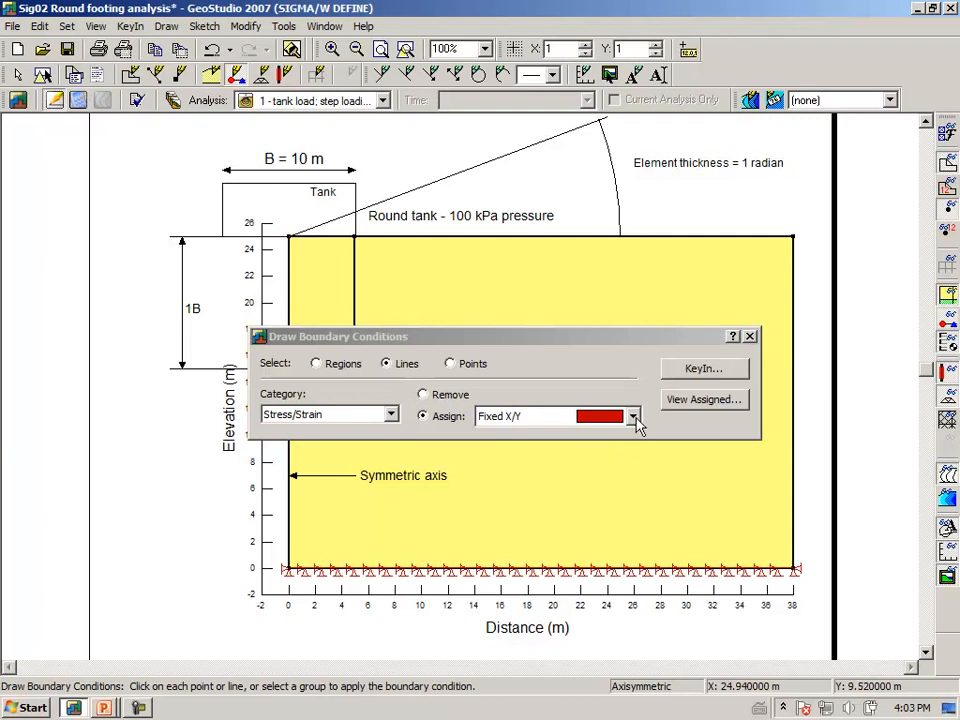
left_click(795, 395)
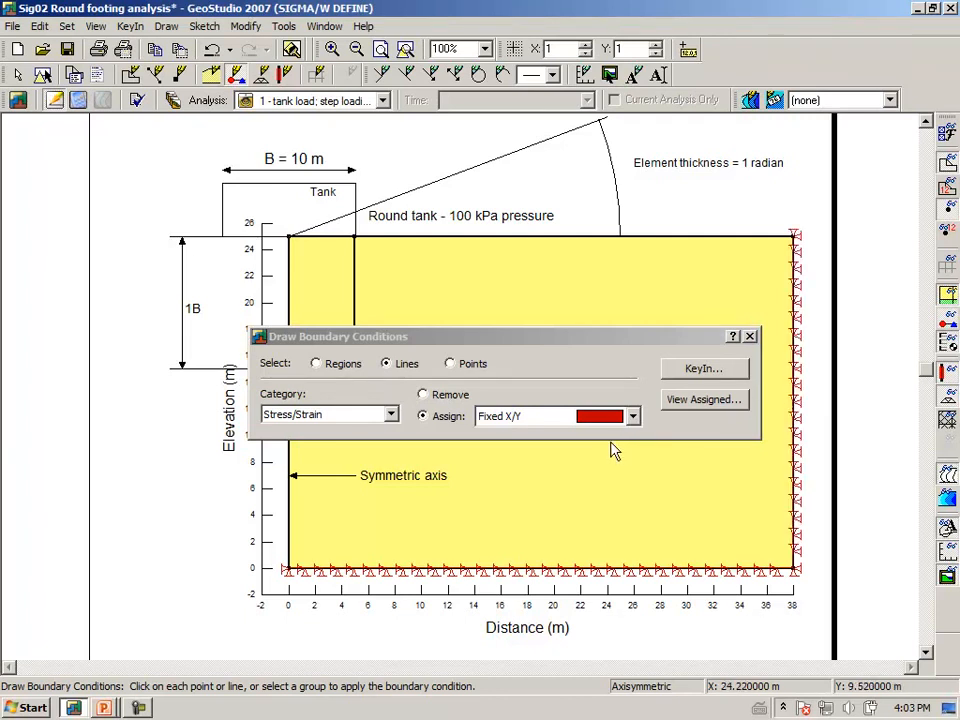
Step: Assign the Fixed X boundary condition to the soil region's edge along the symmetric axis
left_click(633, 421)
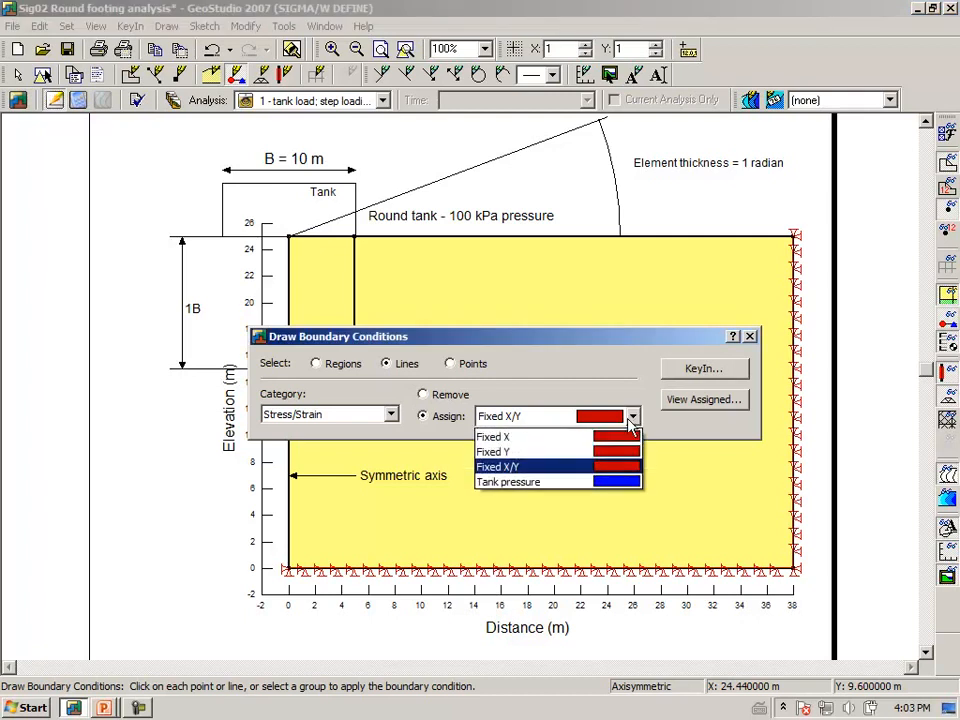
left_click(616, 438)
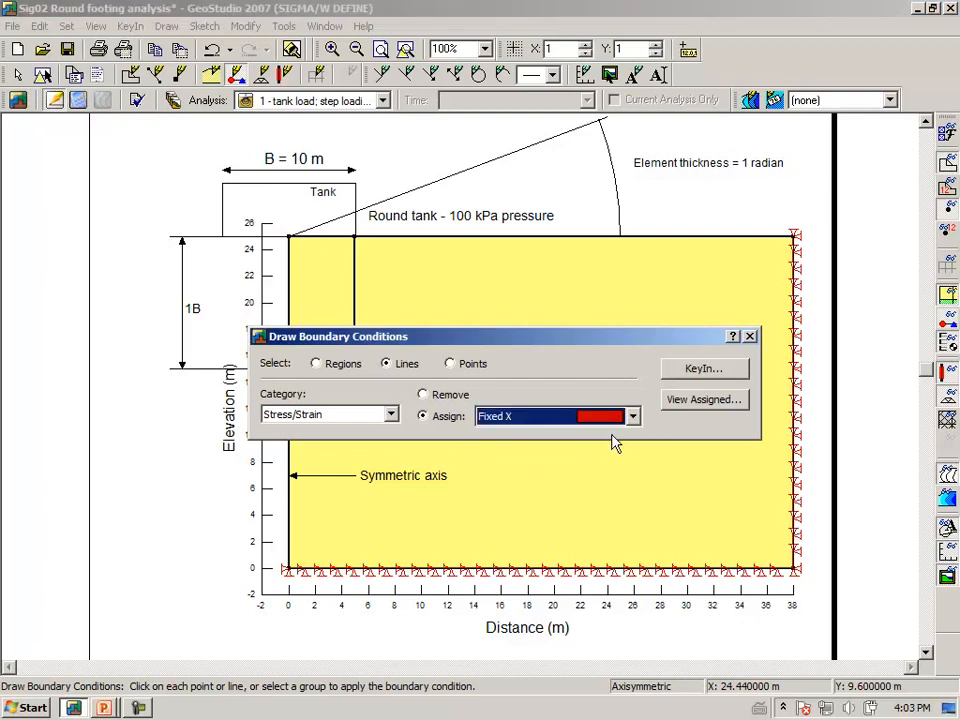
left_click(289, 466)
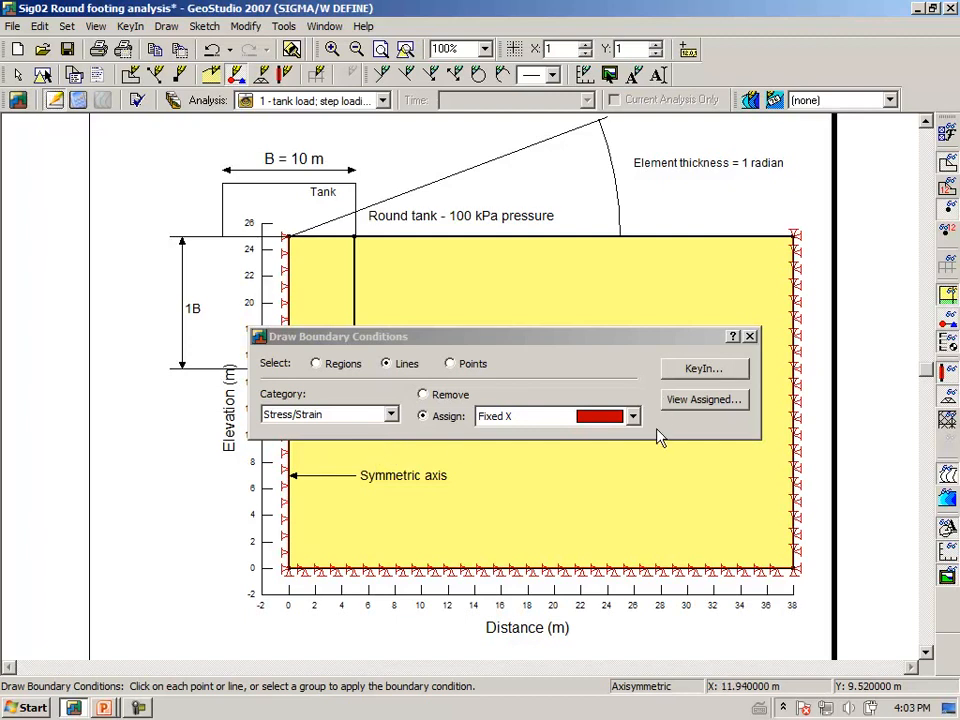
left_click(748, 337)
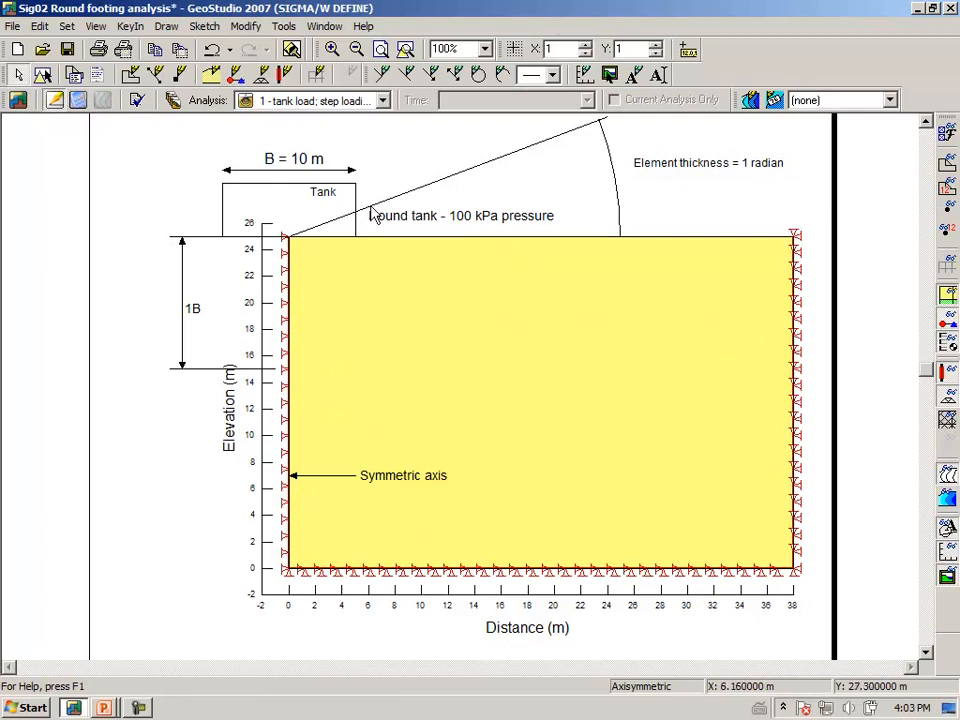
Step: Choose the Tank pressure boundary condition for assignment and review its X-Y stress definition
left_click(166, 27)
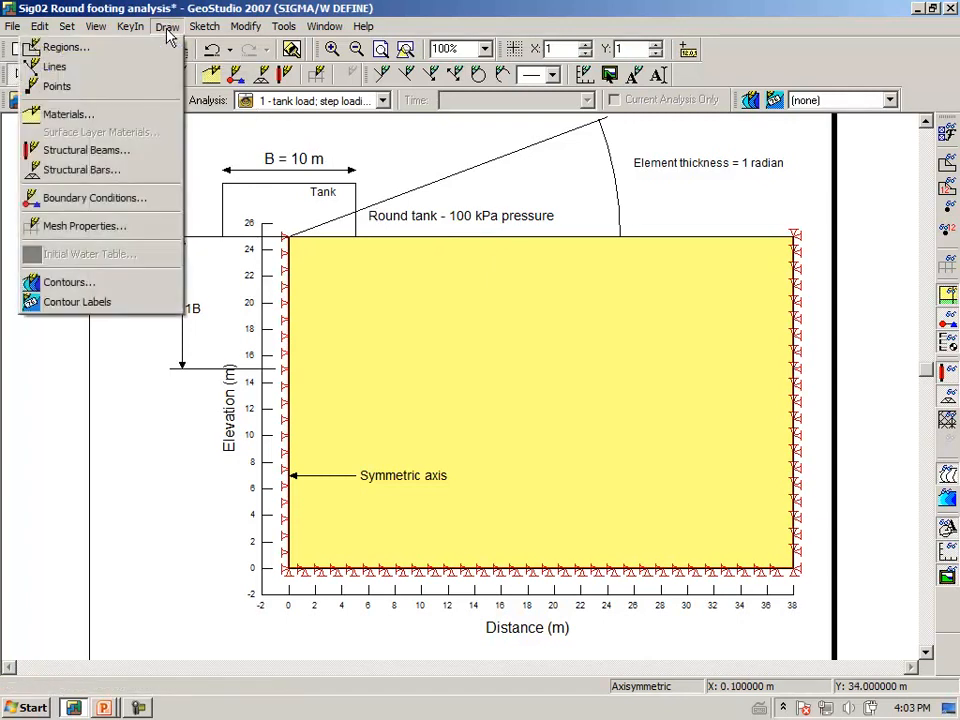
left_click(94, 197)
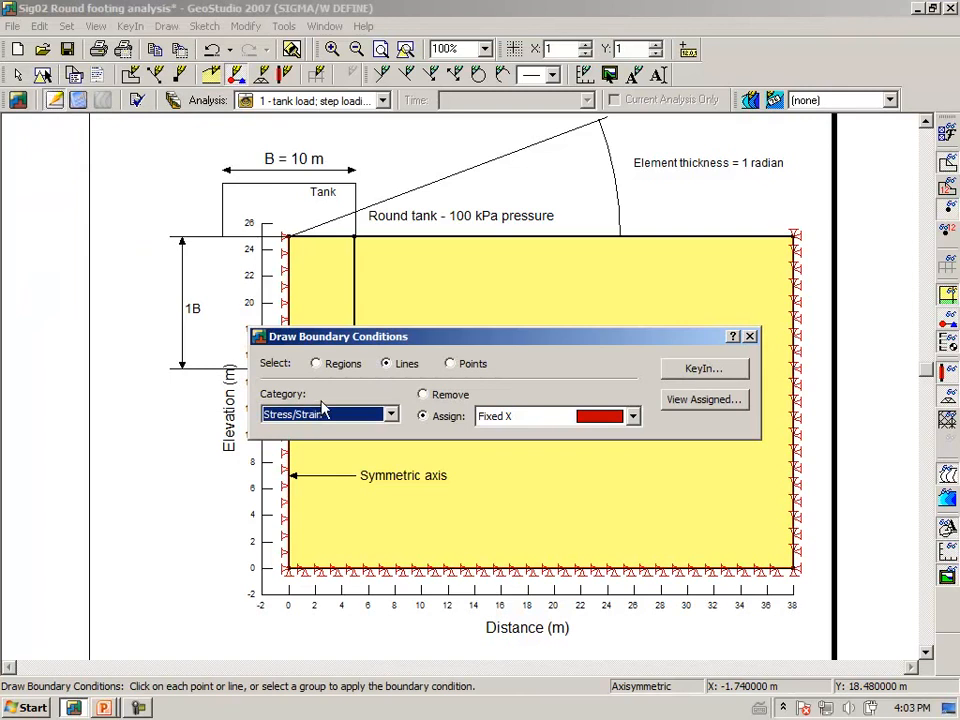
left_click(686, 369)
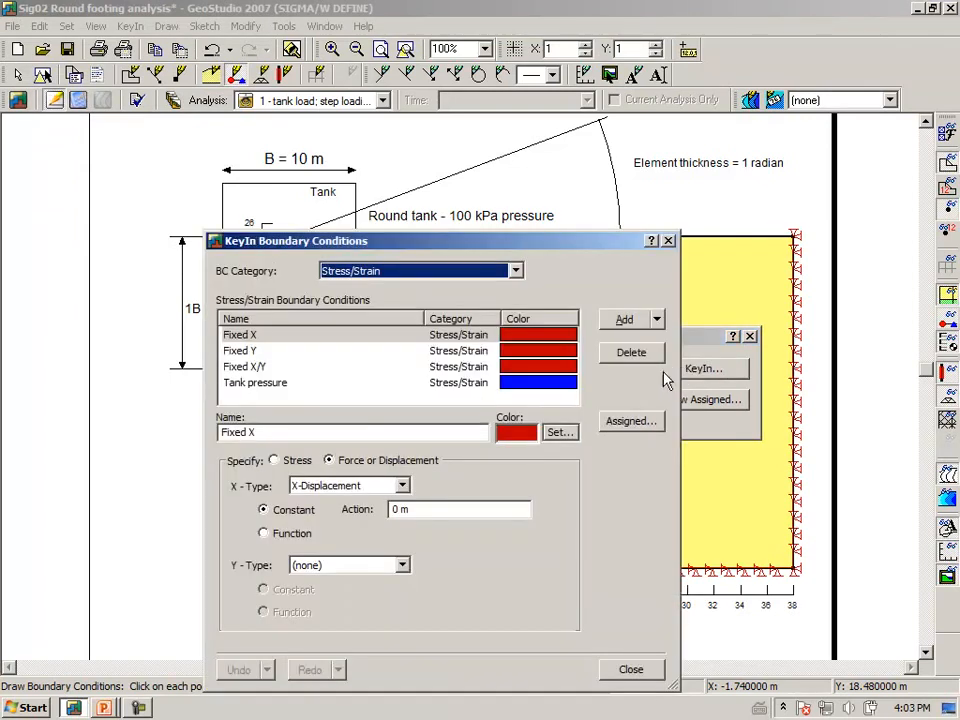
left_click(235, 388)
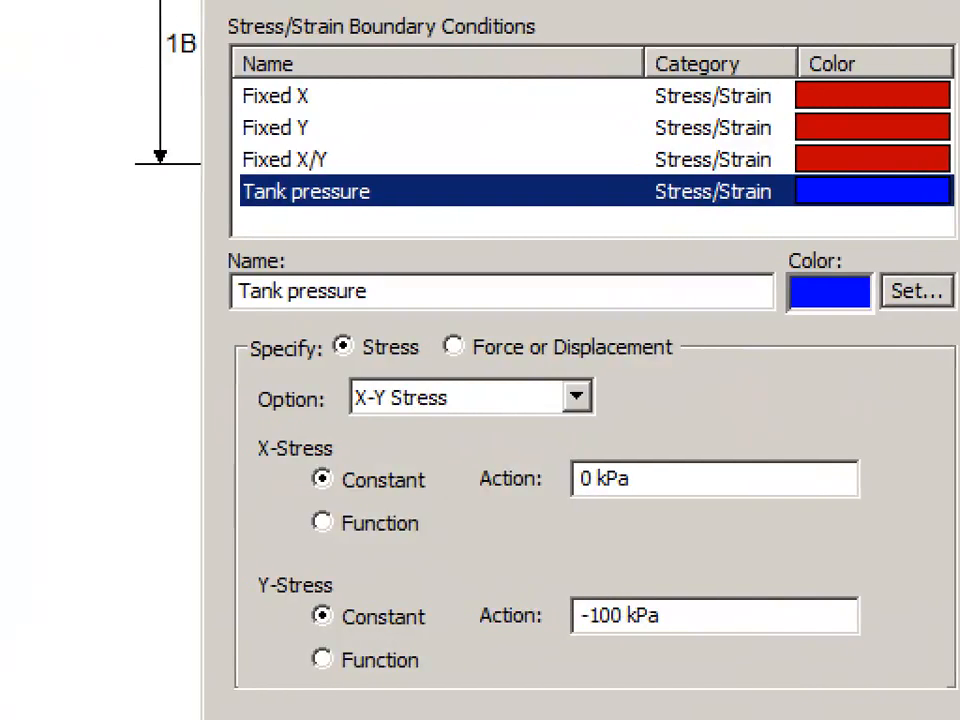
mouse_move(306, 432)
left_mouse_down()
mouse_move(384, 429)
mouse_move(470, 397)
mouse_move(416, 362)
mouse_move(242, 358)
mouse_move(234, 412)
left_mouse_up()
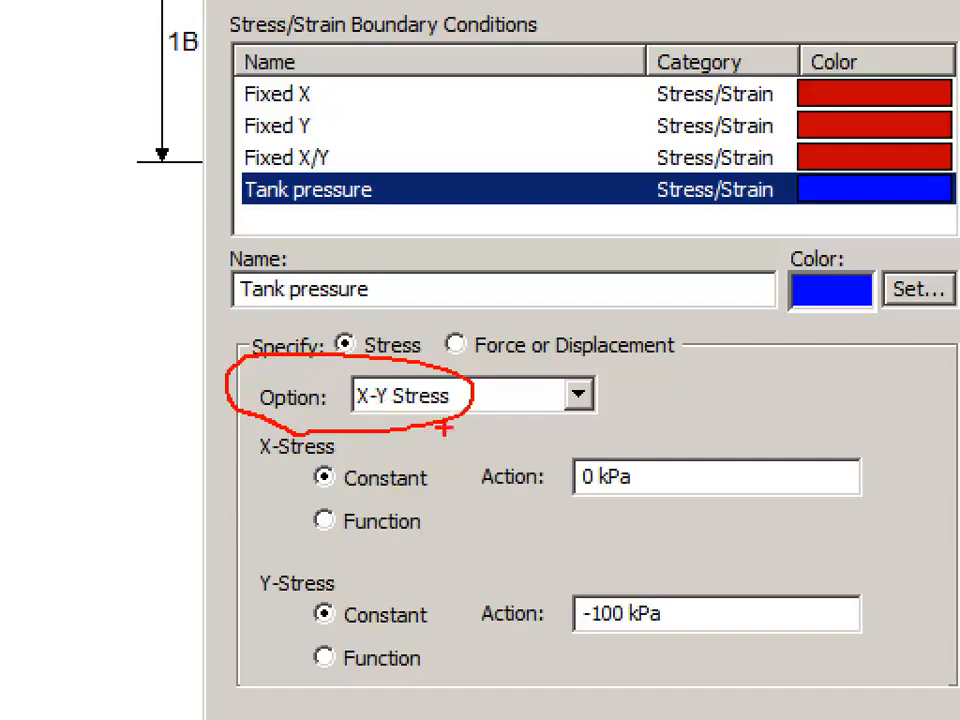
mouse_move(249, 604)
left_mouse_down()
mouse_move(321, 601)
mouse_move(347, 578)
mouse_move(295, 546)
mouse_move(249, 566)
left_mouse_up()
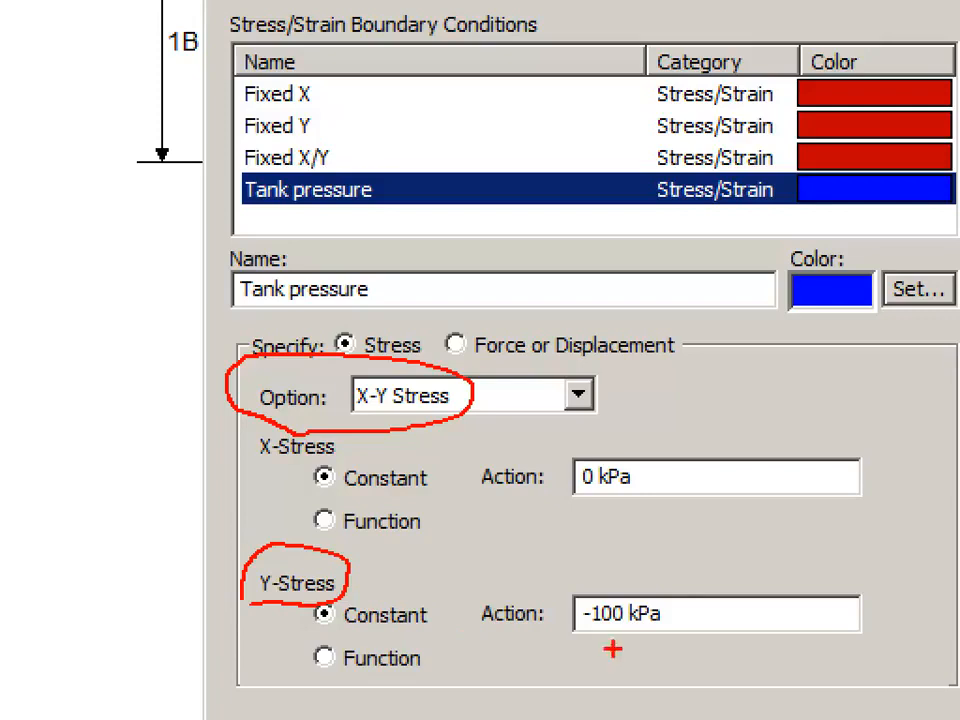
mouse_move(552, 640)
left_mouse_down()
mouse_move(660, 641)
mouse_move(680, 575)
mouse_move(573, 560)
mouse_move(544, 603)
left_mouse_up()
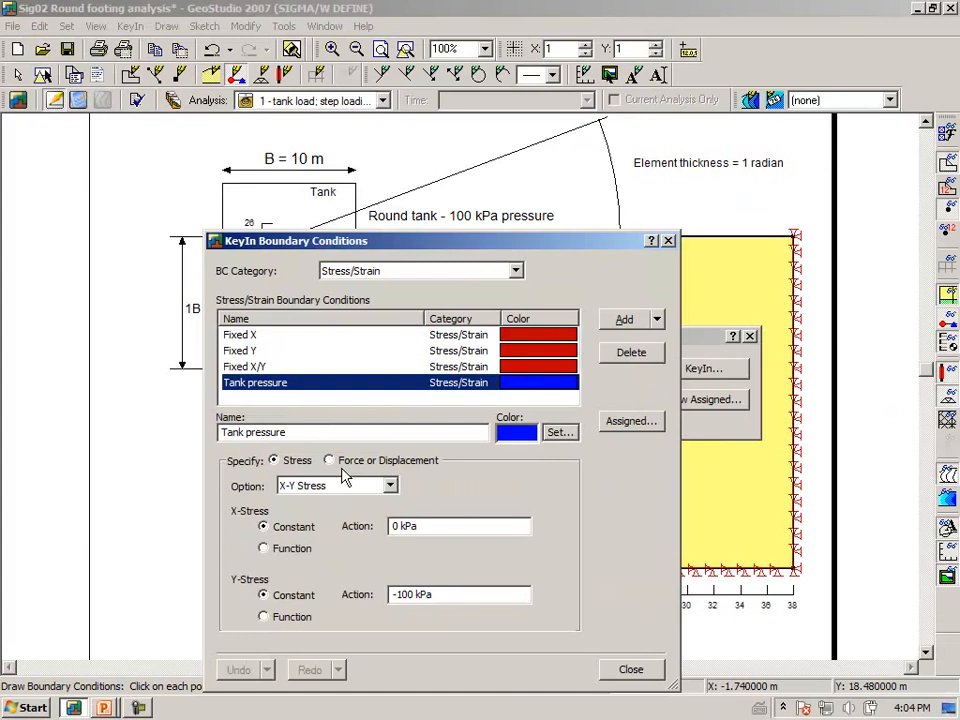
left_click(628, 677)
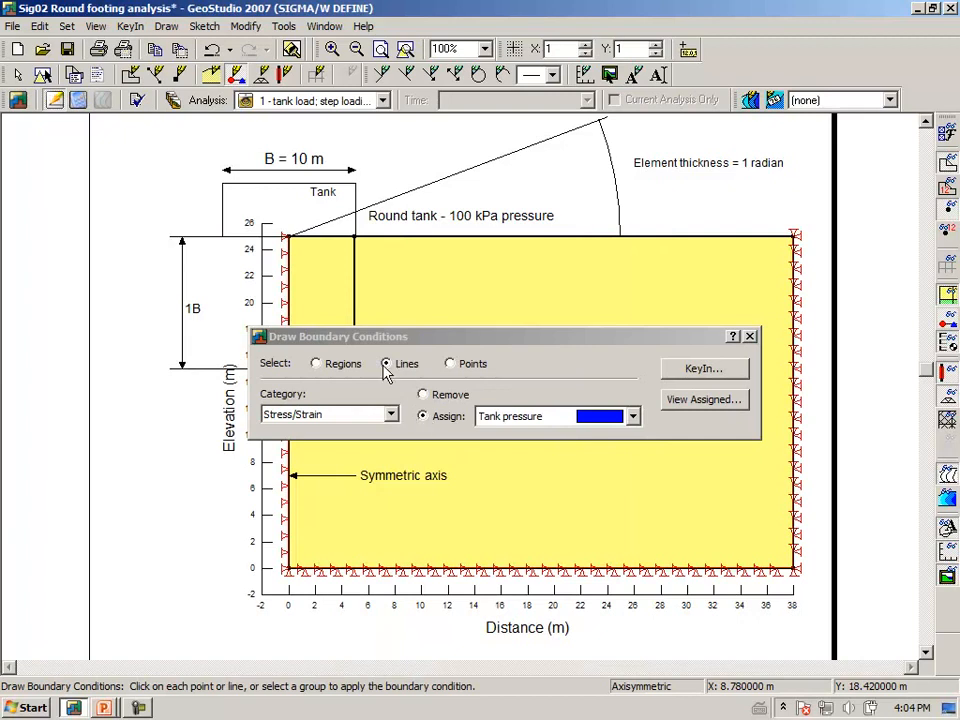
Step: Apply the Tank pressure boundary condition to the ground surface line beneath the tank
left_click(325, 237)
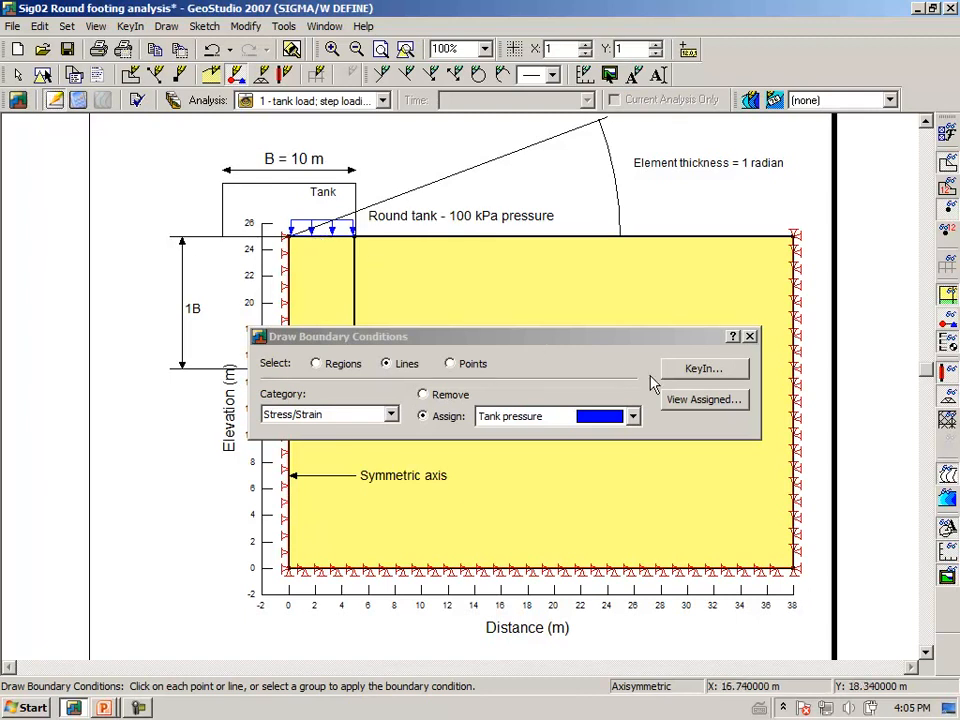
left_click(750, 337)
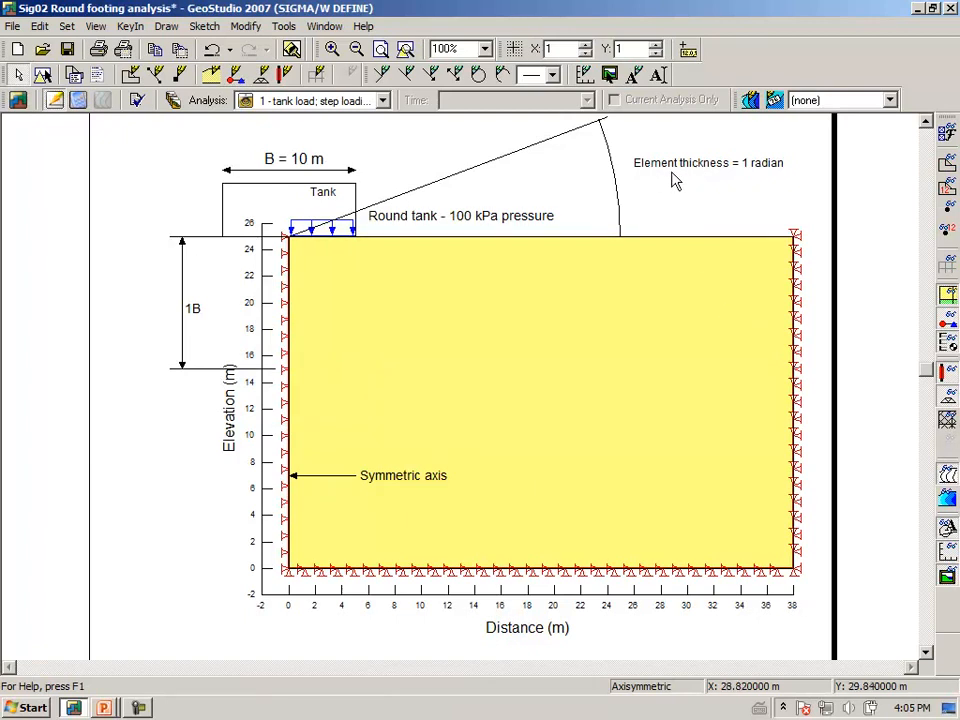
Step: Show the finite element mesh and review the soil region's mesh pattern and element properties, including the element thickness
left_click(947, 260)
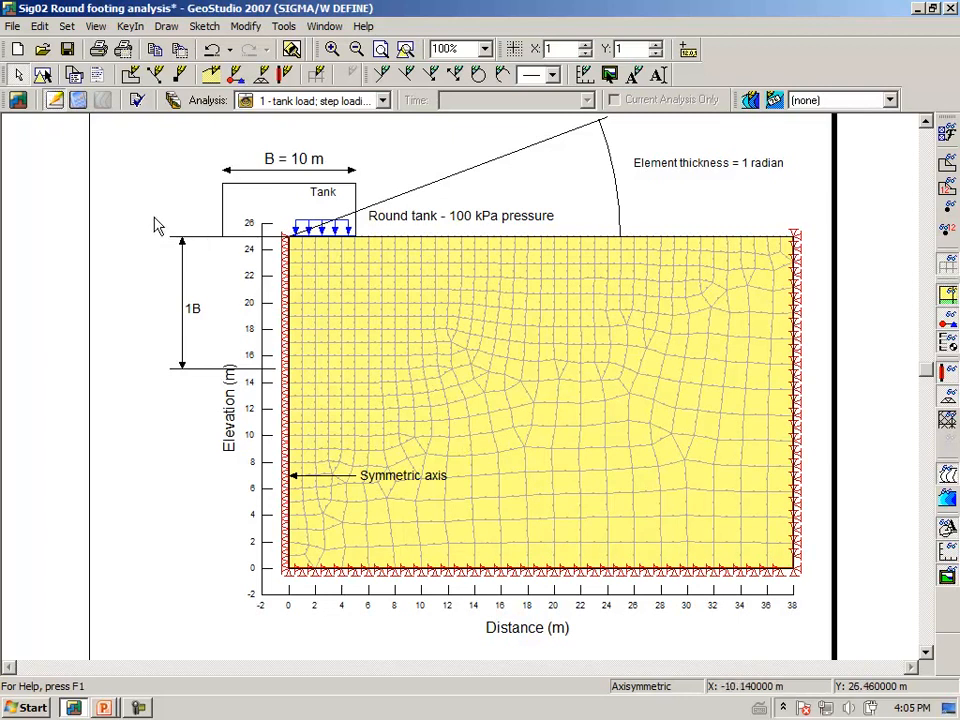
left_click(167, 27)
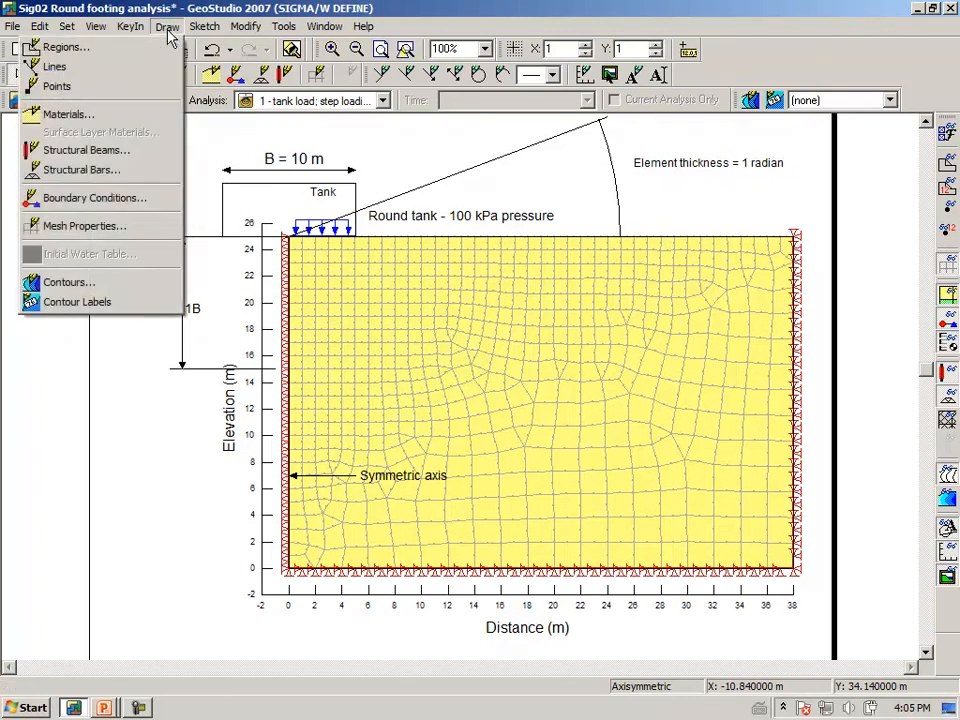
left_click(117, 230)
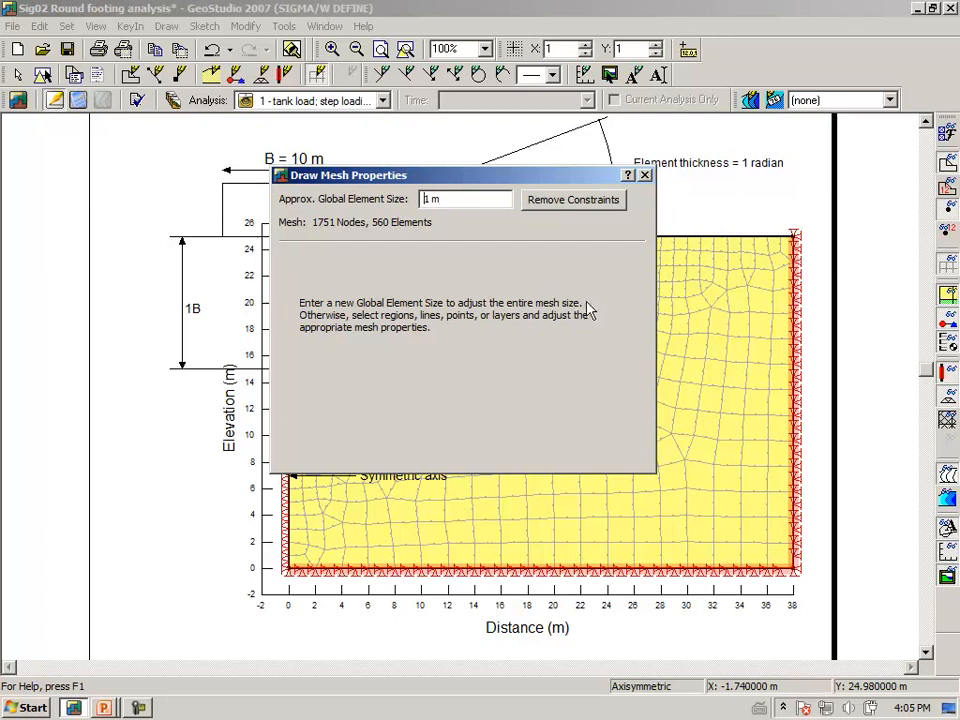
left_click(680, 500)
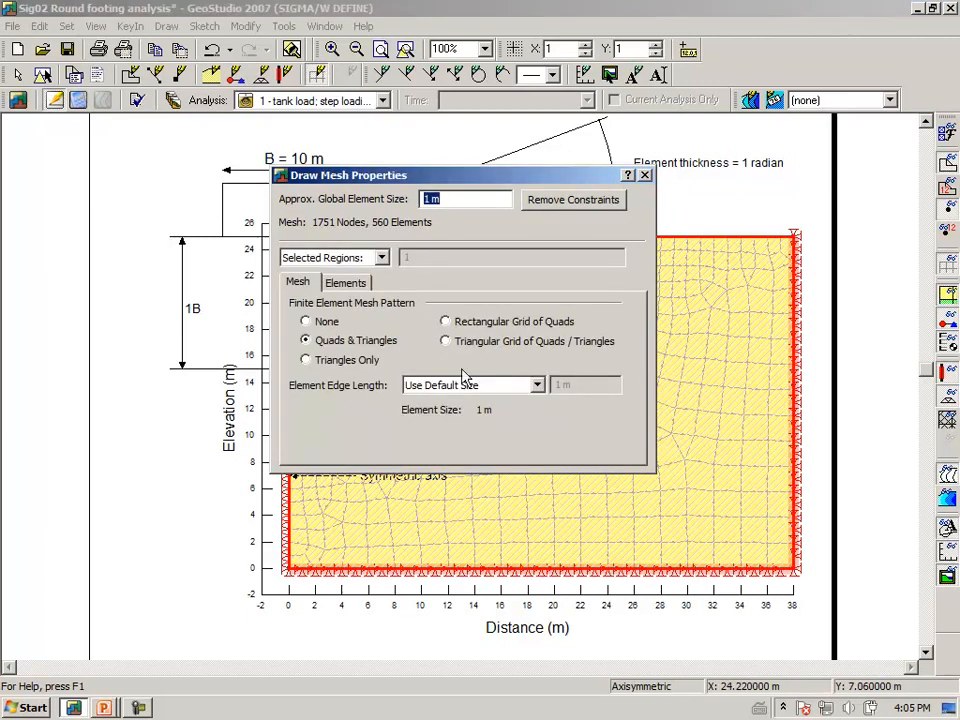
left_click(348, 284)
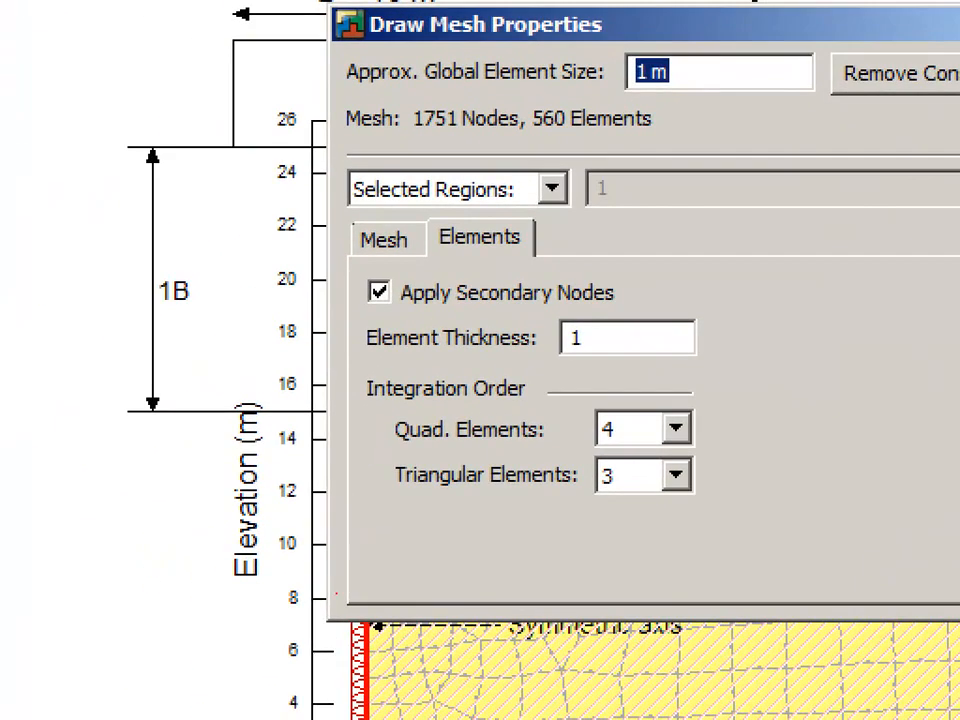
mouse_move(316, 364)
left_mouse_down()
mouse_move(611, 362)
mouse_move(614, 328)
mouse_move(518, 316)
mouse_move(360, 318)
mouse_move(342, 349)
left_mouse_up()
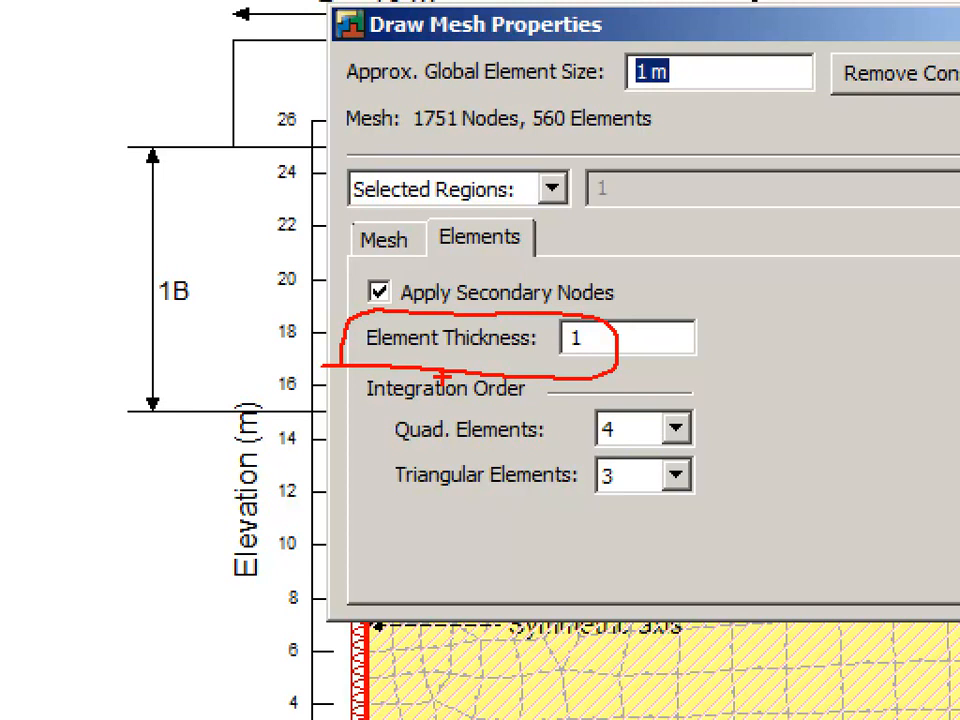
key("Escape")
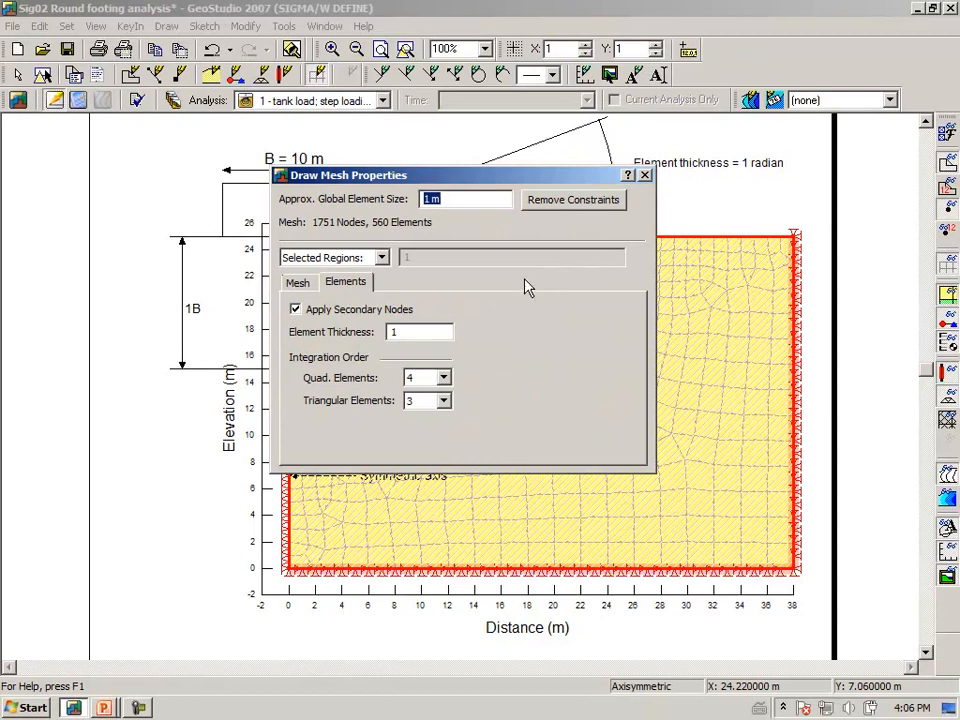
left_click(298, 283)
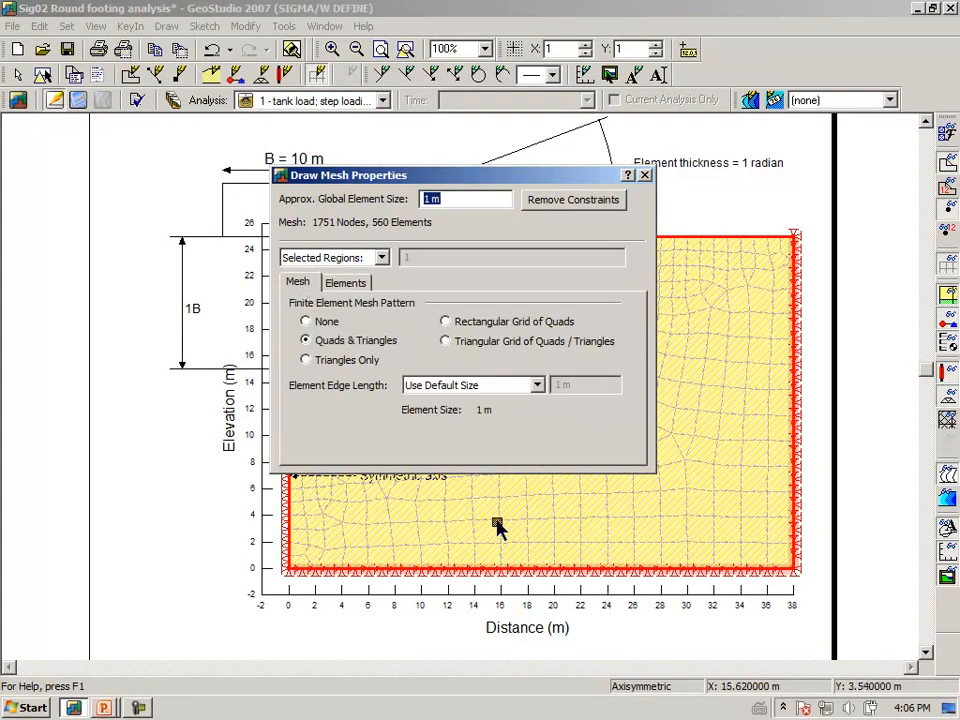
Step: Review the mesh edge length settings of the outer vertical edge and the base line, and hide the mesh again
left_click(793, 397)
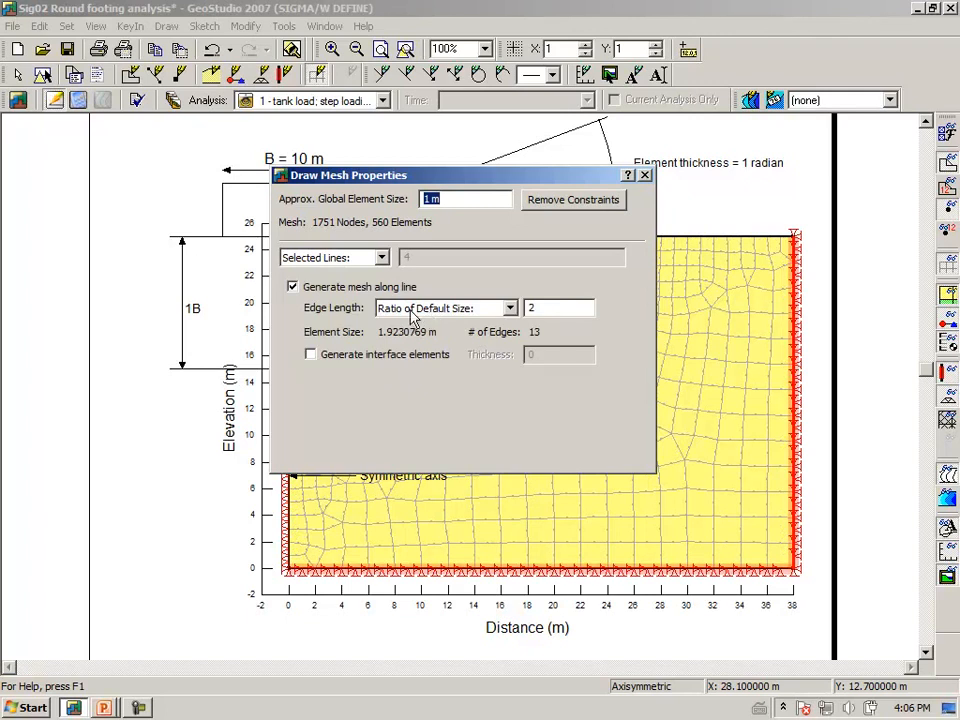
left_click(545, 307)
left_click(507, 576)
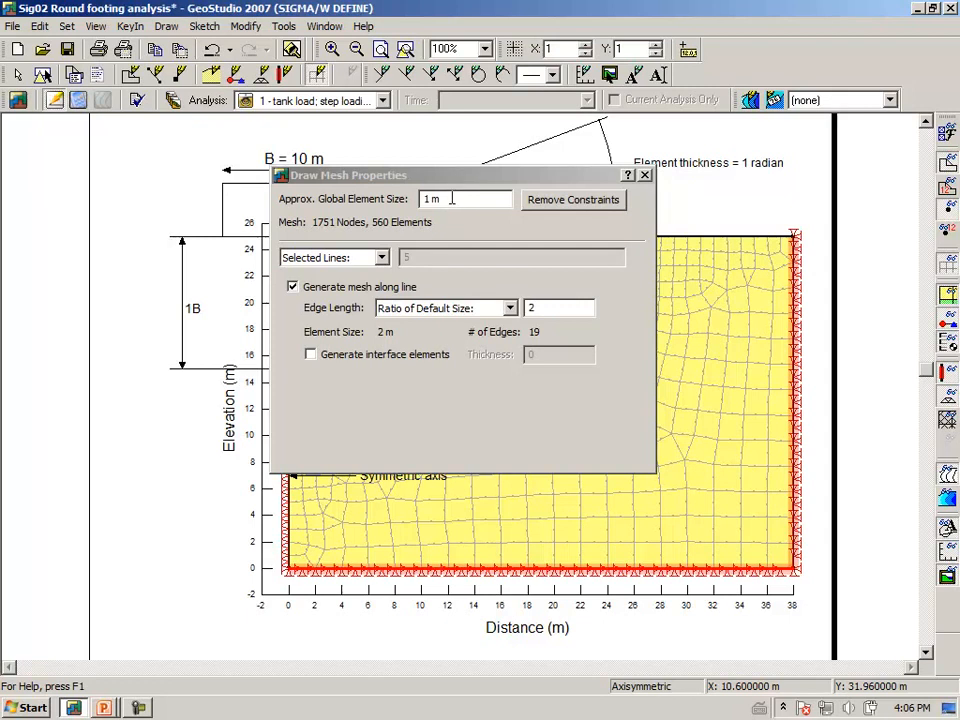
left_click(645, 175)
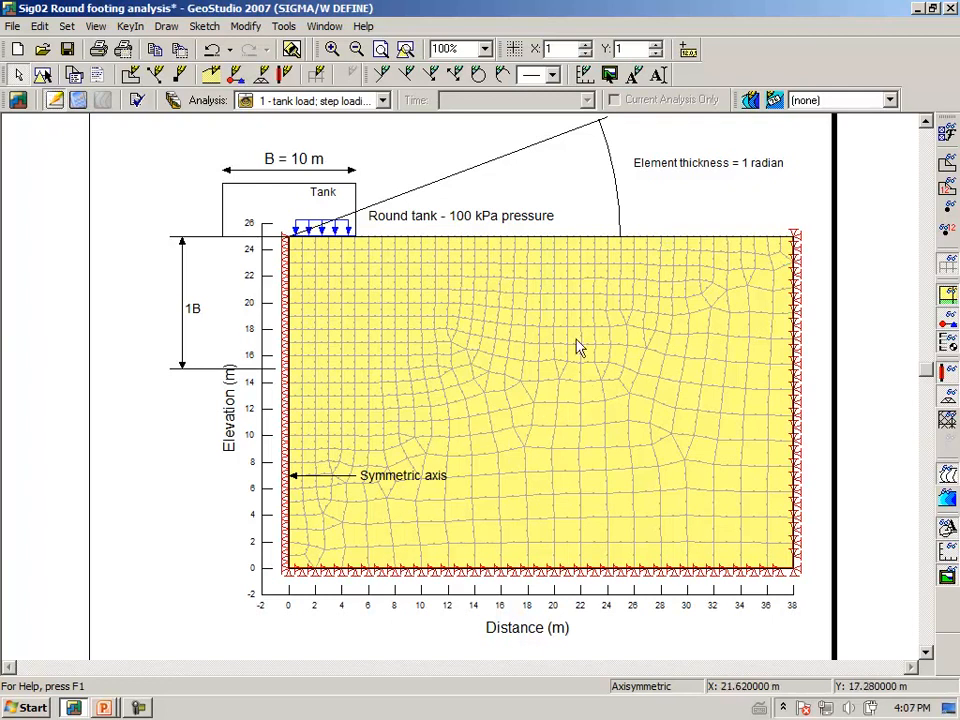
left_click(948, 268)
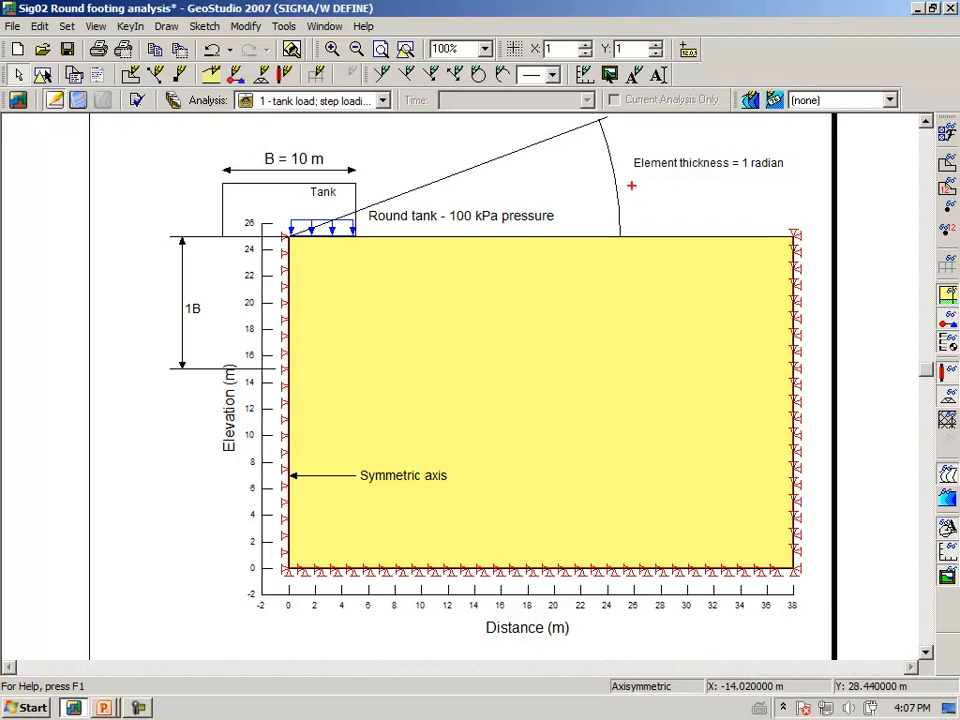
mouse_move(621, 181)
left_mouse_down()
mouse_move(745, 187)
mouse_move(650, 133)
mouse_move(606, 158)
mouse_move(620, 181)
left_mouse_up()
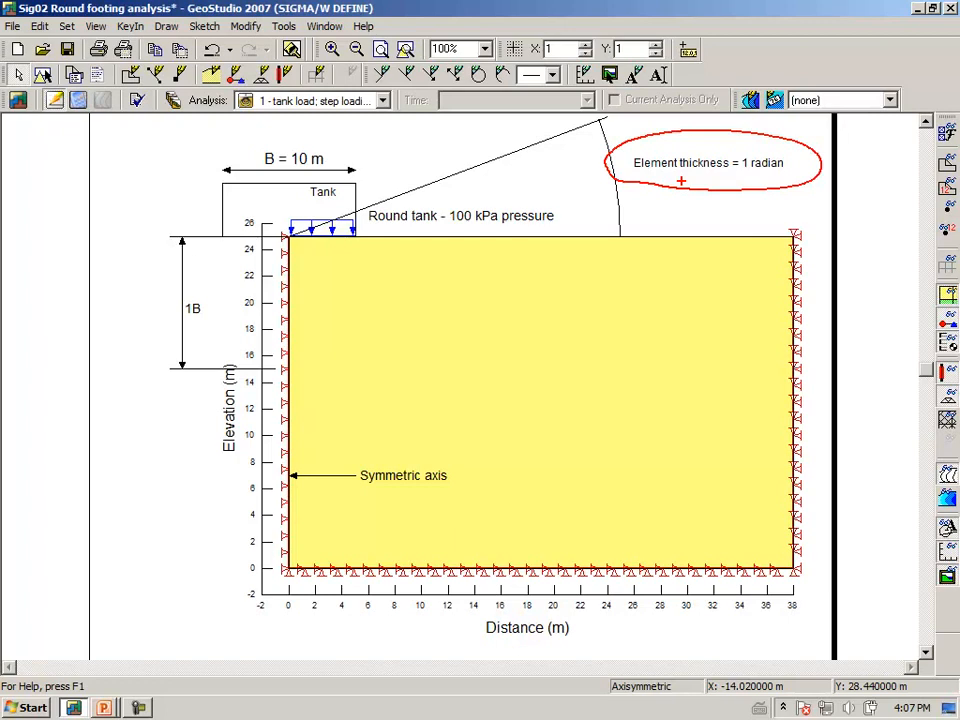
mouse_move(341, 492)
left_mouse_down()
mouse_move(418, 497)
mouse_move(350, 465)
mouse_move(346, 492)
left_mouse_up()
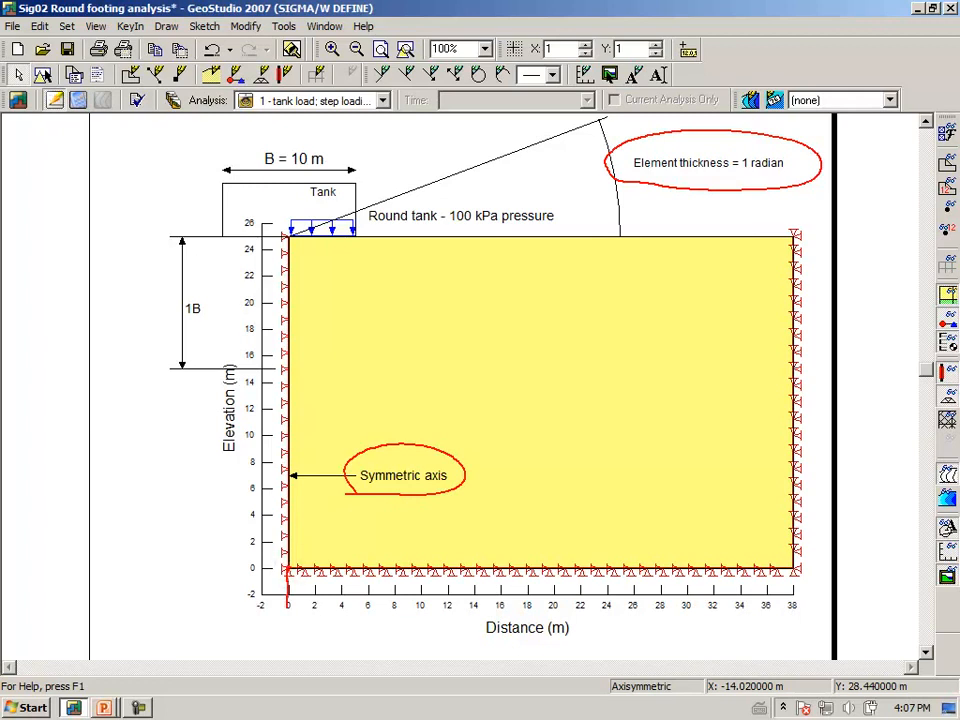
mouse_move(284, 634)
left_mouse_down()
mouse_move(296, 651)
mouse_move(298, 636)
mouse_move(318, 641)
mouse_move(330, 631)
left_mouse_up()
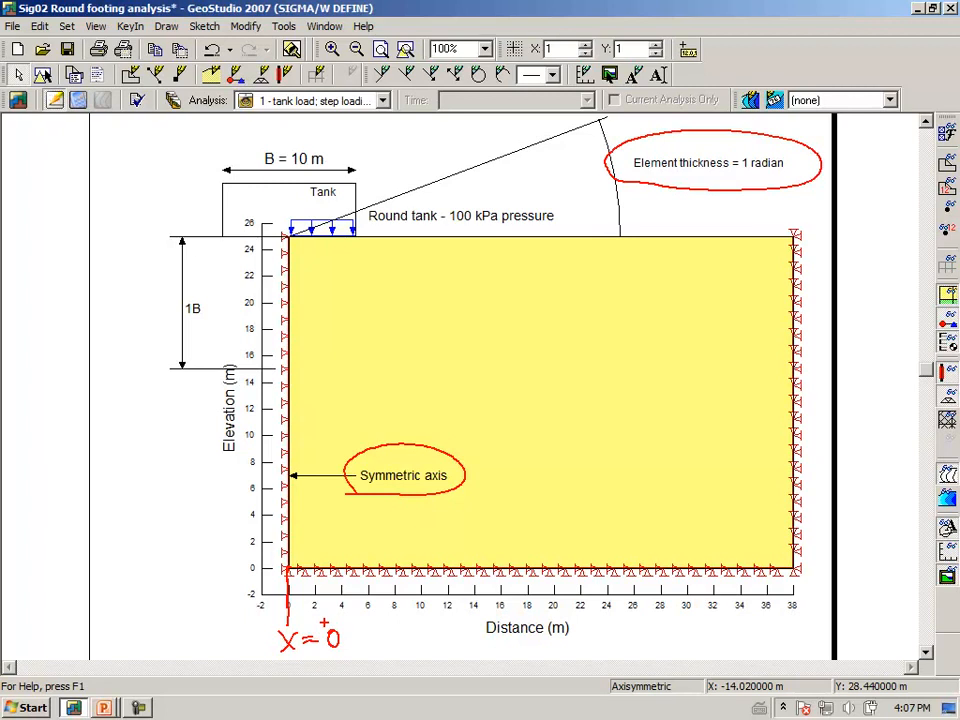
key("Escape")
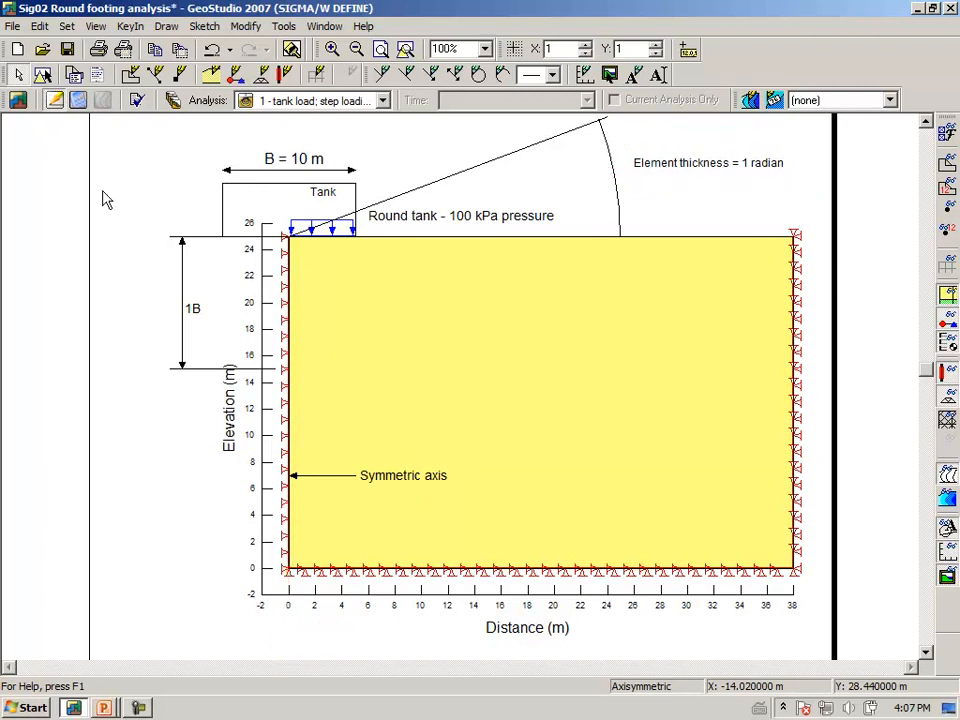
Step: Verify the model data, save the file and solve the tank load step loading analysis
left_click(137, 101)
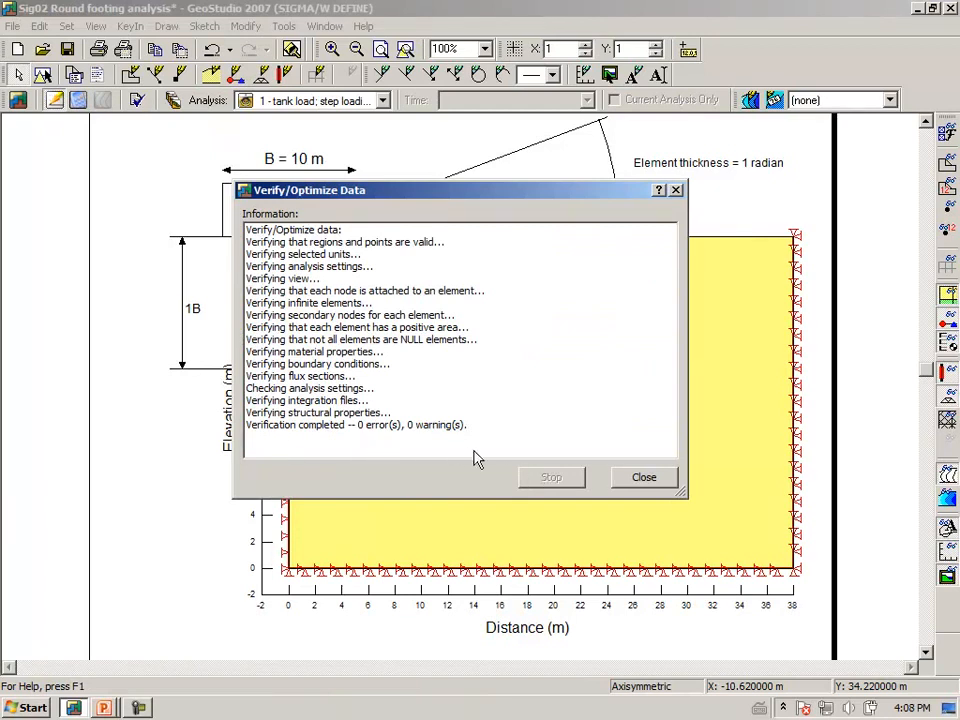
left_click(634, 480)
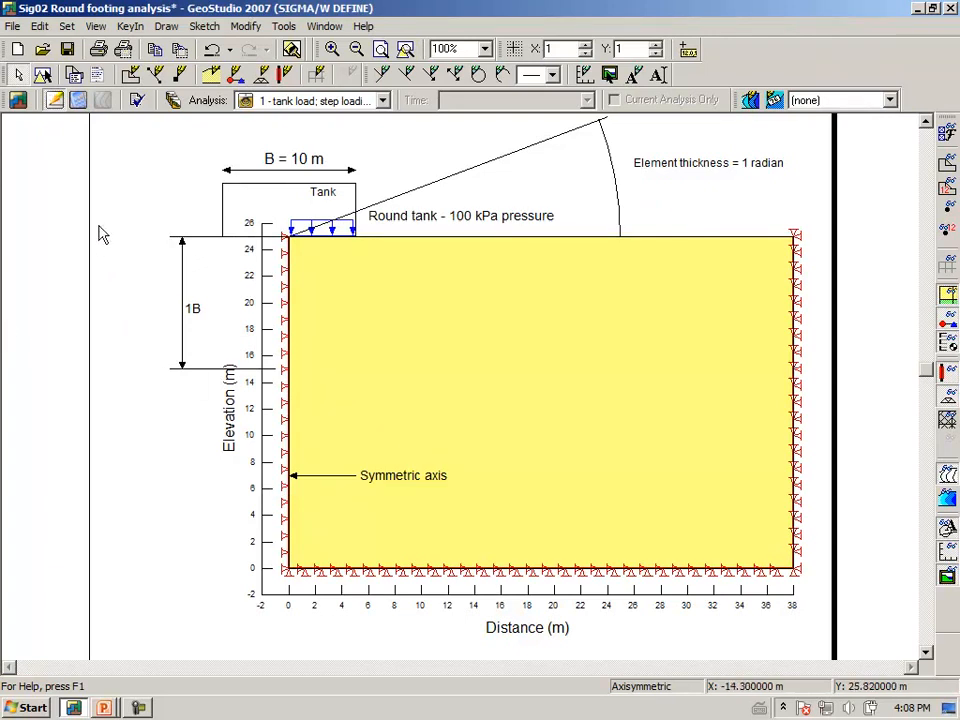
left_click(78, 100)
left_click(455, 394)
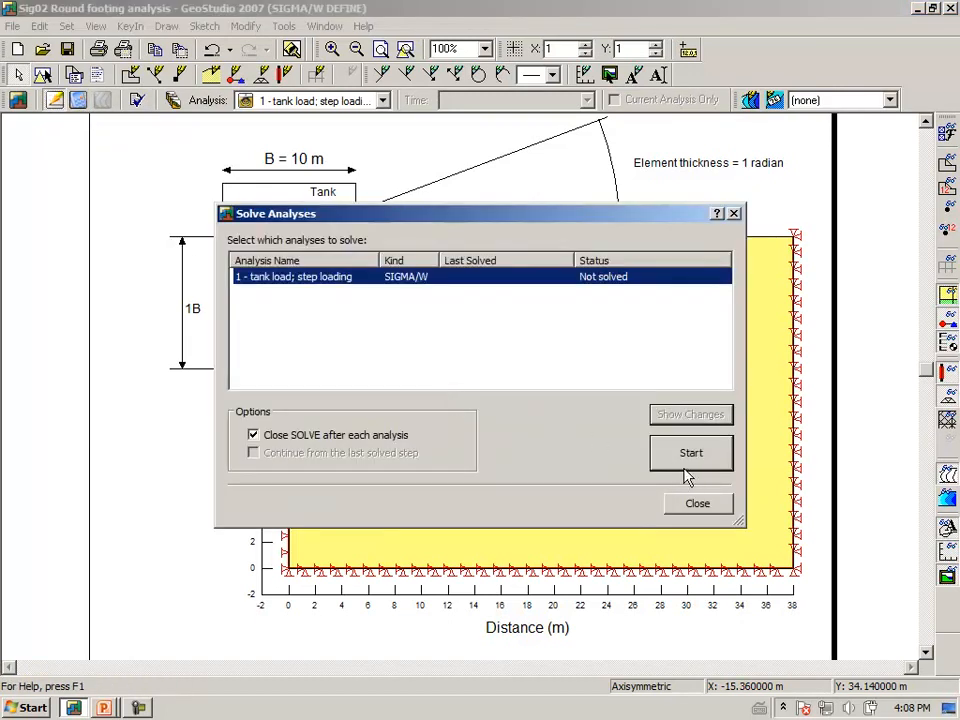
left_click(681, 464)
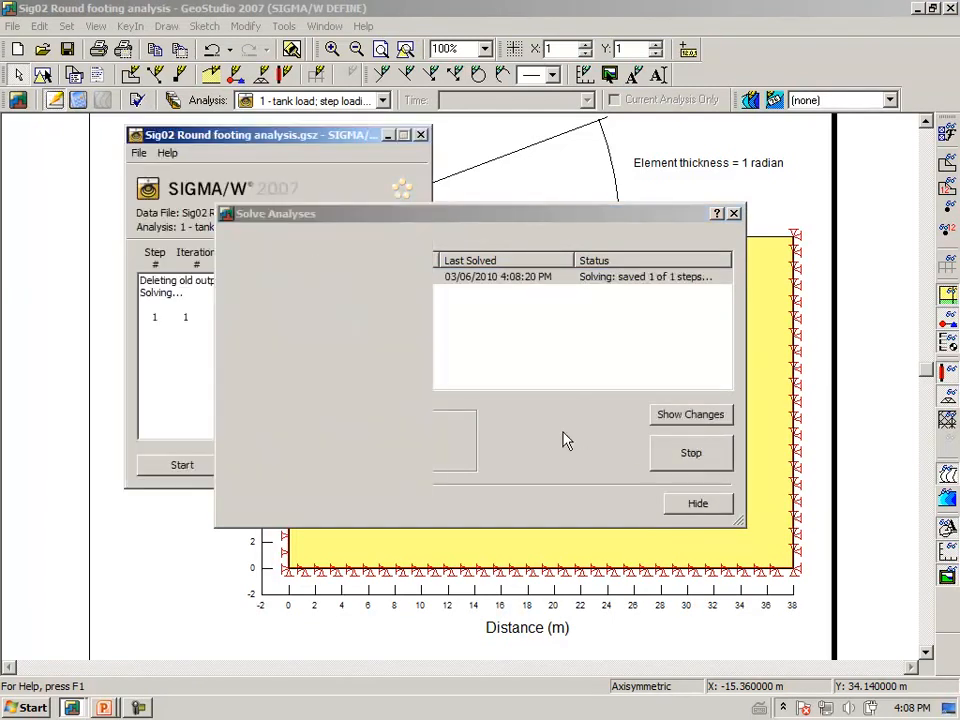
left_click(698, 505)
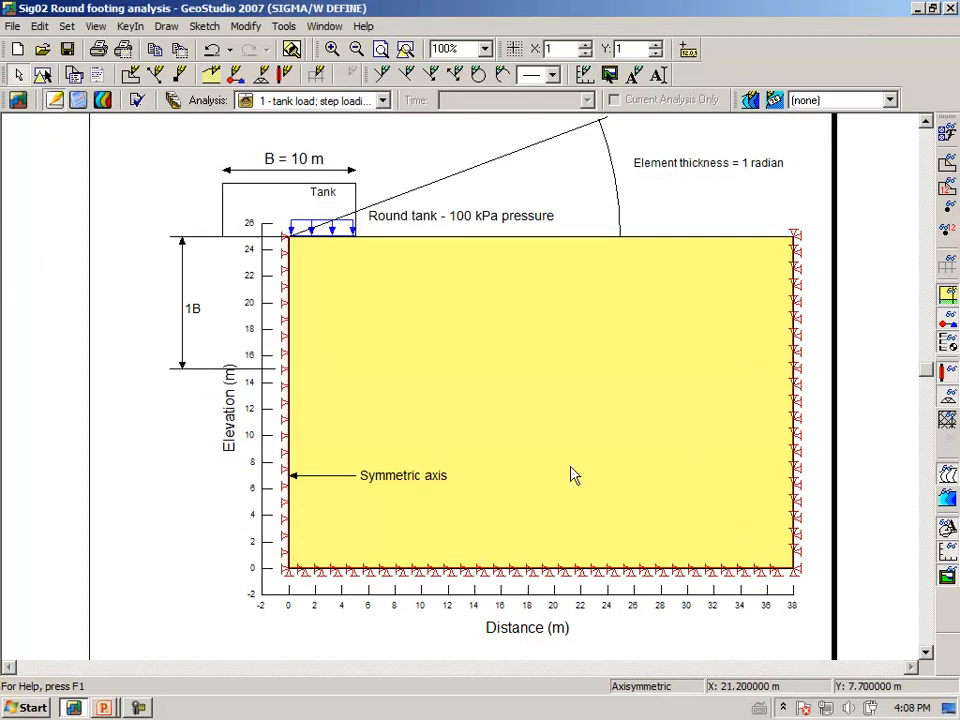
Step: Display the contour results and review the Y-Total Stress contour range, including auto range, starting value, increment and number of contours
left_click(103, 100)
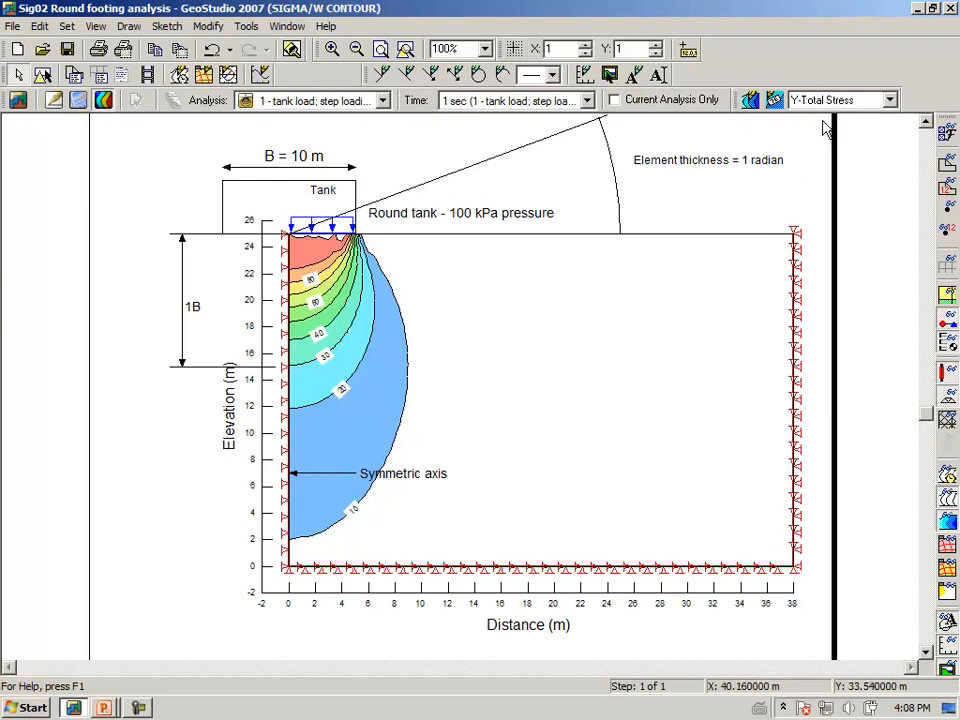
left_click(750, 99)
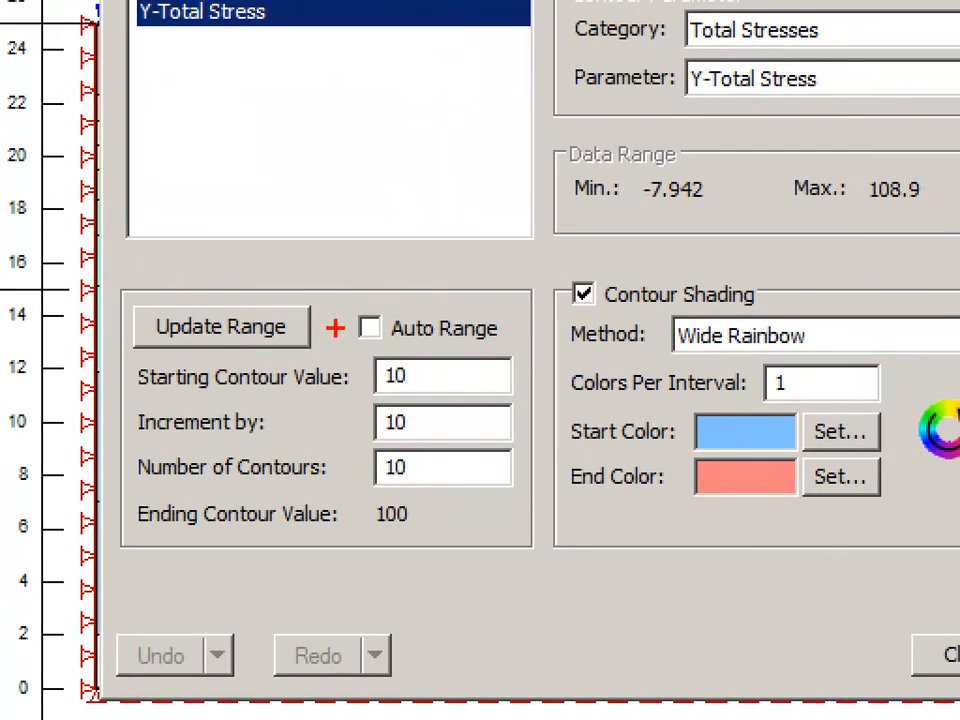
mouse_move(336, 333)
left_mouse_down()
mouse_move(360, 346)
mouse_move(462, 348)
mouse_move(520, 318)
mouse_move(342, 302)
mouse_move(345, 340)
left_mouse_up()
left_click_drag(362, 392, 427, 384)
left_click_drag(361, 441, 440, 438)
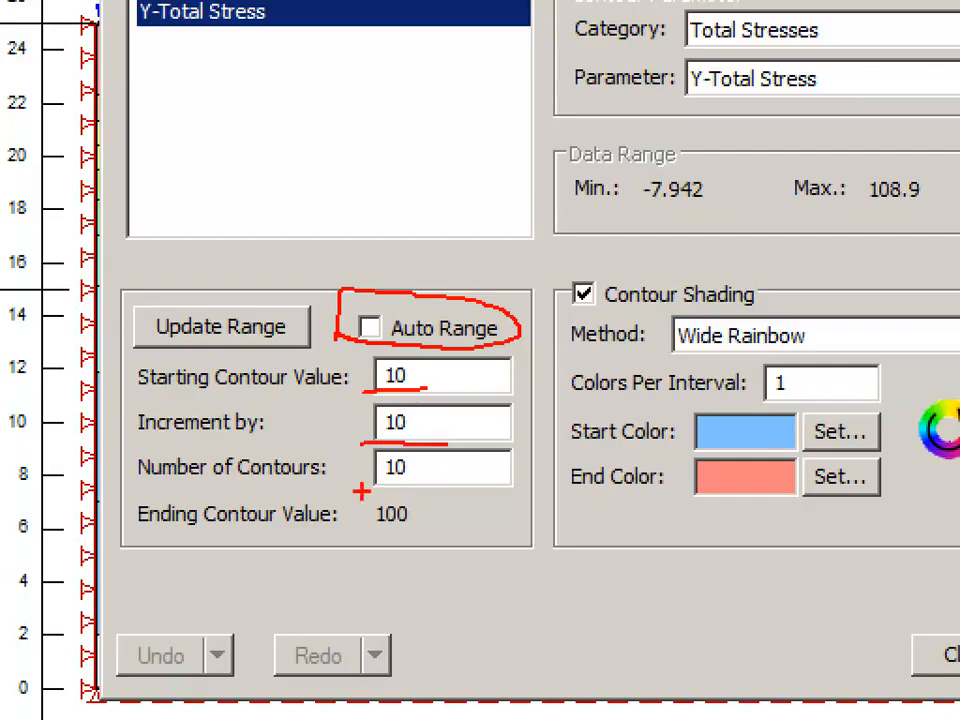
left_click_drag(361, 490, 393, 487)
mouse_move(357, 504)
left_mouse_down()
mouse_move(356, 530)
mouse_move(372, 543)
mouse_move(428, 512)
left_mouse_up()
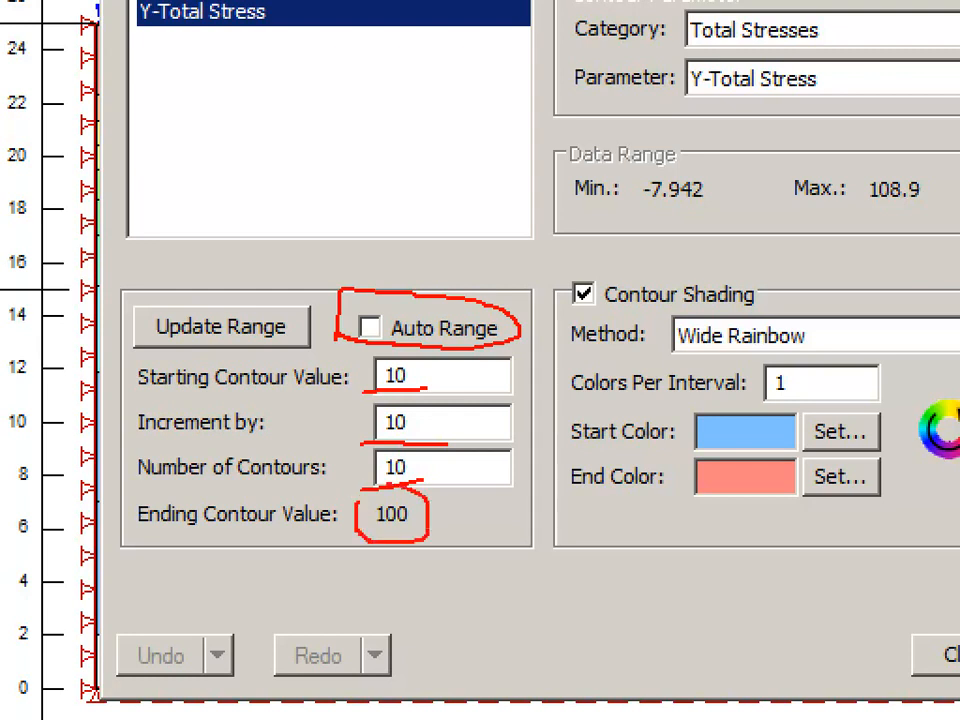
left_click_drag(352, 510, 339, 490)
key("Escape")
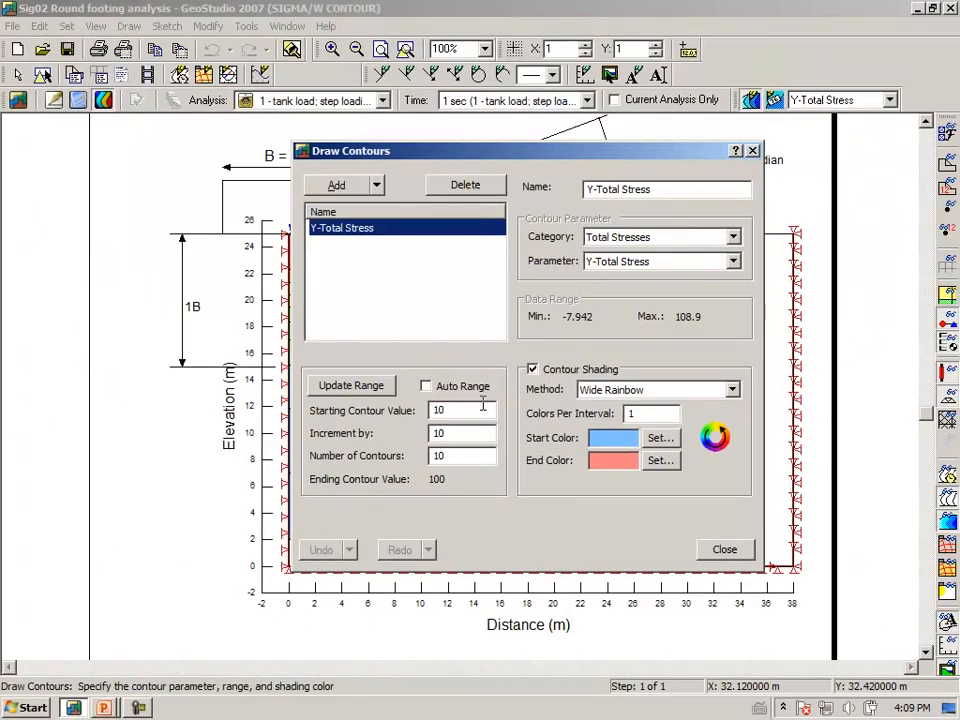
left_click(714, 552)
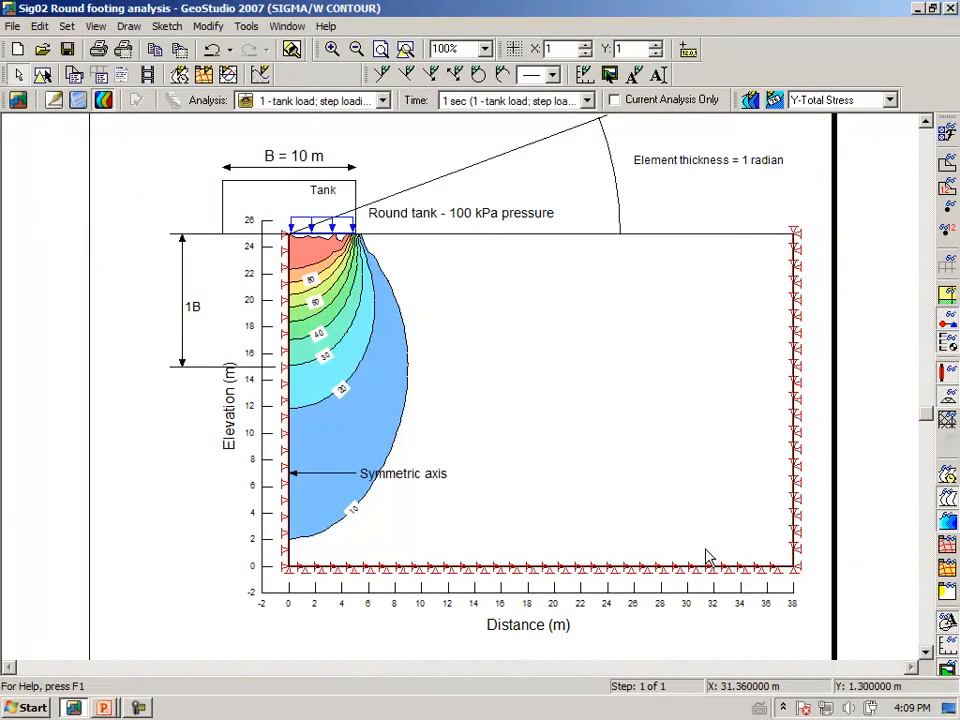
Step: Examine the Y-Total Stress contours beneath the tank up close, particularly the 30 contour relative to the 1B depth line
left_click(332, 48)
left_click_drag(153, 146, 502, 606)
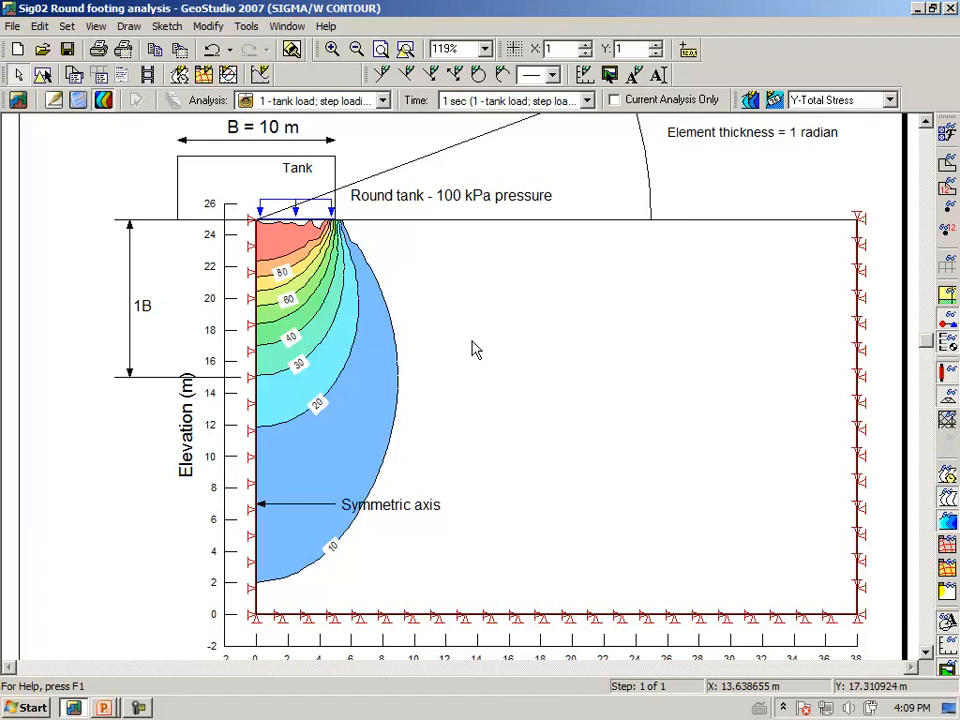
left_click(332, 48)
mouse_move(87, 171)
left_mouse_down()
mouse_move(171, 407)
mouse_move(417, 494)
left_mouse_up()
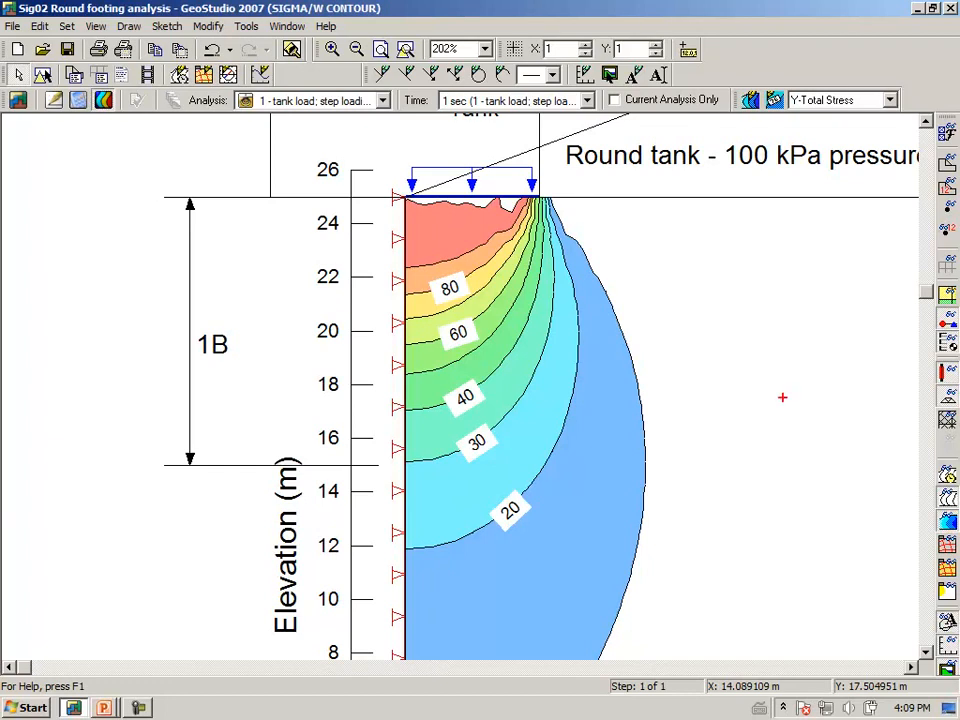
mouse_move(450, 458)
left_mouse_down()
mouse_move(514, 452)
mouse_move(452, 462)
left_mouse_up()
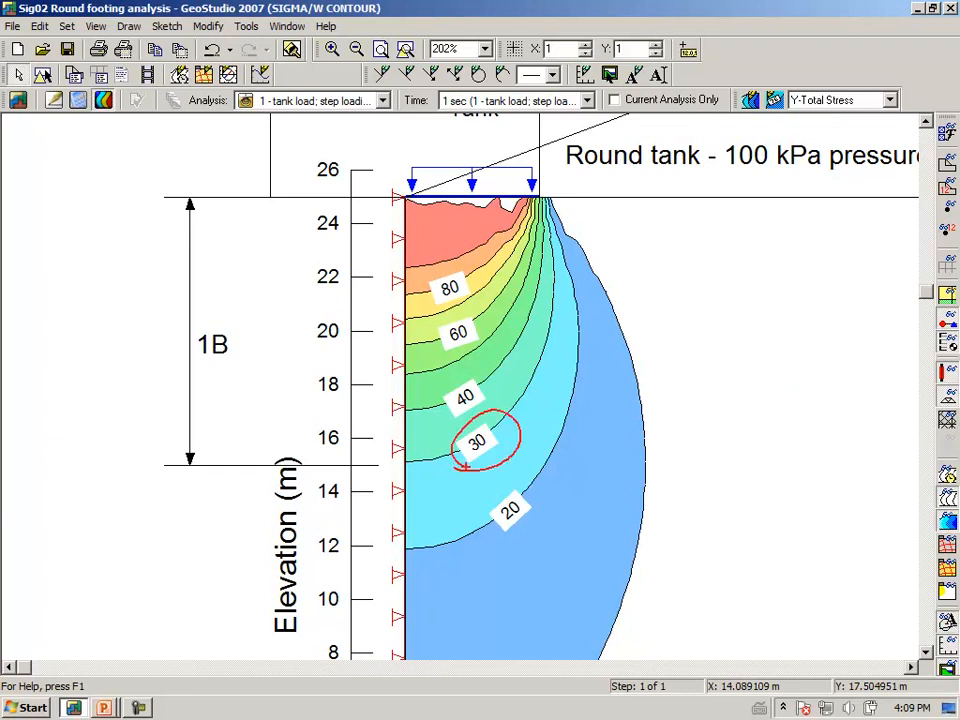
mouse_move(205, 313)
left_mouse_down()
mouse_move(236, 360)
mouse_move(169, 372)
left_mouse_up()
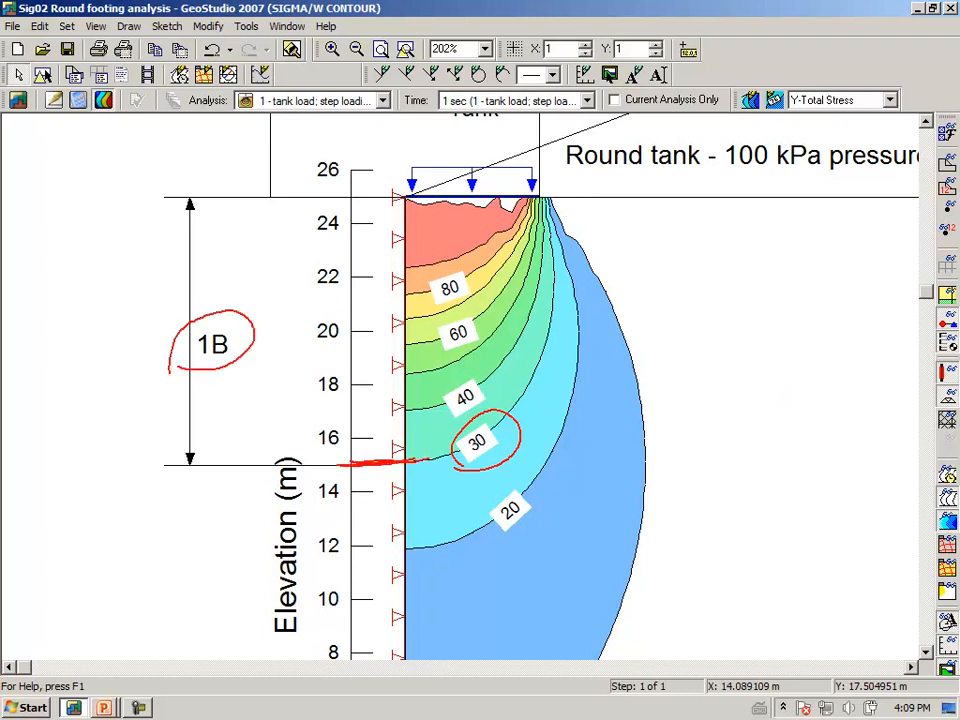
left_click_drag(509, 395, 530, 412)
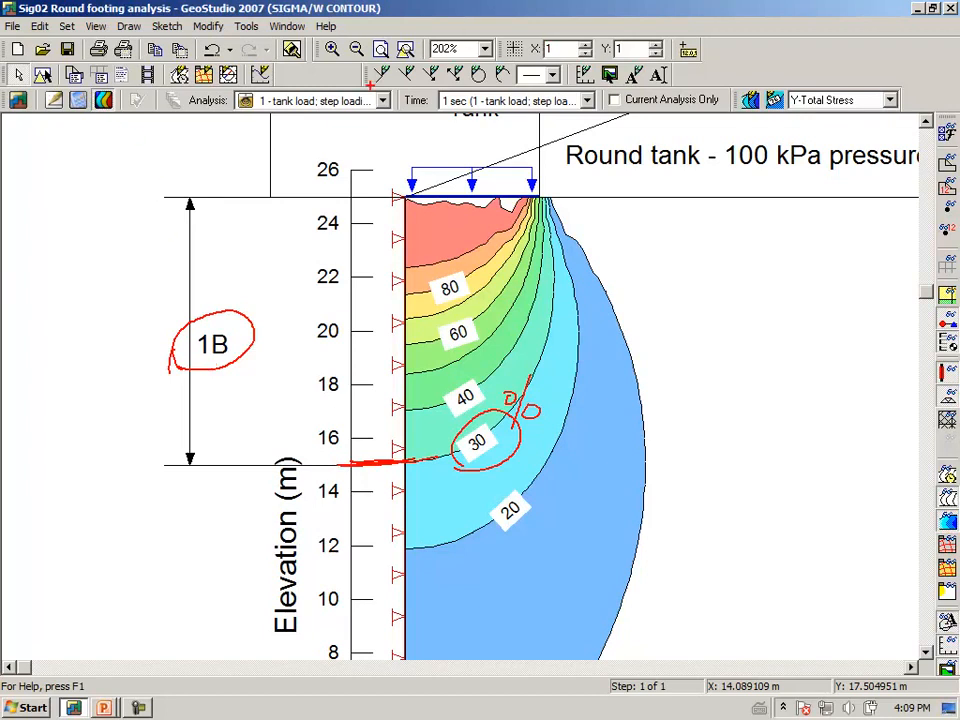
key("Escape")
left_click(485, 49)
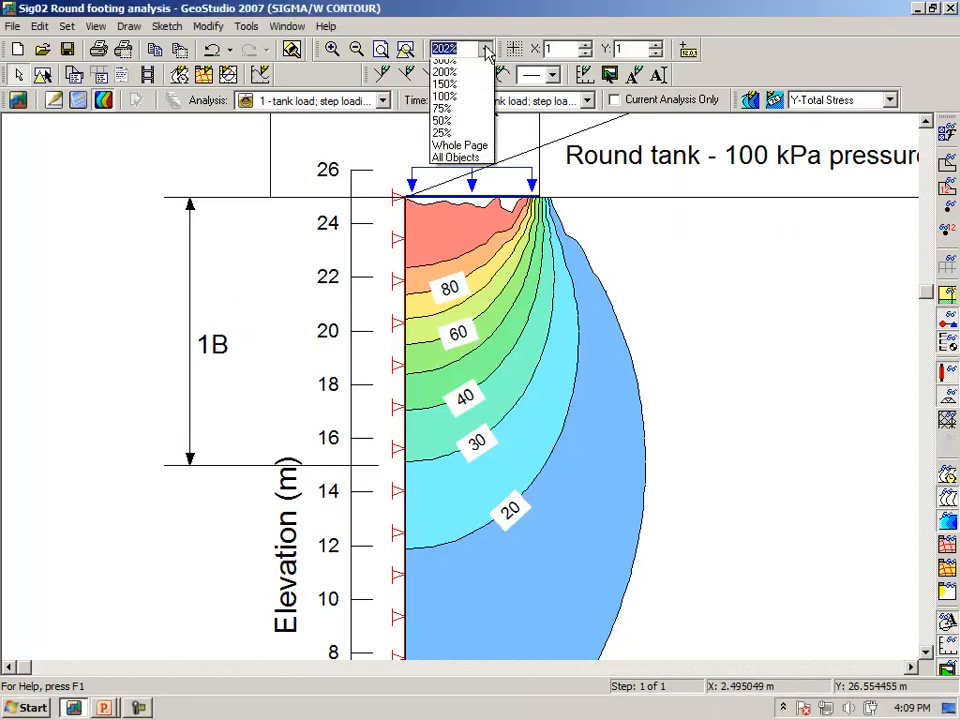
left_click(442, 110)
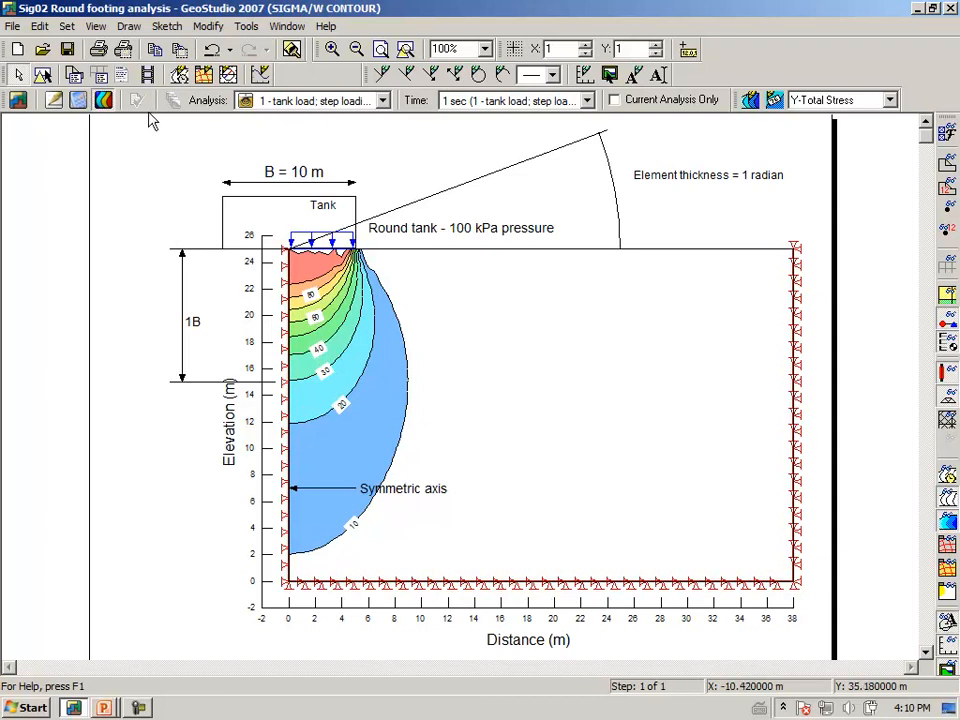
Step: Display the Settlement graph and review the surface node locations its Y-displacement data comes from
left_click(130, 28)
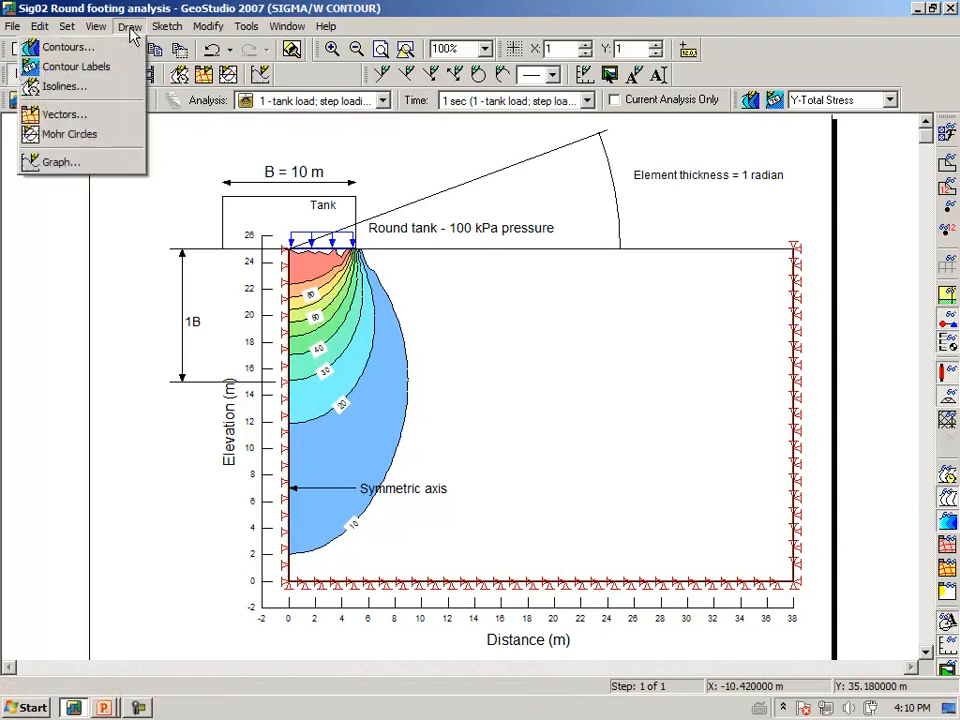
left_click(111, 163)
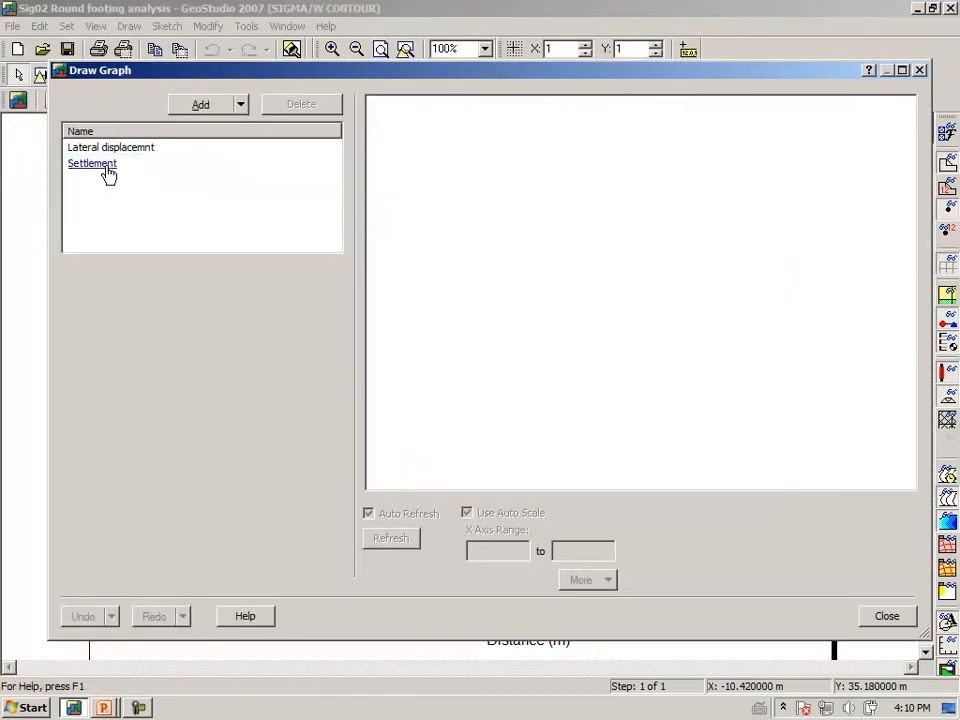
left_click(105, 167)
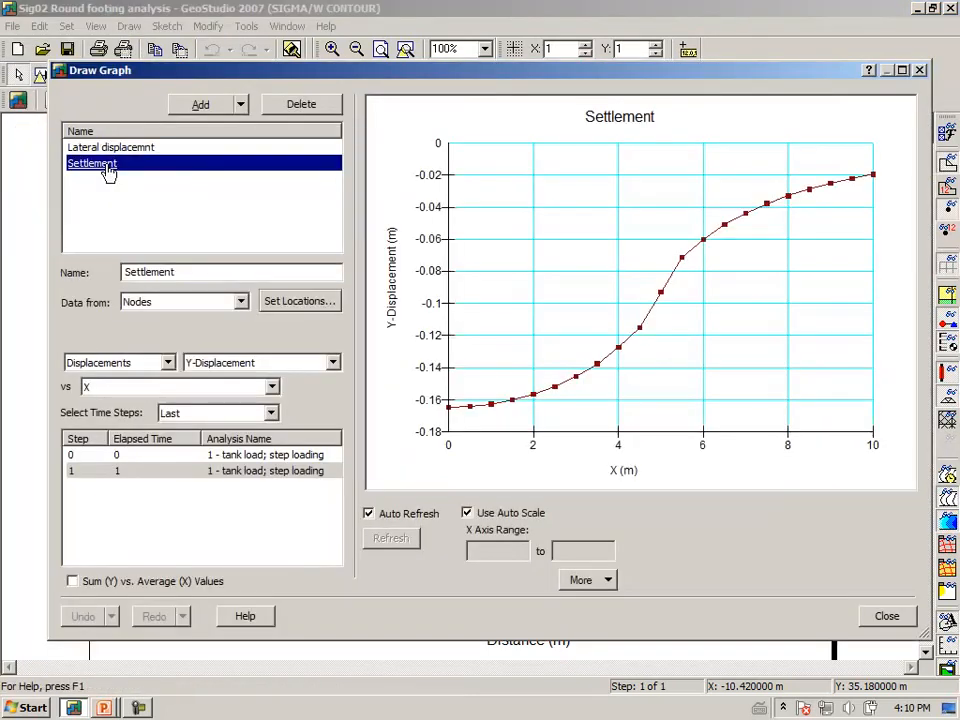
left_click(290, 302)
mouse_move(555, 189)
left_mouse_down()
mouse_move(561, 456)
mouse_move(561, 442)
left_mouse_up()
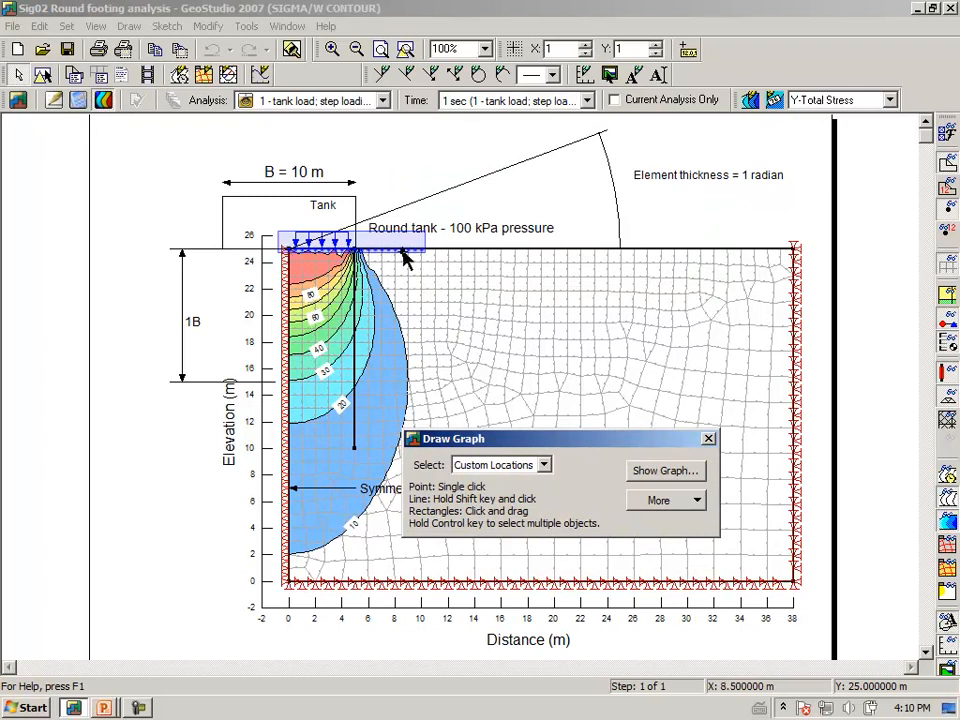
left_click(660, 478)
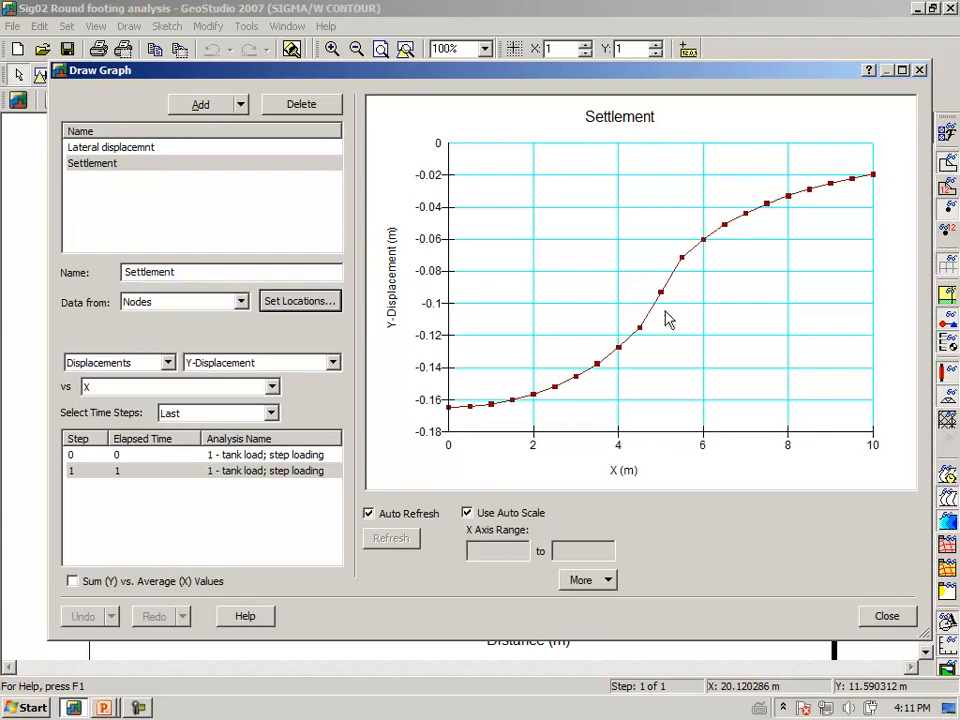
Step: Examine the settlement curve at the footing edge at X = 5 m, and its shape on both sides of that point
mouse_move(664, 298)
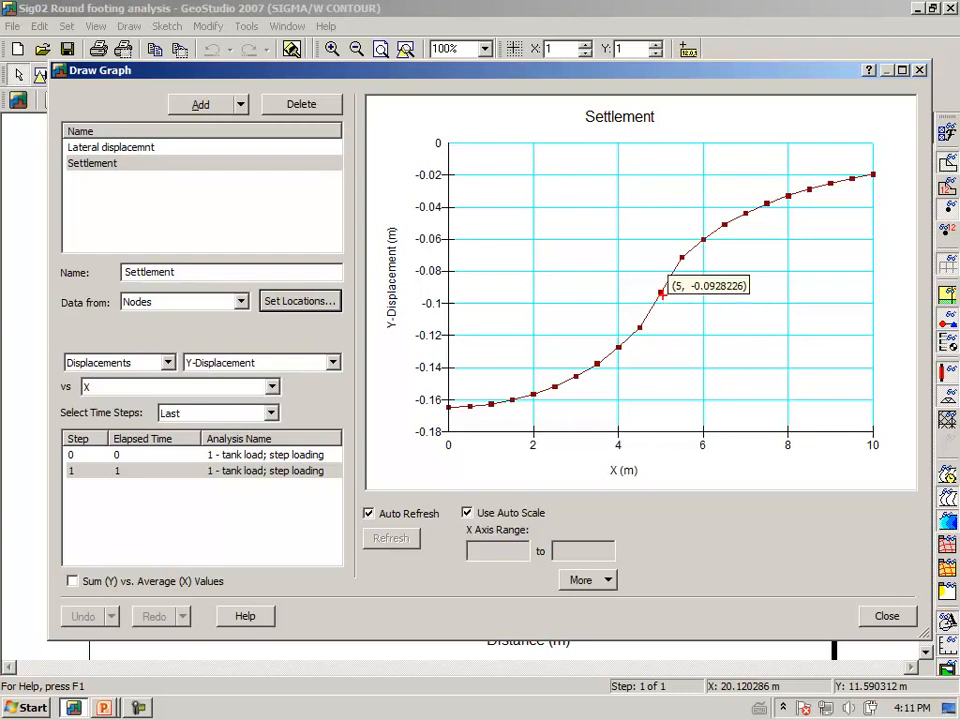
mouse_move(661, 280)
left_mouse_down()
mouse_move(657, 305)
mouse_move(650, 267)
mouse_move(653, 303)
left_mouse_up()
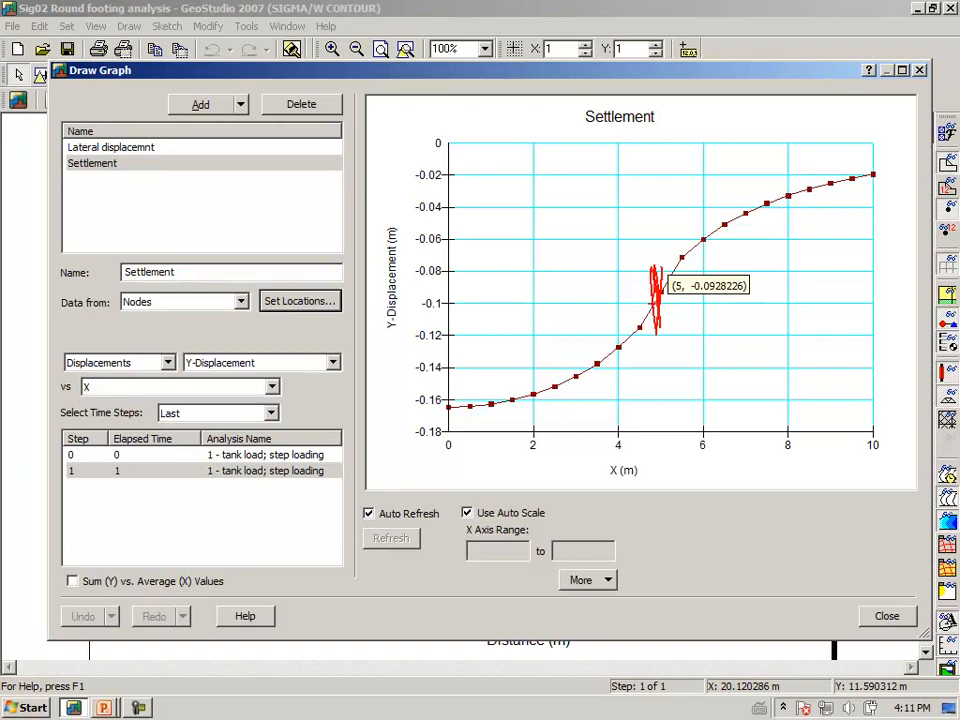
left_click_drag(868, 180, 870, 172)
left_click_drag(683, 277, 822, 201)
mouse_move(642, 343)
left_mouse_down()
mouse_move(628, 372)
mouse_move(520, 410)
mouse_move(548, 398)
left_mouse_up()
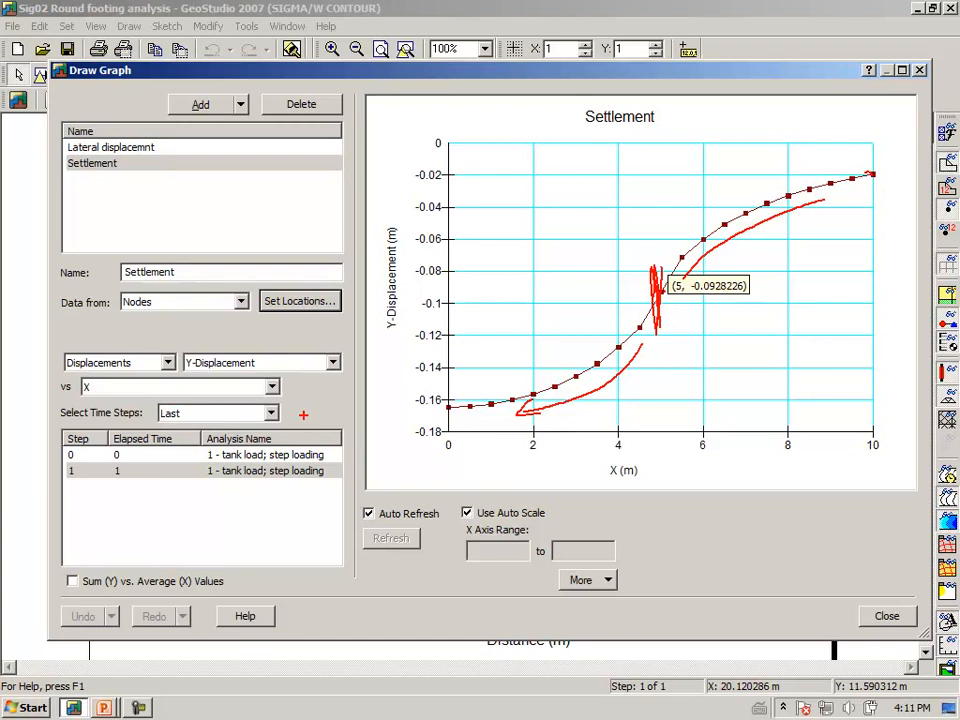
key("Escape")
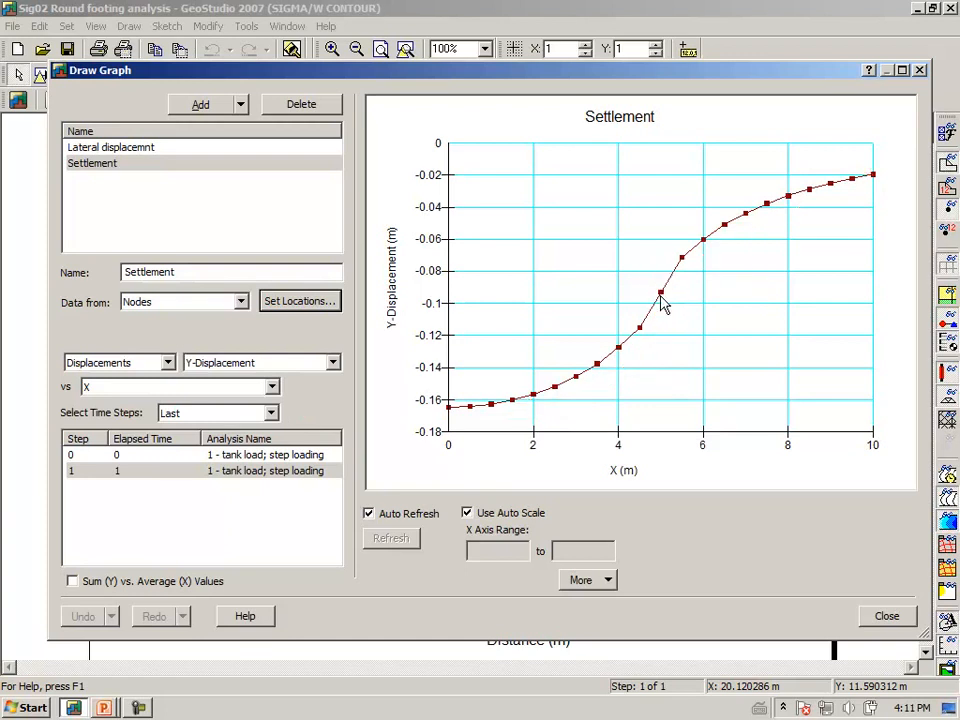
Step: Plot the Settlement graph for time step 0 and pick the vertical line beneath the tank edge as its location using Geometry Items
left_click(294, 457)
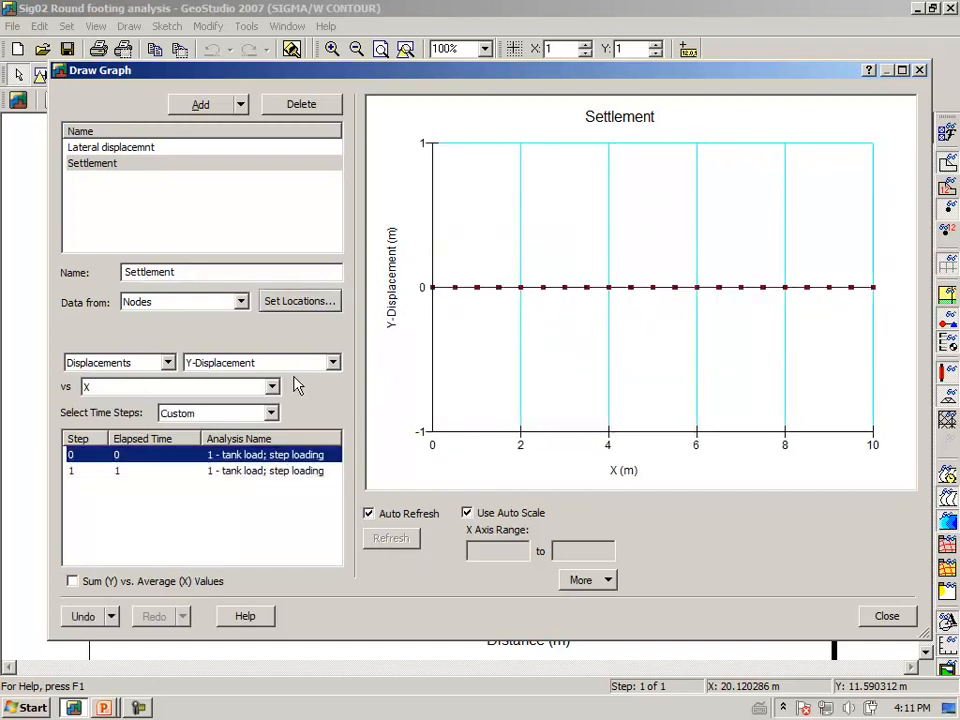
left_click(312, 316)
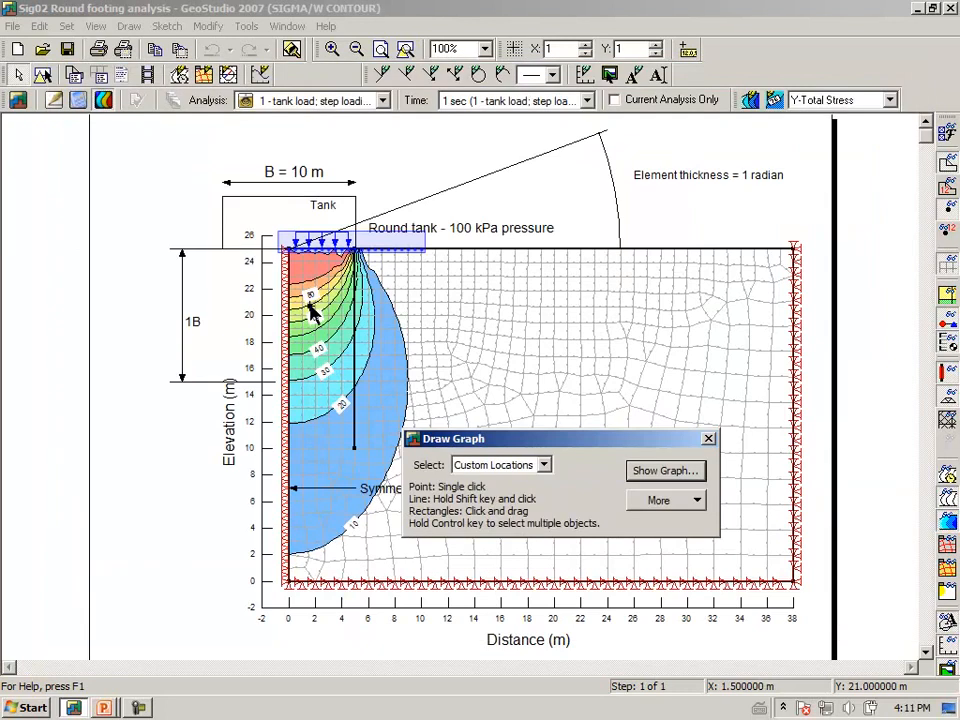
left_click(544, 465)
left_click(505, 482)
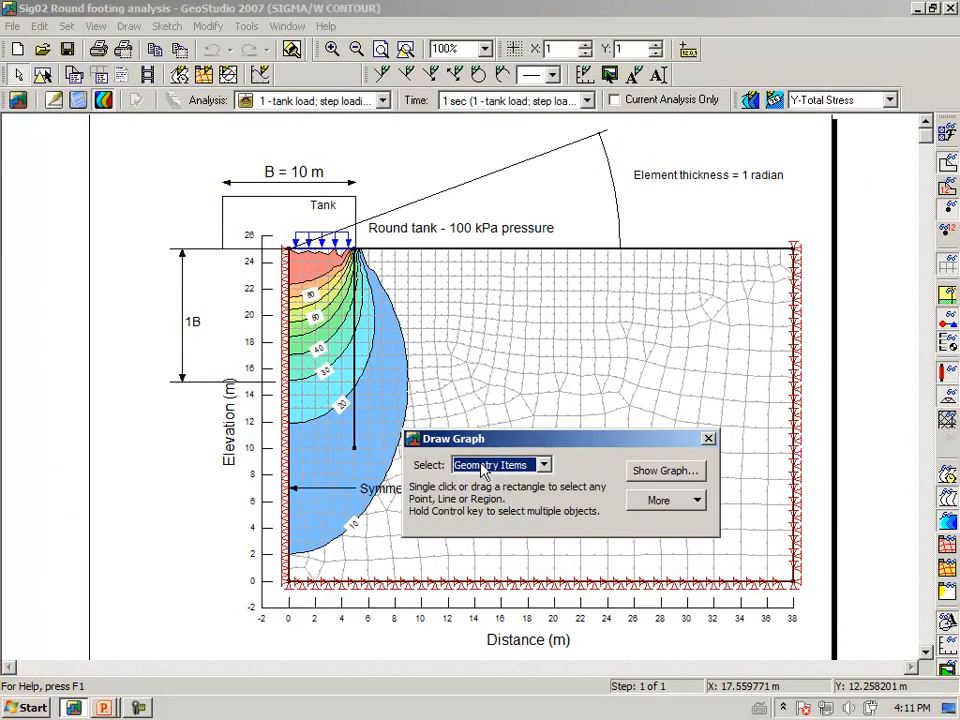
left_click(353, 404)
left_click(667, 474)
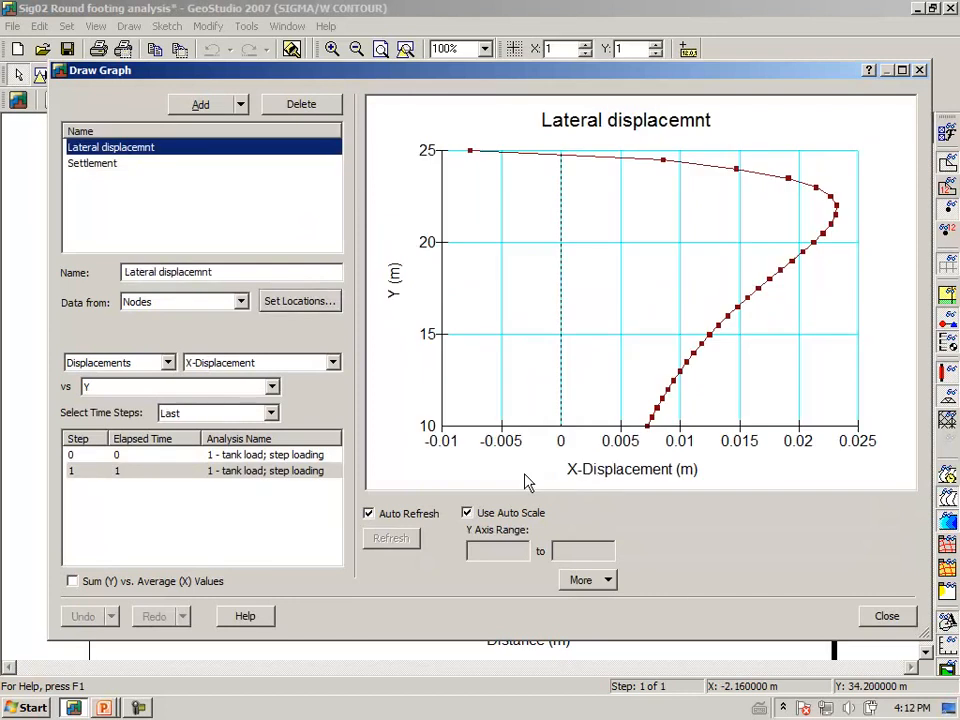
Step: Review the location line and X-displacement curve of the lateral displacement graph, and close the graph window
left_click(302, 315)
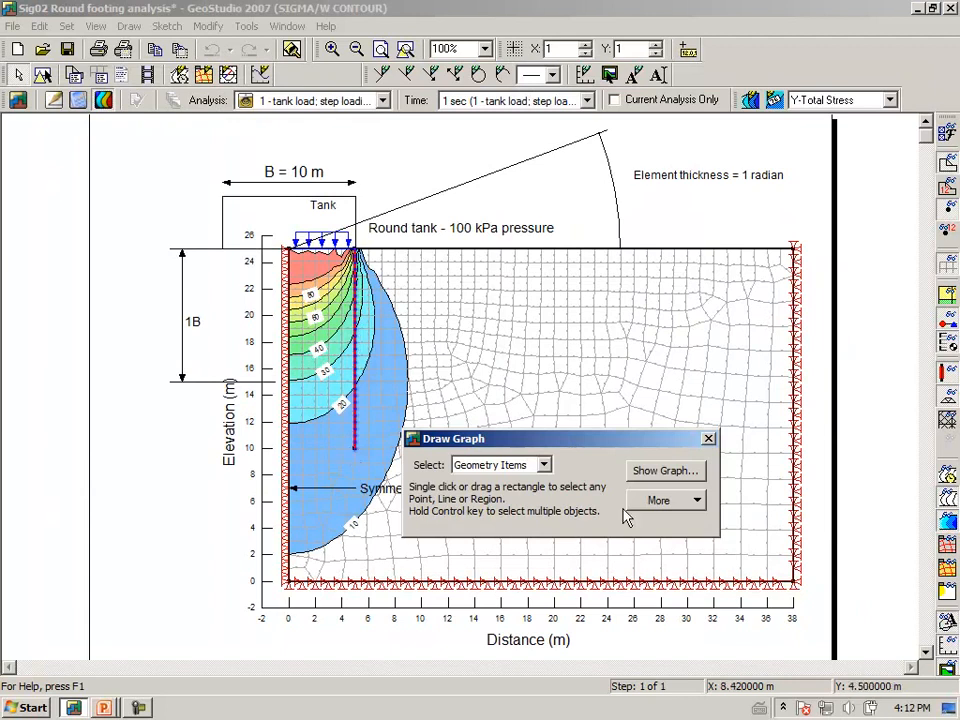
left_click(666, 474)
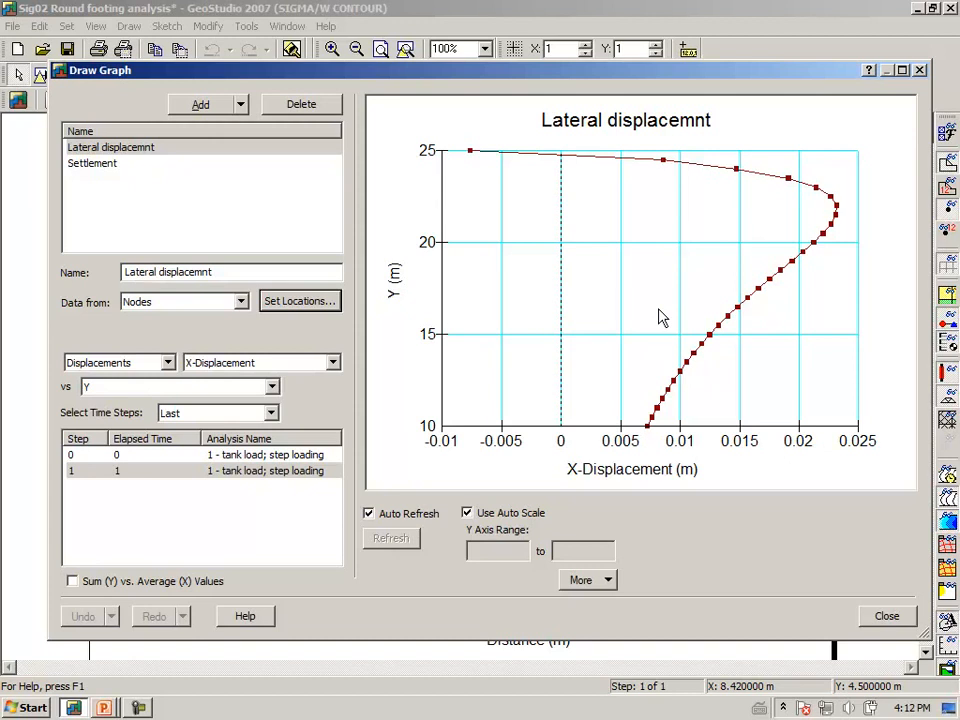
left_click(885, 617)
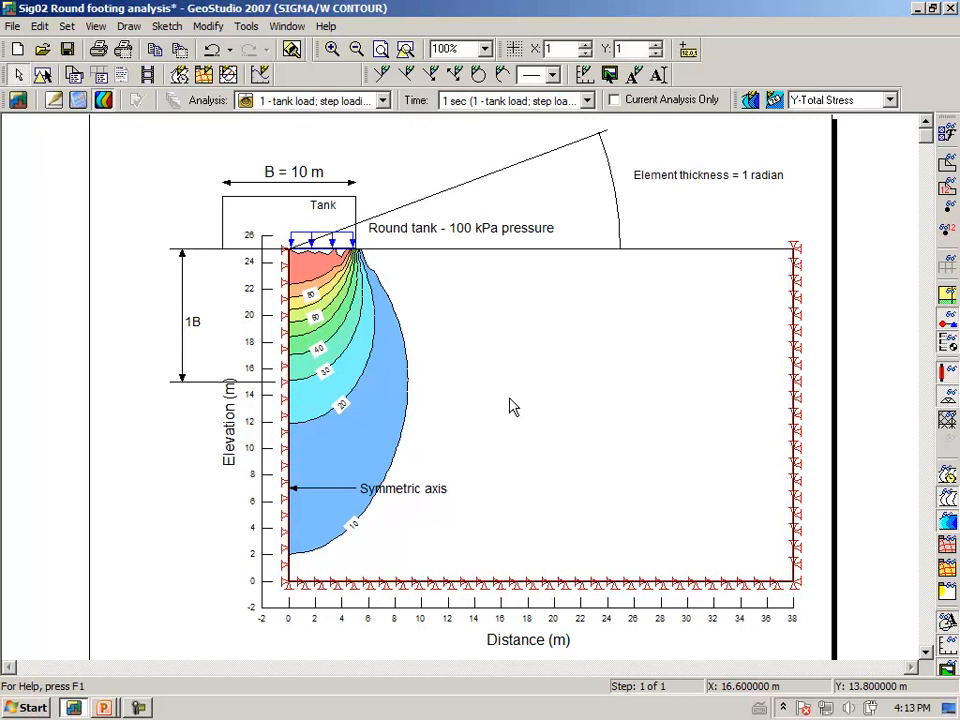
Step: Switch to the slide presentation and read the continued exercise instructions for simulating a rigid footing
key("alt+Tab")
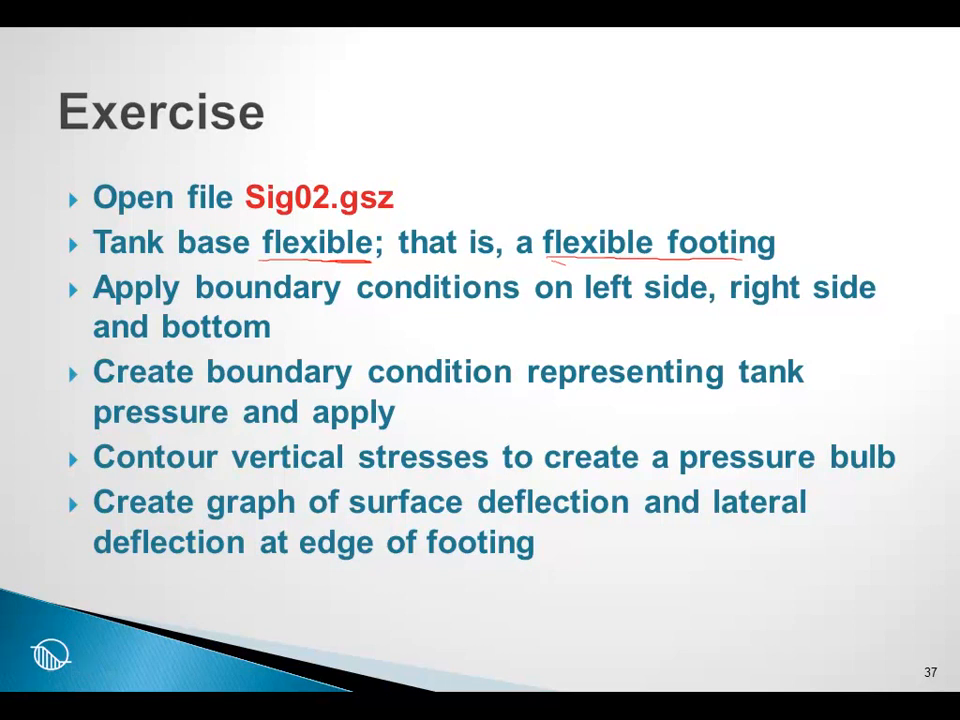
key("Right")
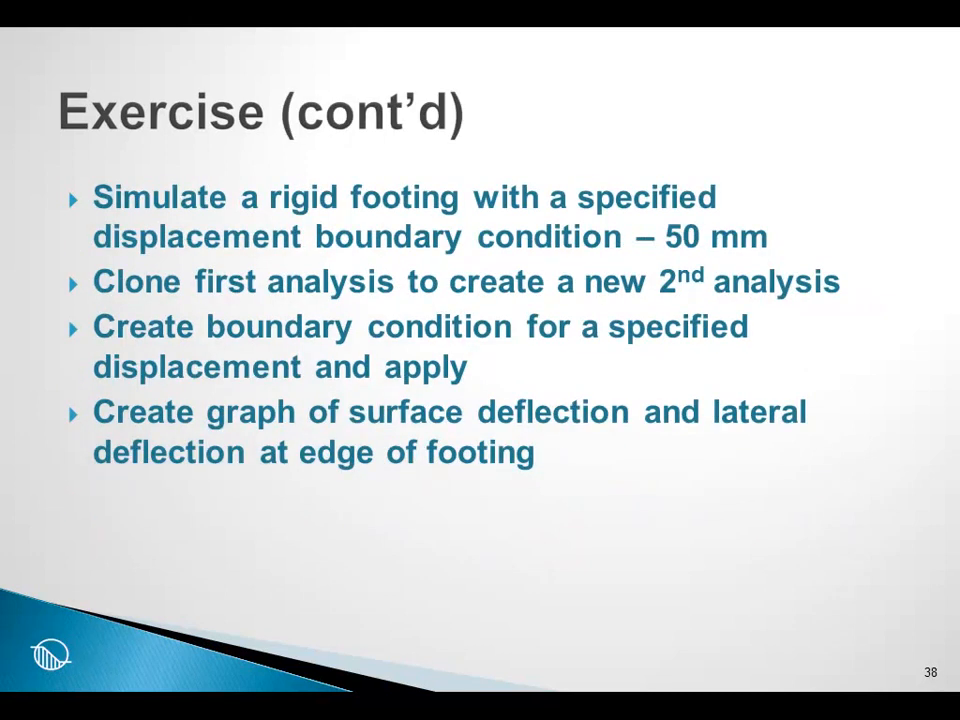
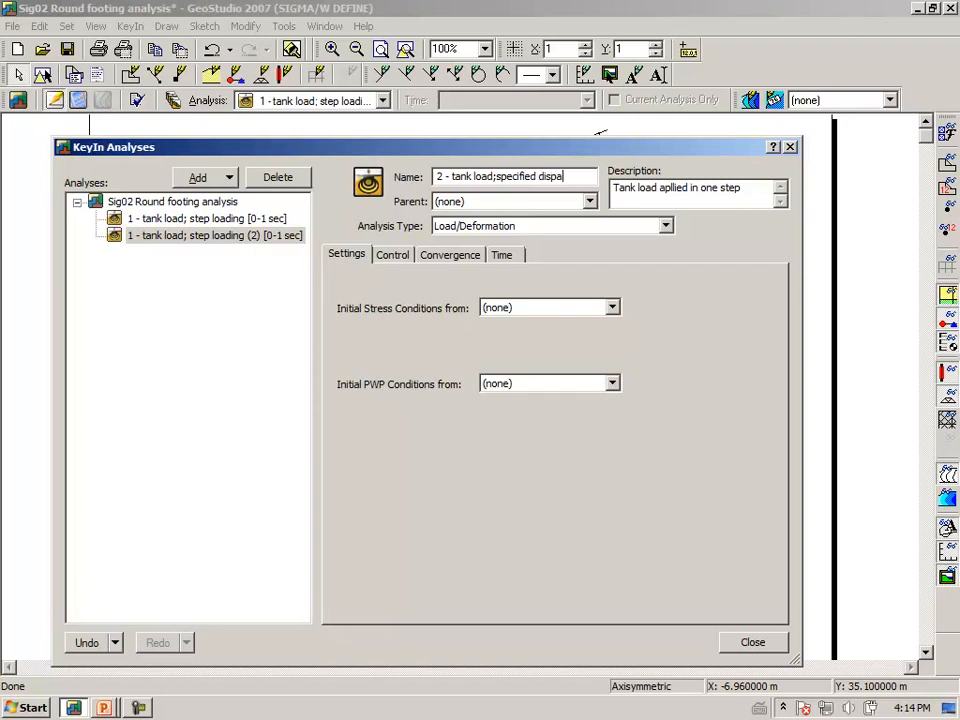
Step: Rename the cloned analysis as "2 - tank load;specified dispalcement" and close the analyses dialog
type("t")
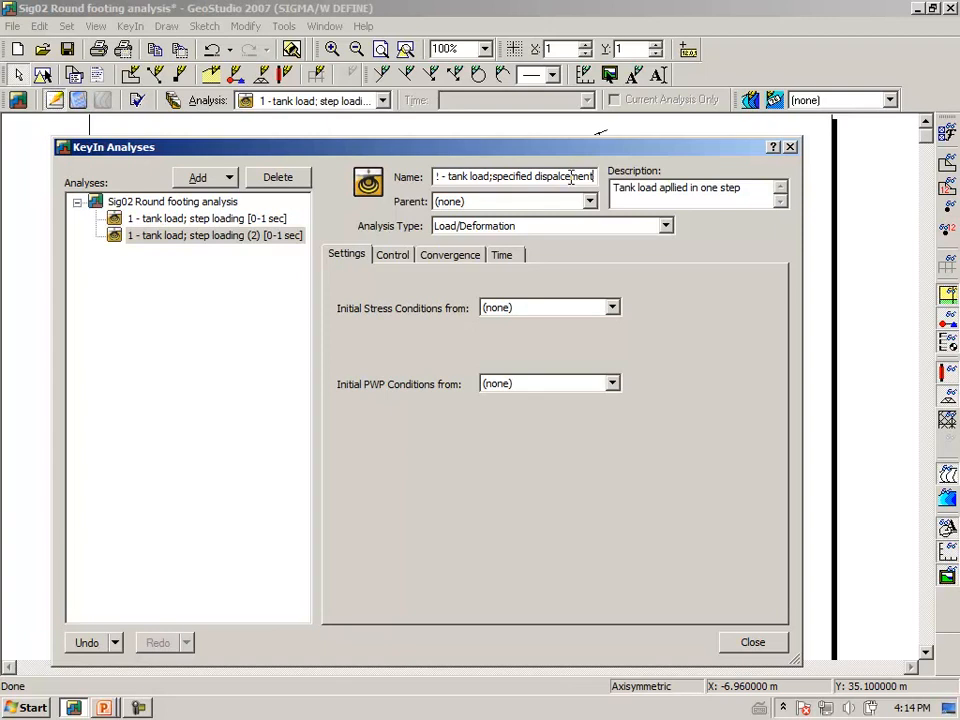
key("Tab")
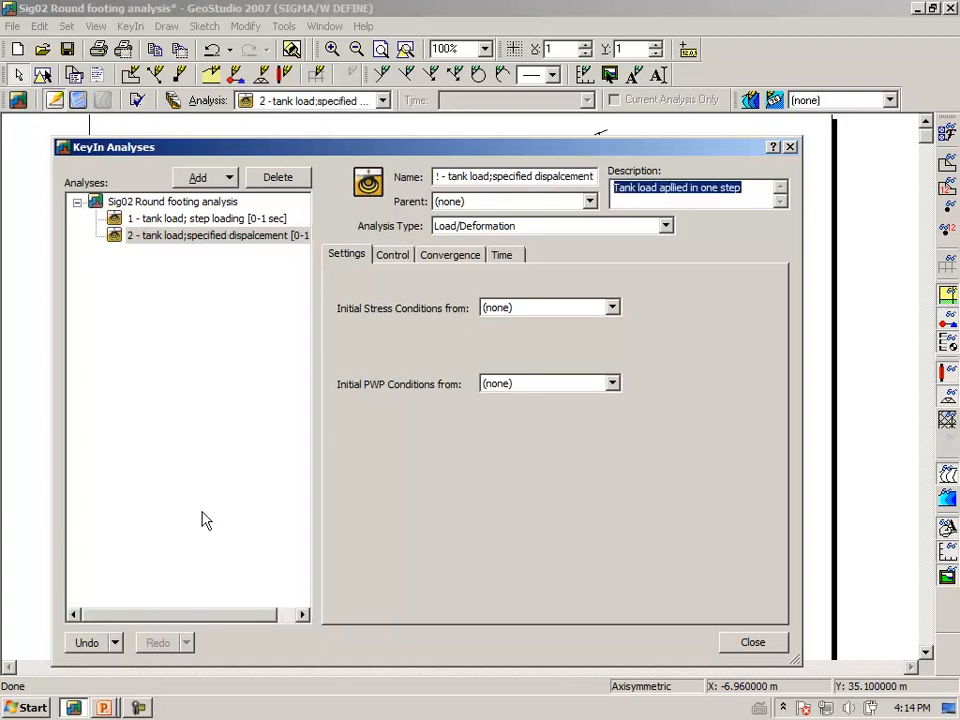
left_click(752, 643)
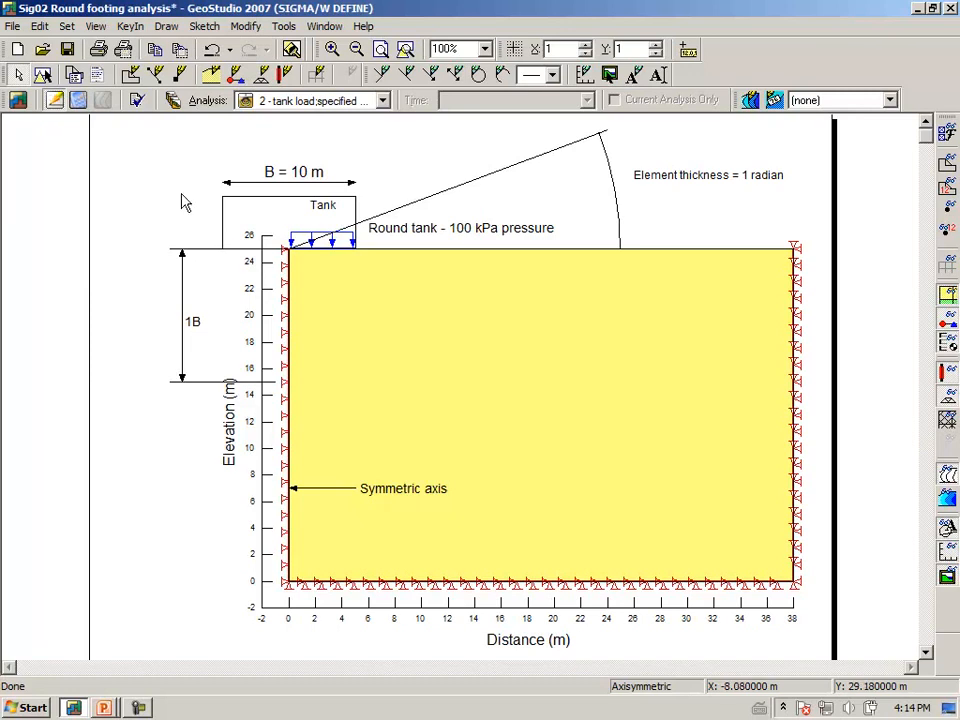
Step: Add a new stress/strain boundary condition and name it "Specified displacment"
left_click(131, 26)
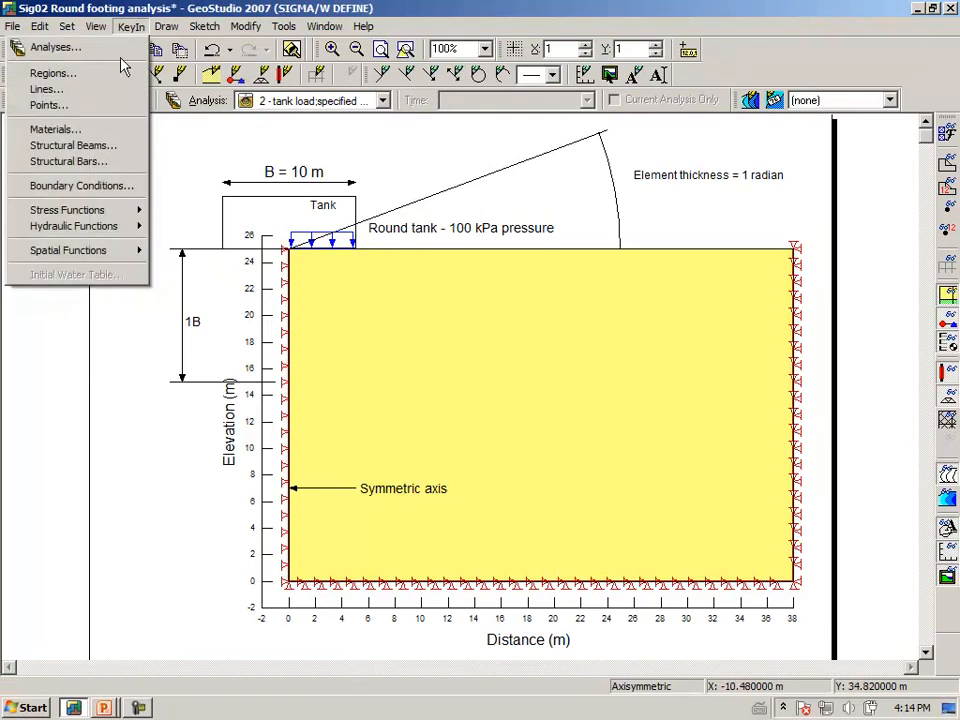
left_click(82, 185)
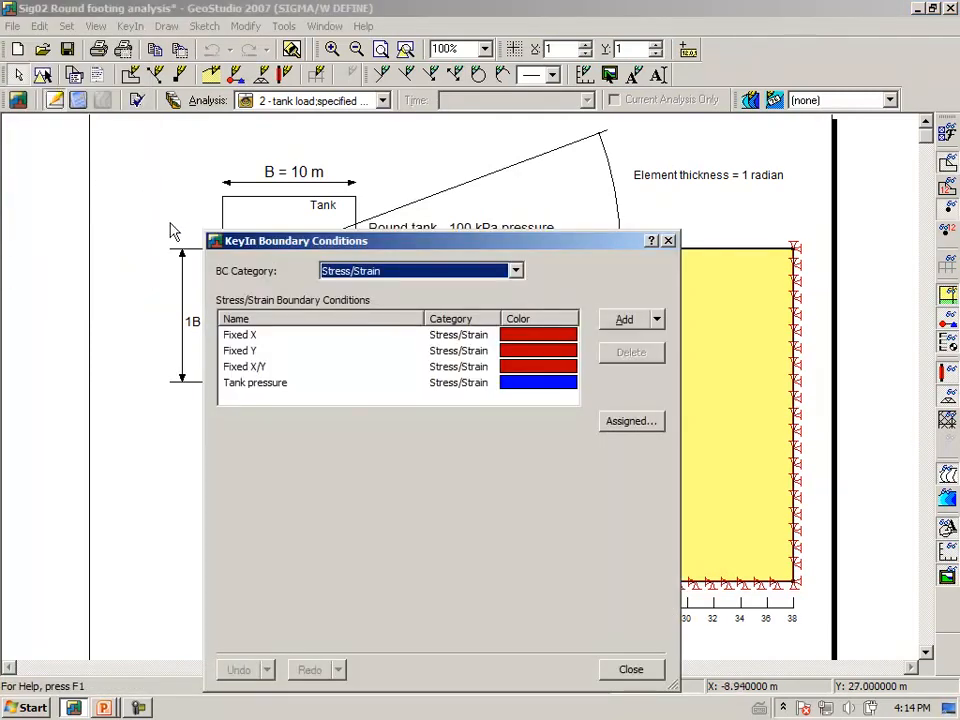
left_click(624, 322)
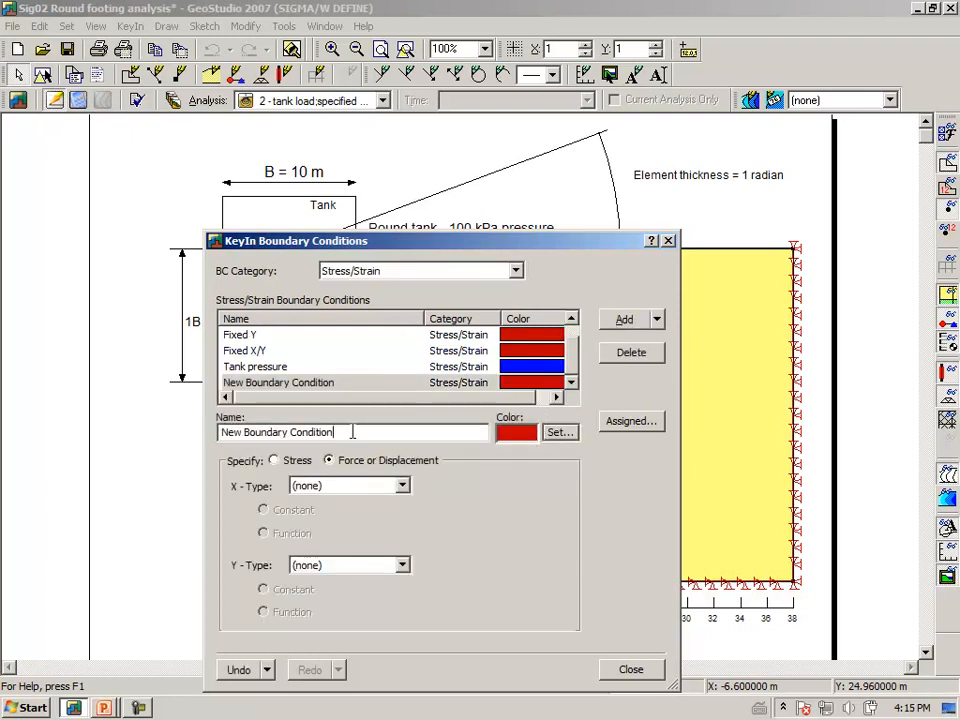
left_click_drag(409, 431, 201, 448)
type("Specified displacment")
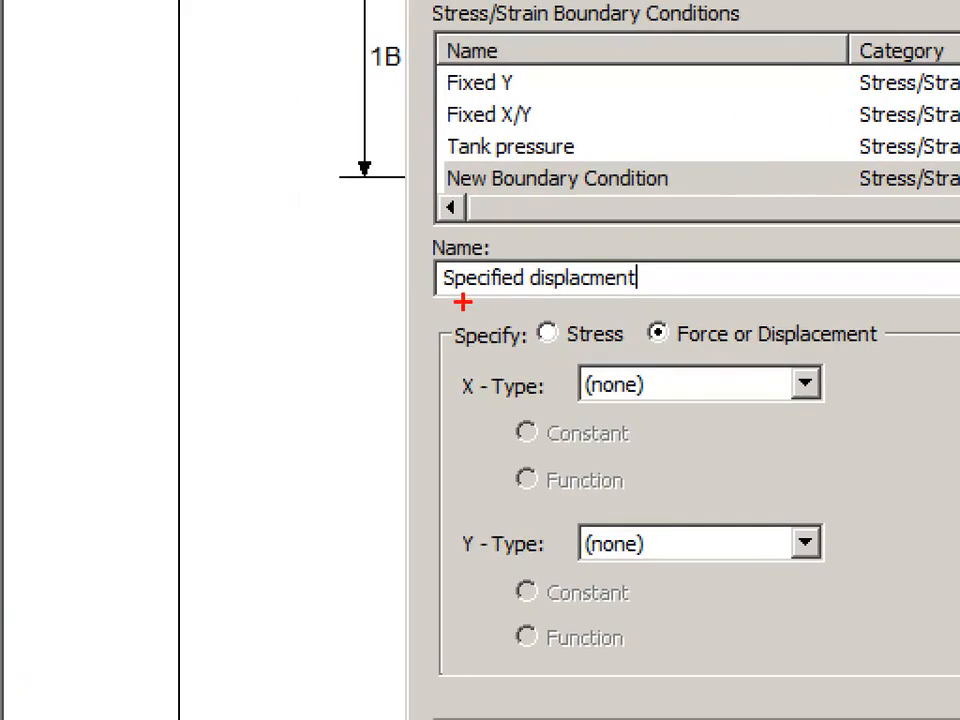
left_click_drag(465, 300, 629, 295)
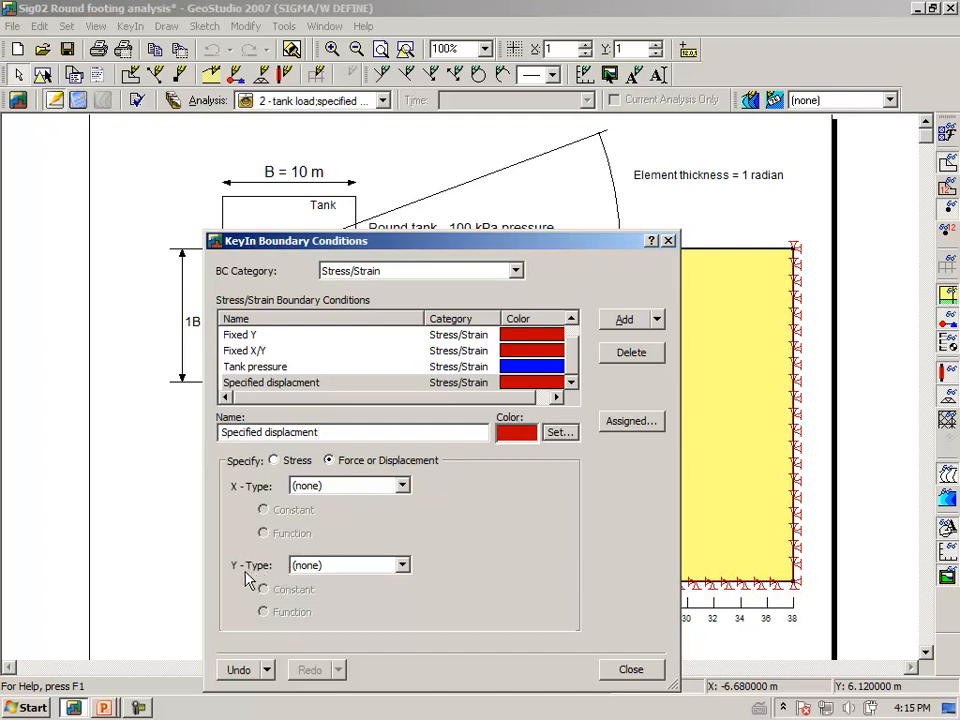
Step: Give the new boundary condition a constant Y-Displacement of -0.05 m
left_click(404, 568)
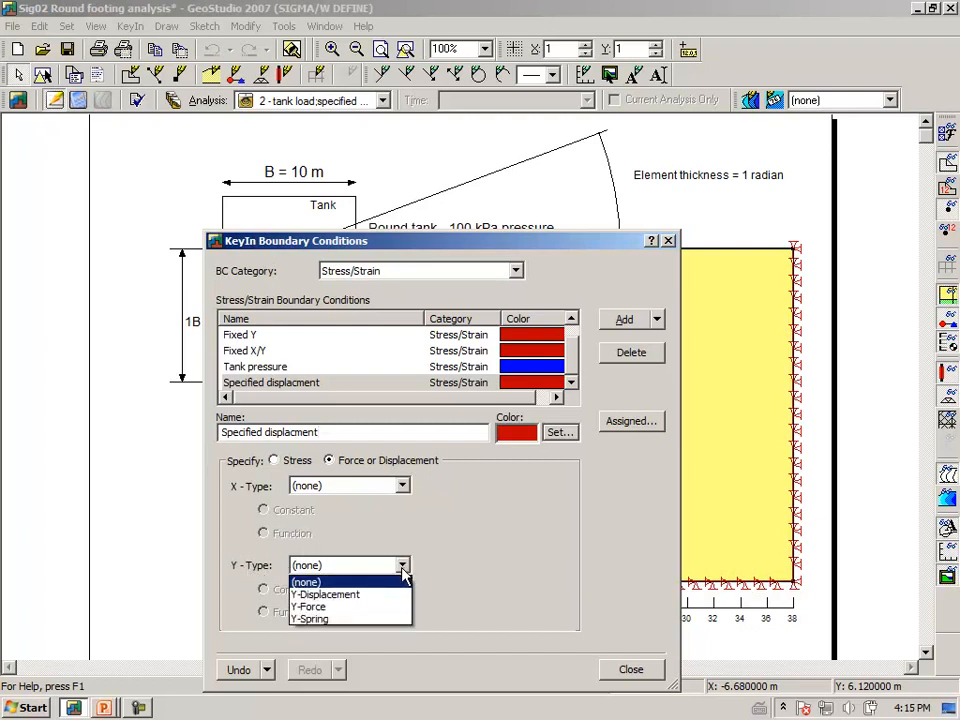
left_click(380, 596)
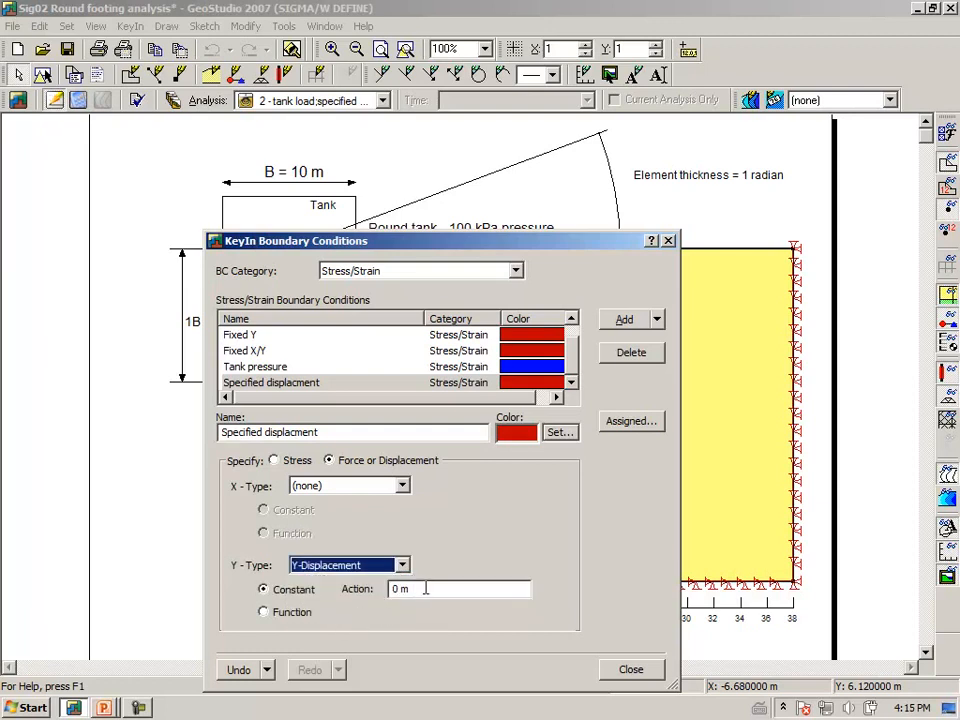
left_click_drag(425, 589, 375, 588)
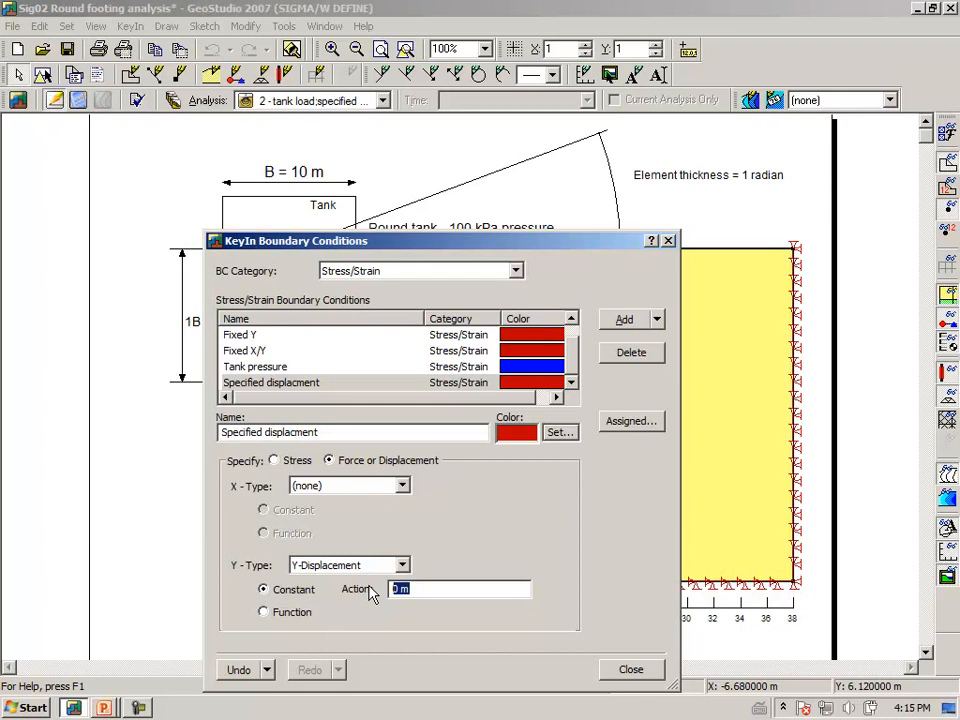
type("-0.050")
key("Tab")
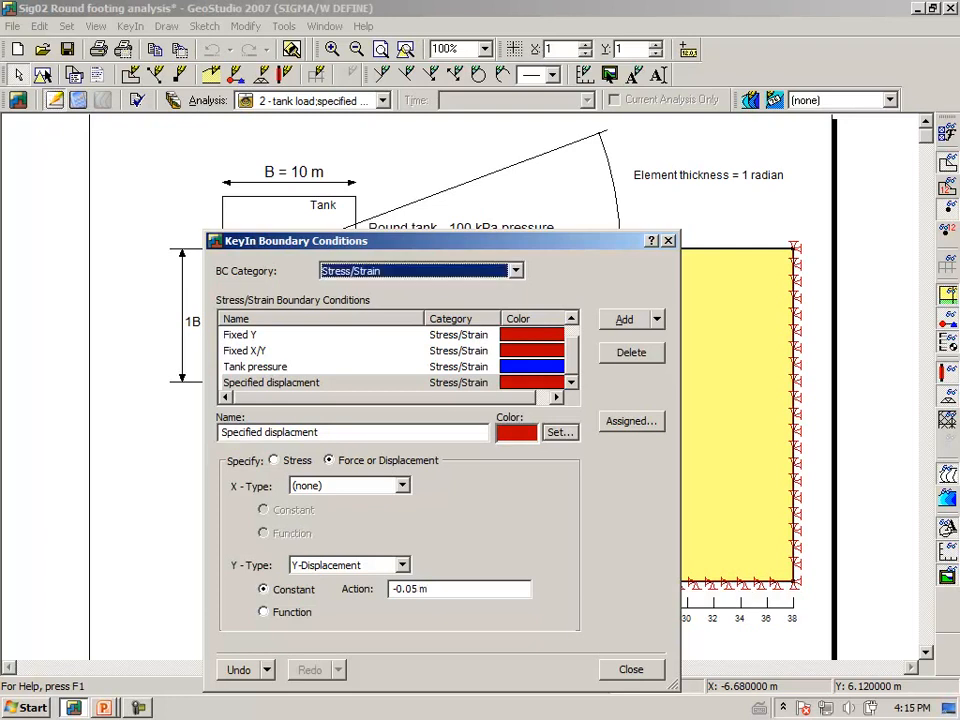
Step: Set the specified displacement condition's color to green and close the boundary conditions dialog
left_click(562, 433)
left_click(404, 405)
left_click(370, 592)
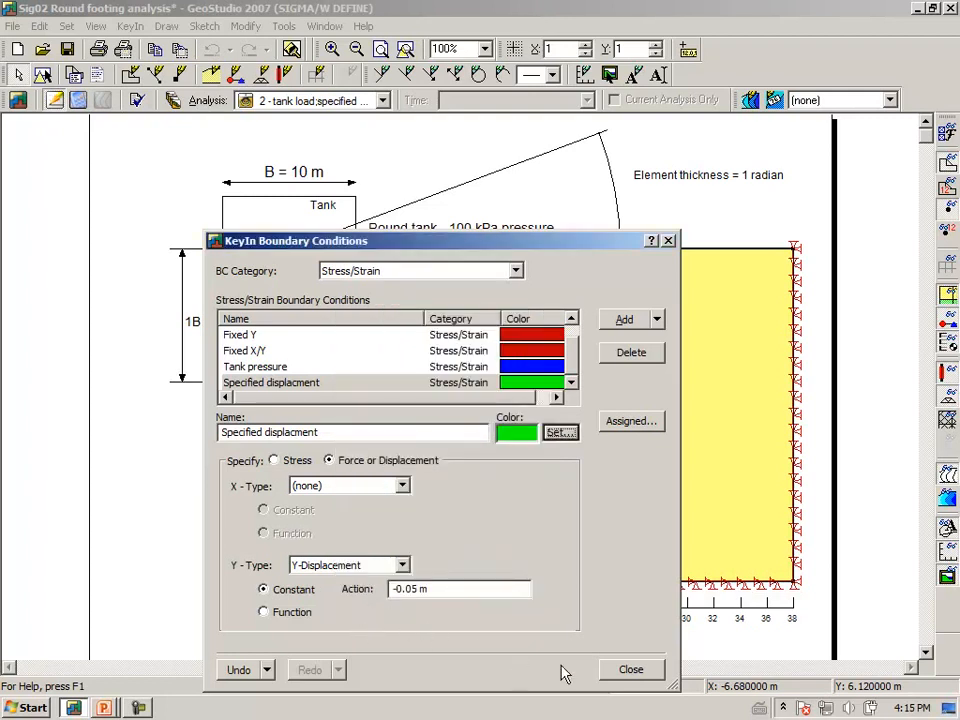
left_click(630, 670)
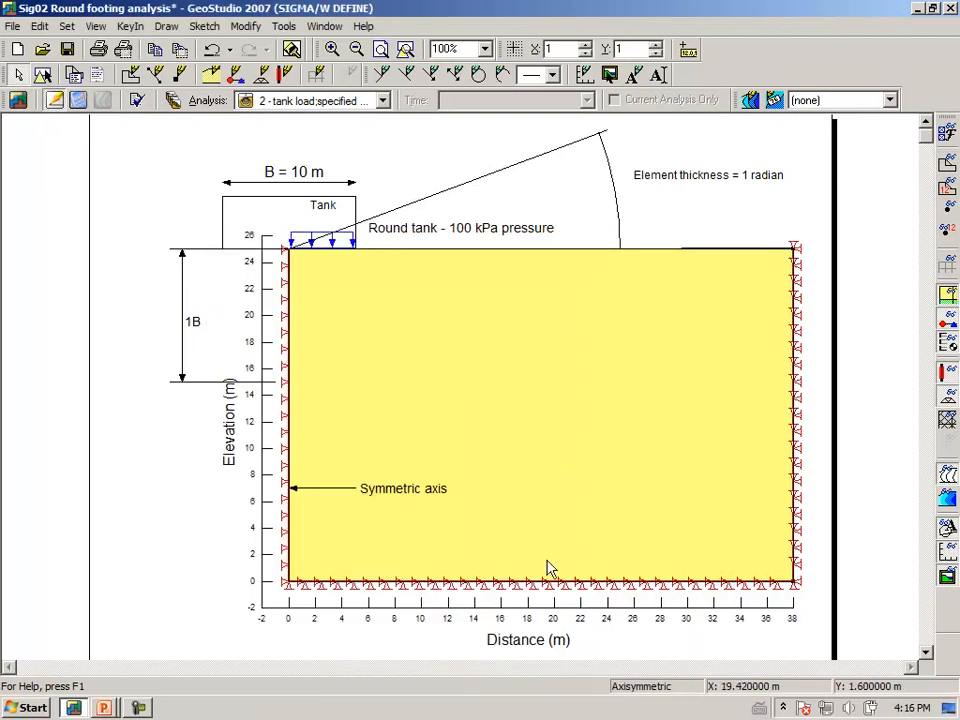
Step: Assign the "Specified displacment" boundary condition to the ground surface line beneath the tank, replacing the pressure load
left_click(166, 26)
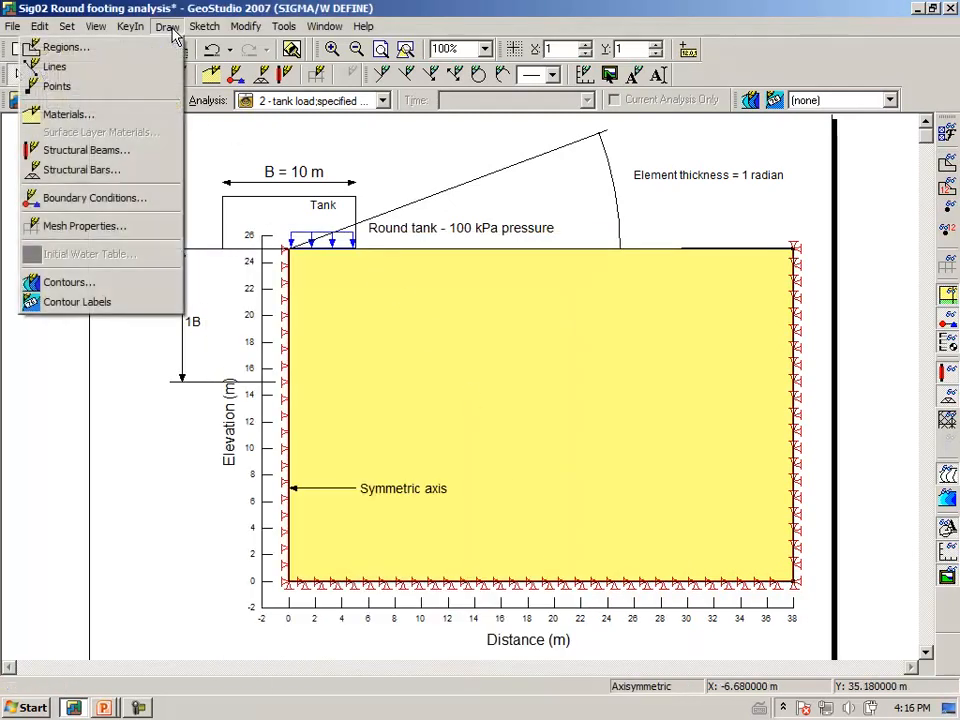
left_click(154, 208)
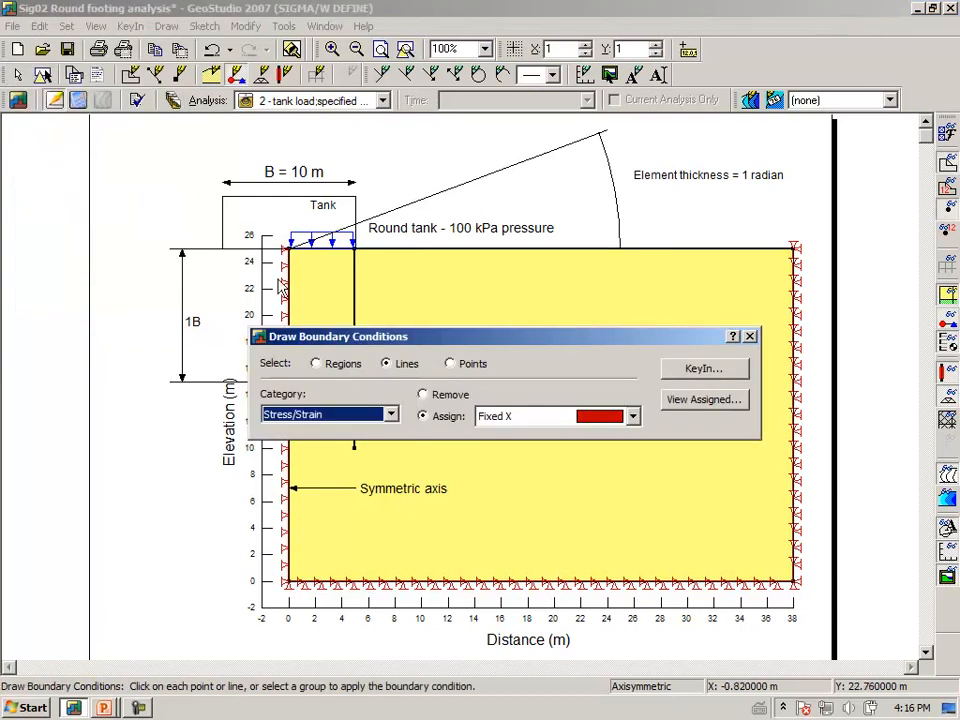
left_click(633, 416)
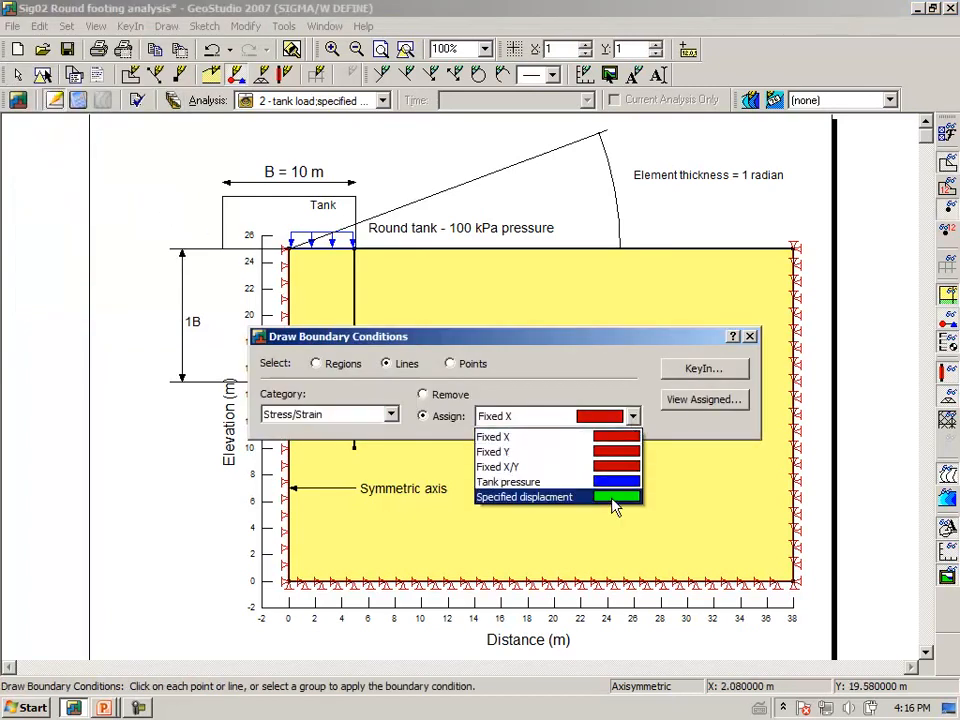
left_click(612, 495)
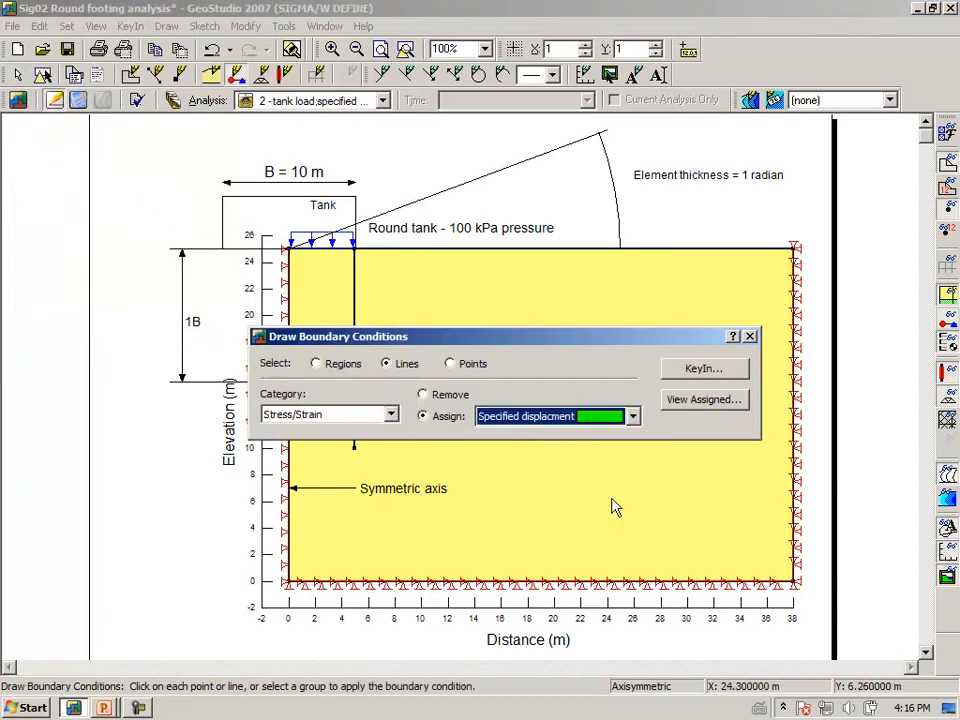
left_click(321, 255)
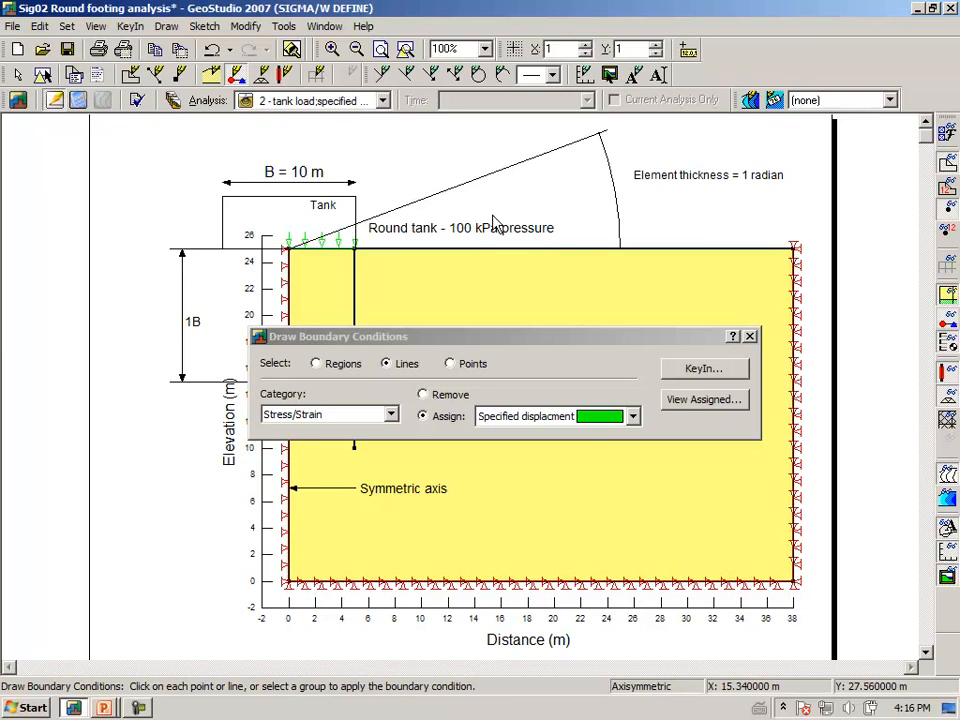
left_click(749, 336)
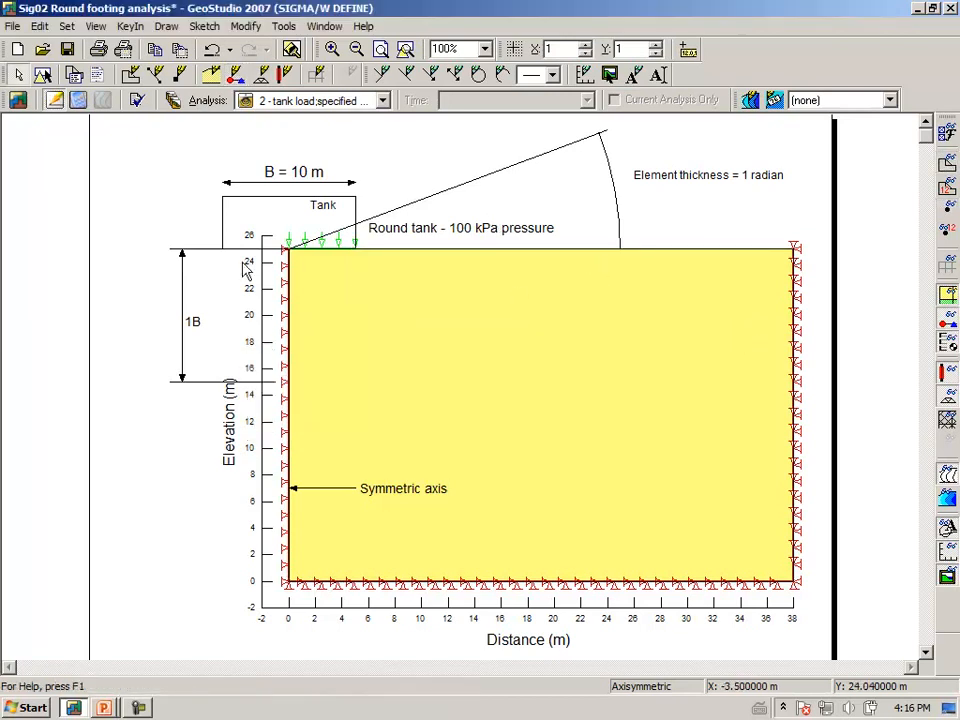
Step: Verify the model, save the changes, and solve analysis 2 with the specified displacement
left_click(142, 103)
left_click(645, 477)
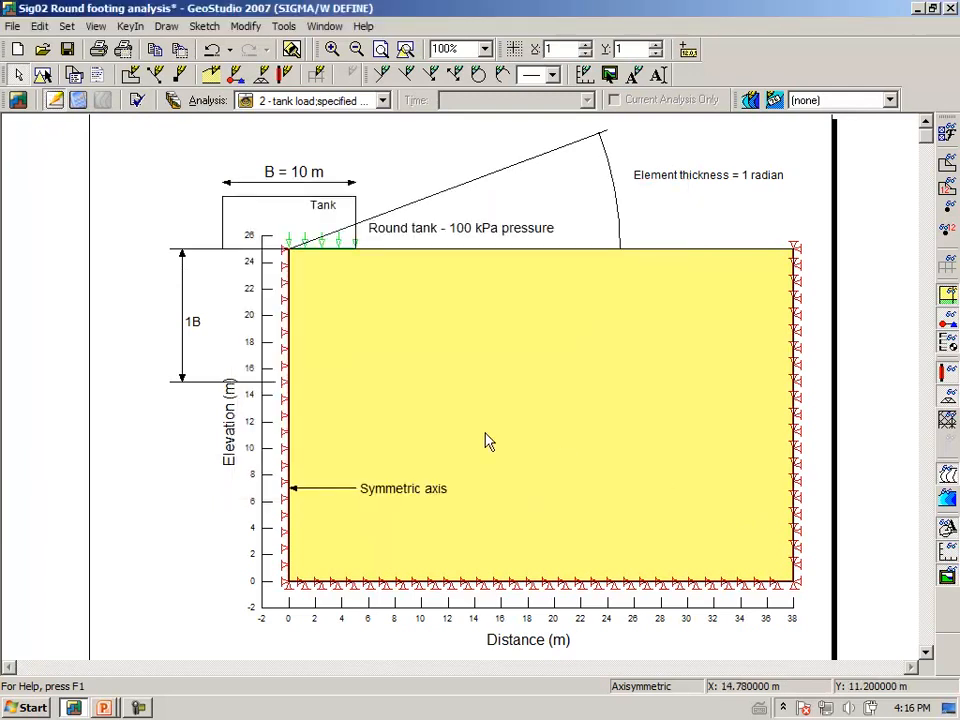
left_click(78, 100)
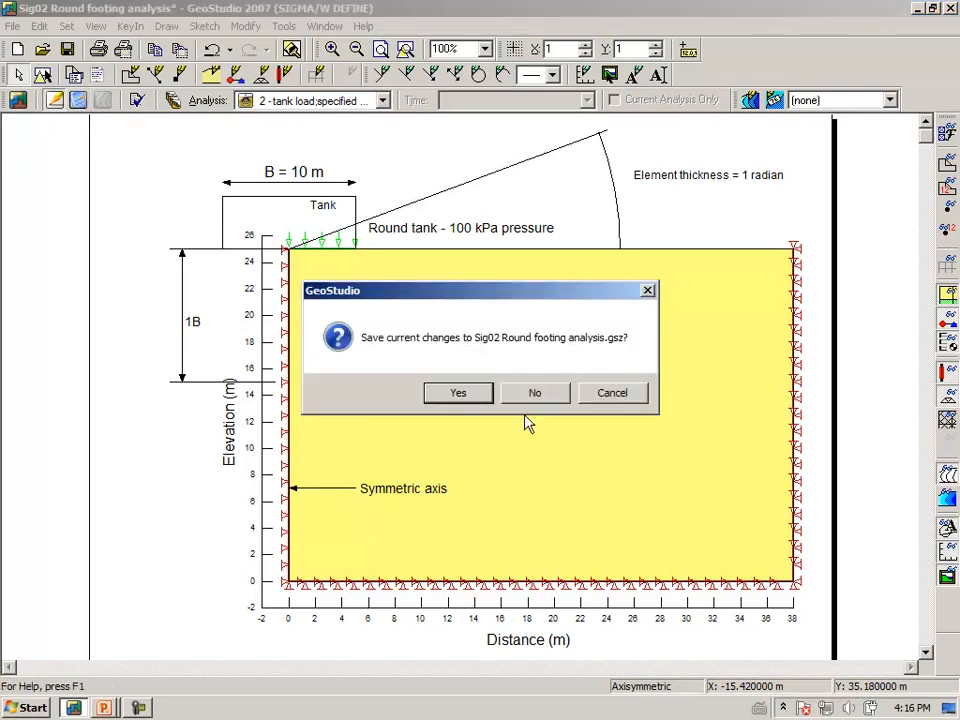
left_click(470, 394)
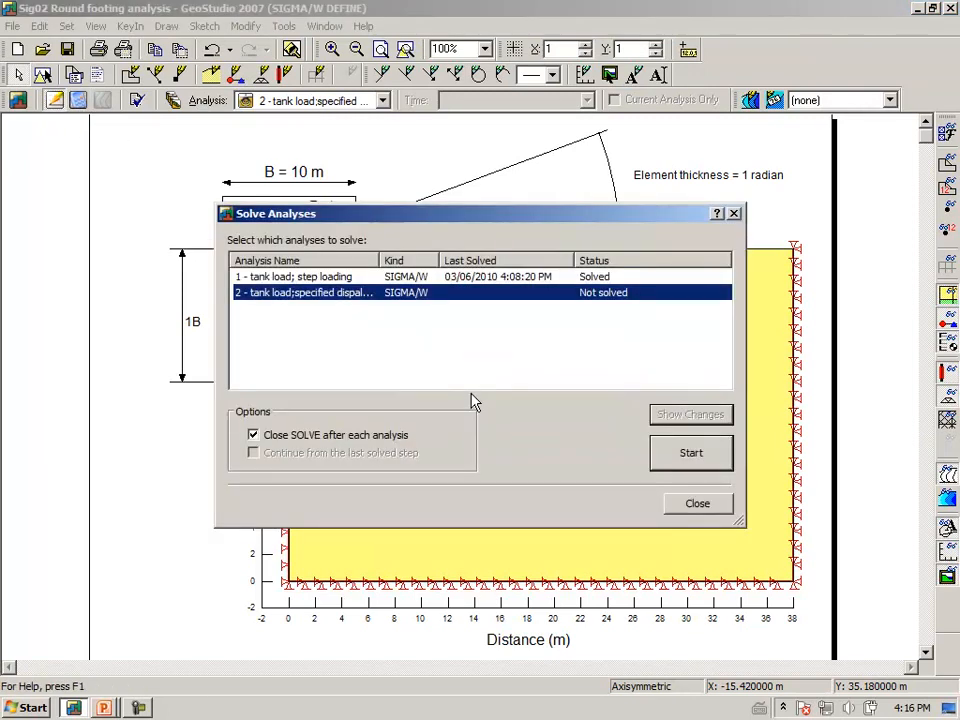
left_click(690, 458)
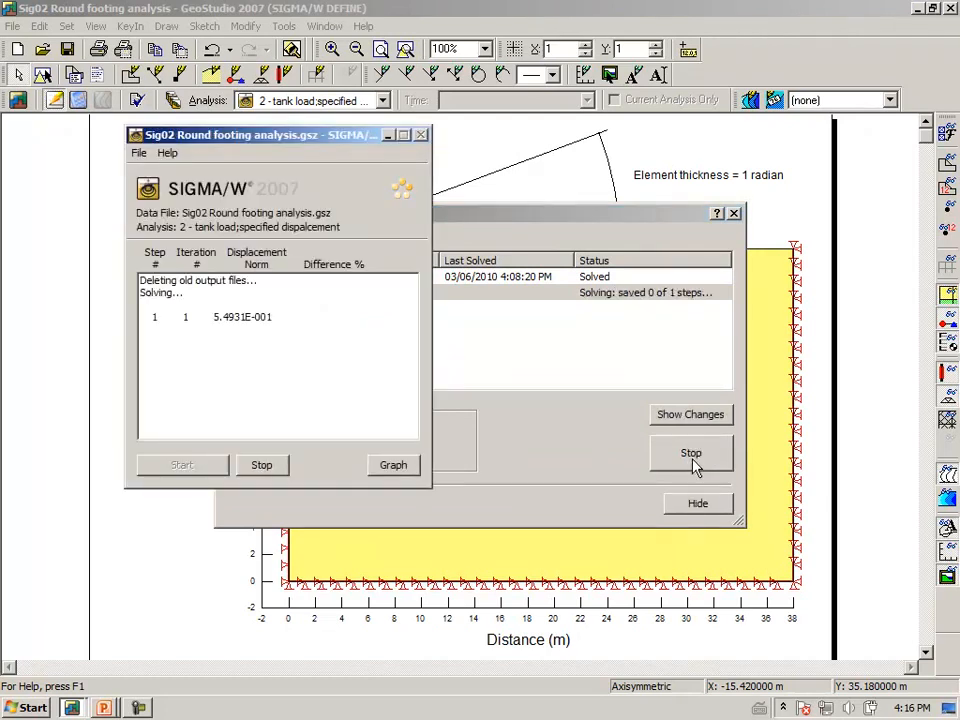
left_click(697, 503)
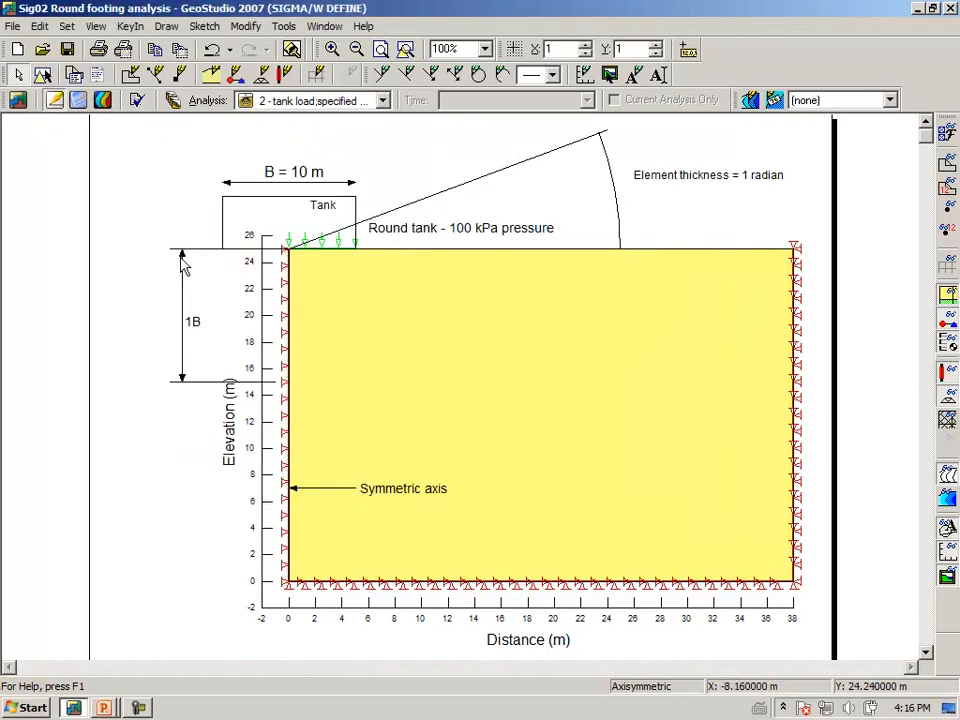
Step: Display the contour results of analysis 2 and set the Y-Total Stress contours to Auto Range
left_click(102, 100)
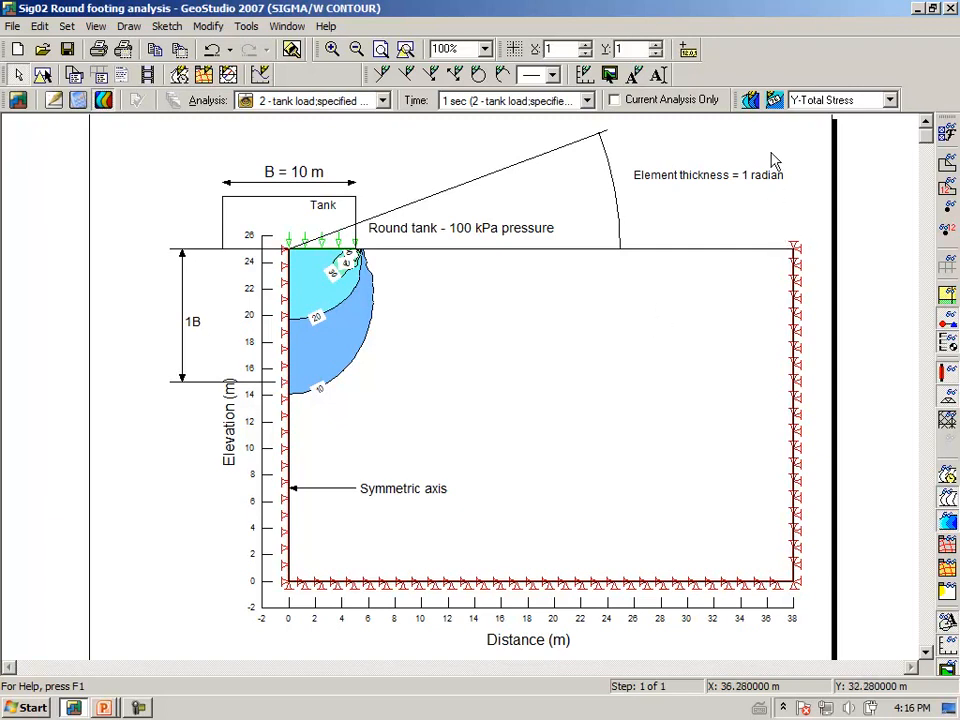
left_click(750, 100)
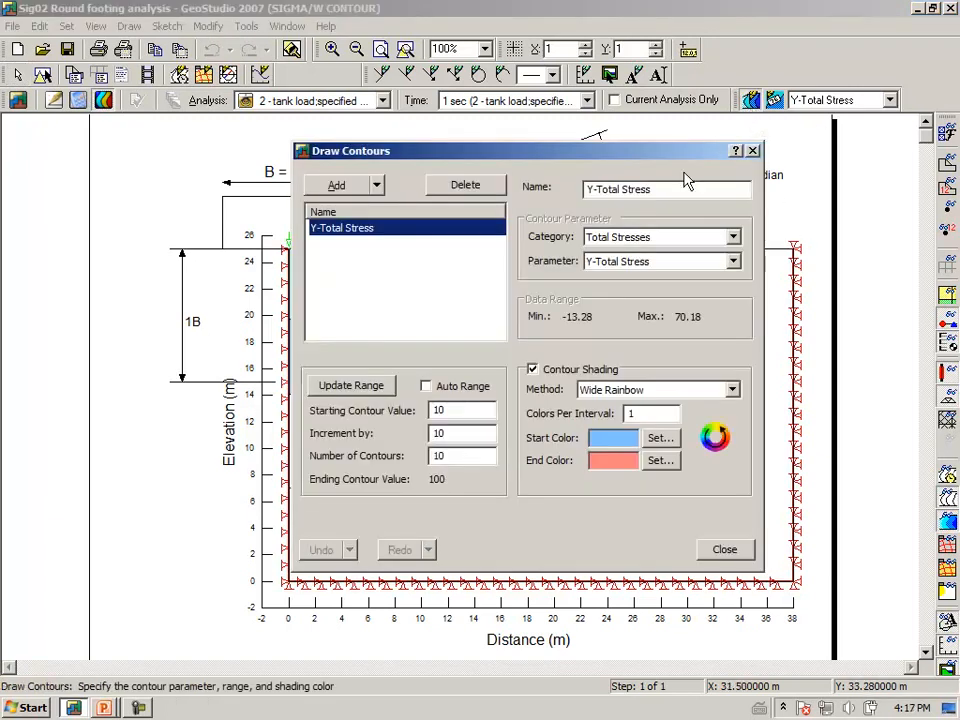
left_click(426, 386)
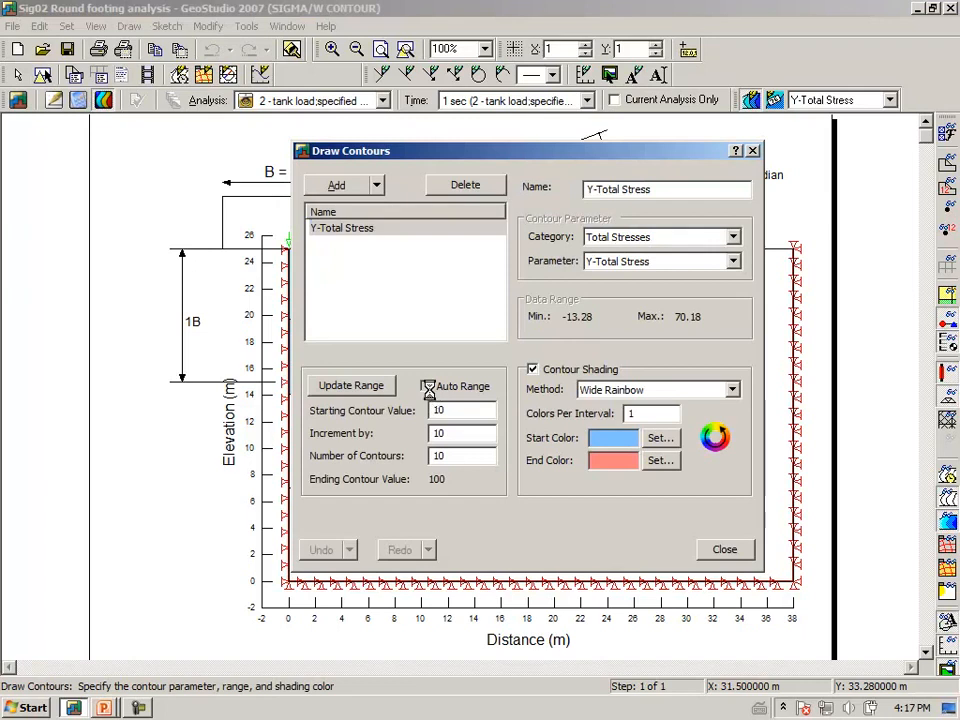
left_click(724, 549)
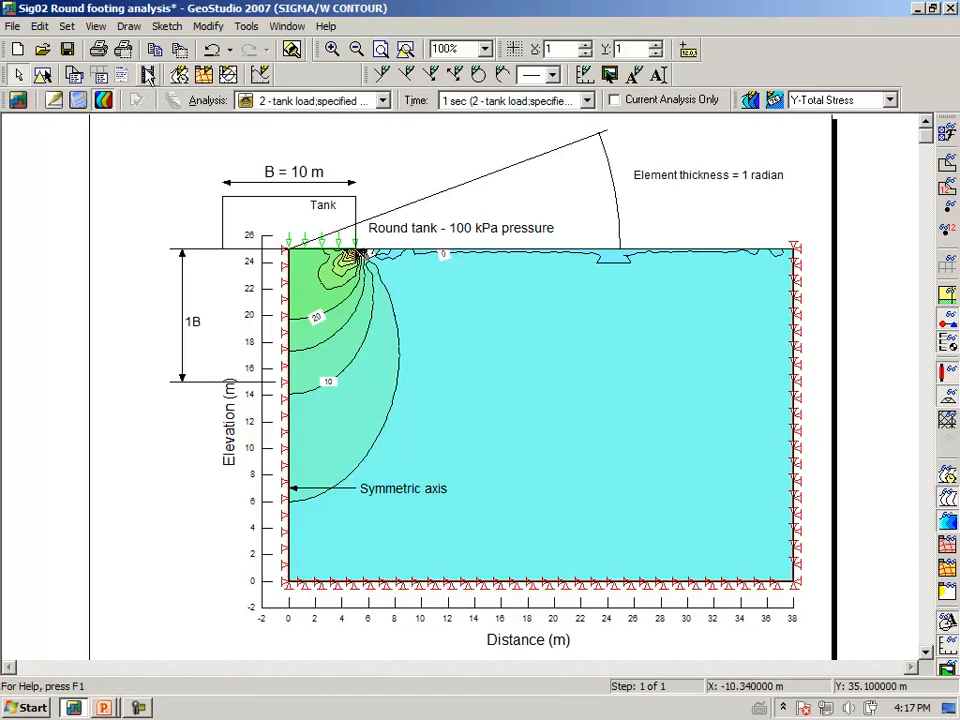
Step: Plot the Settlement graph for analysis 2, examine the Y-displacement curve beneath the tank, and close the graph window
left_click(130, 27)
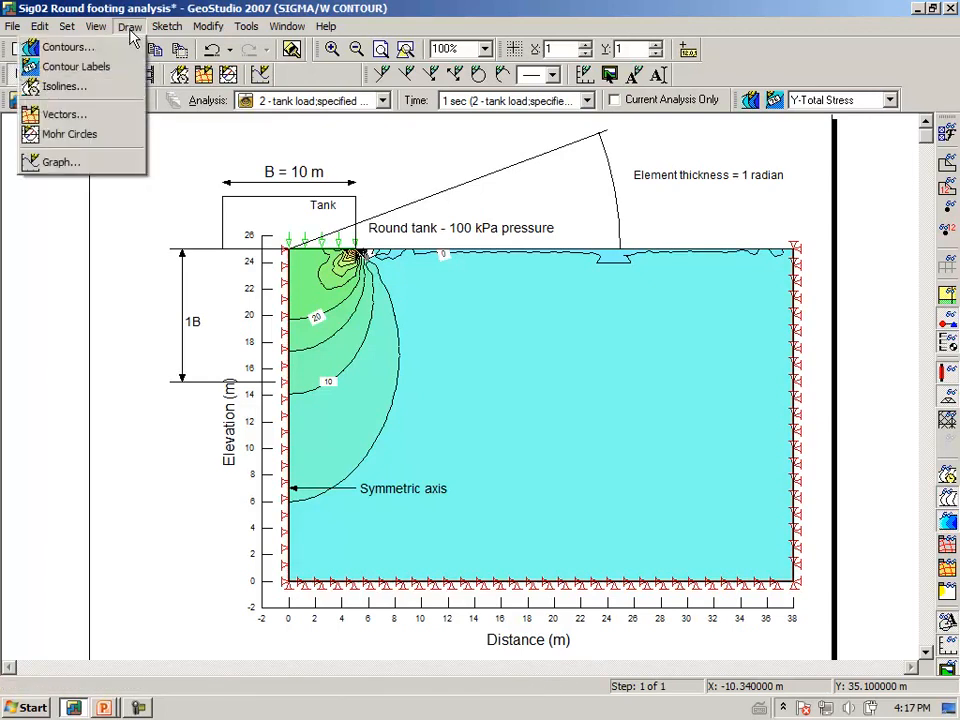
left_click(101, 165)
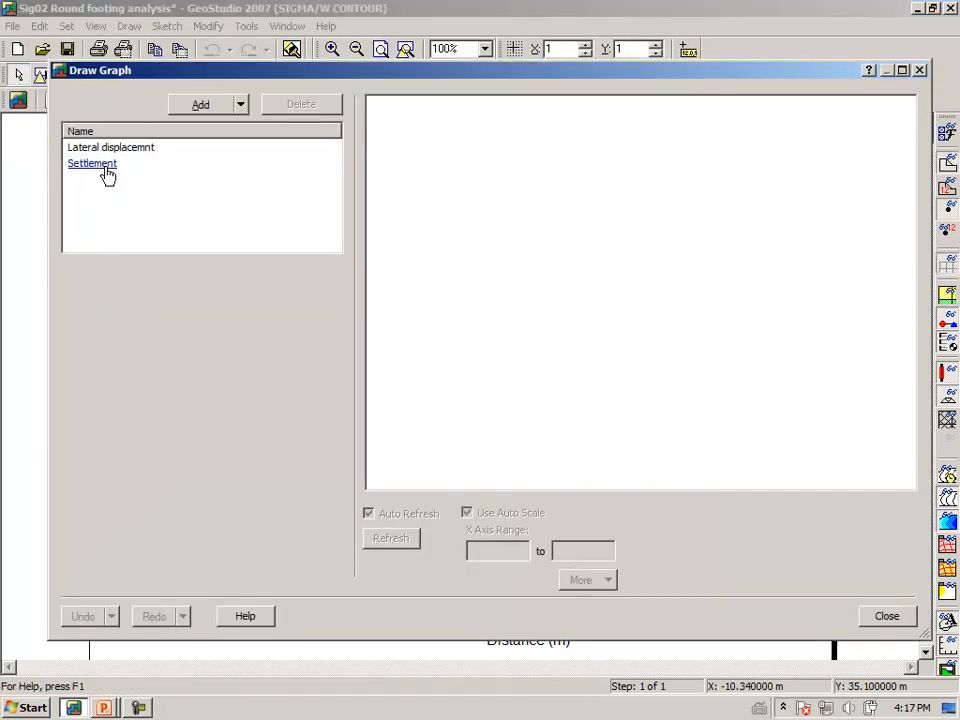
left_click(104, 168)
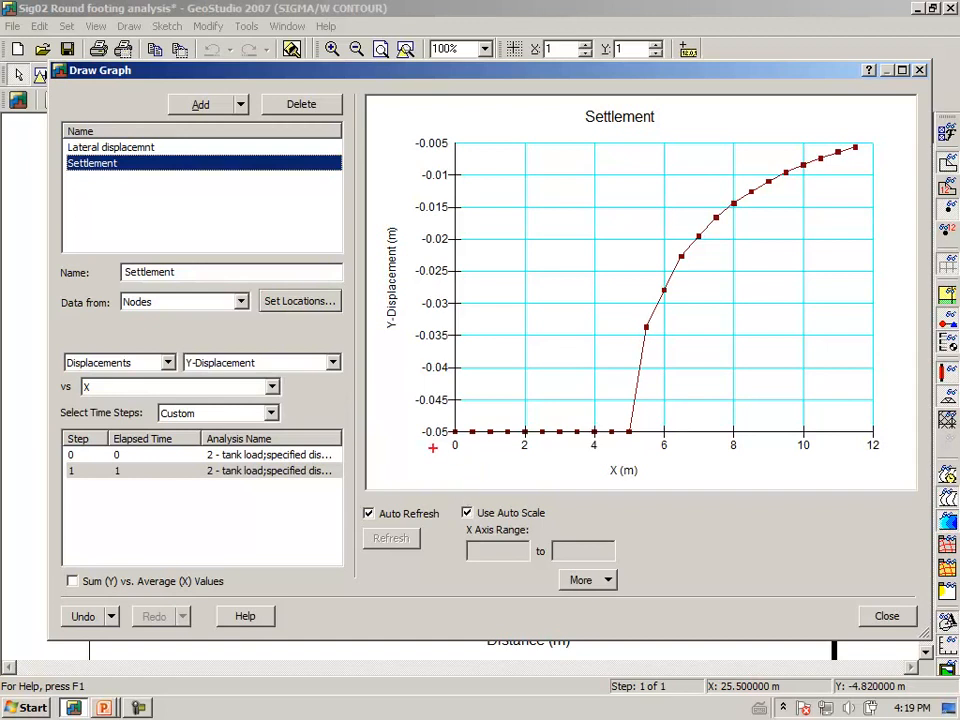
mouse_move(525, 441)
left_mouse_down()
mouse_move(595, 447)
mouse_move(553, 424)
mouse_move(489, 424)
left_mouse_up()
left_click_drag(428, 426, 431, 451)
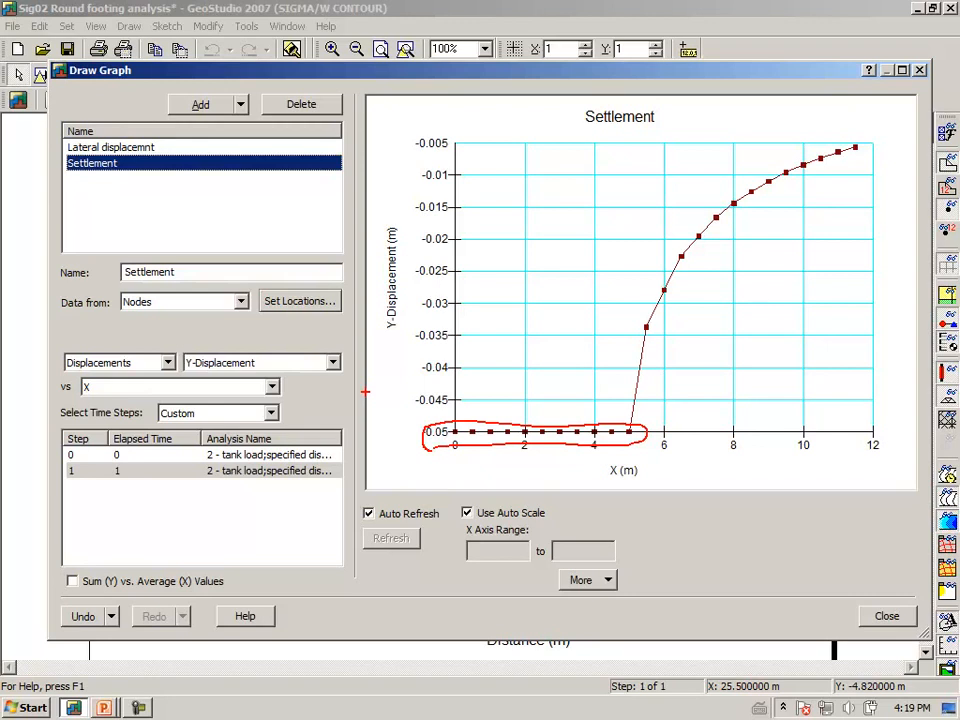
key("Escape")
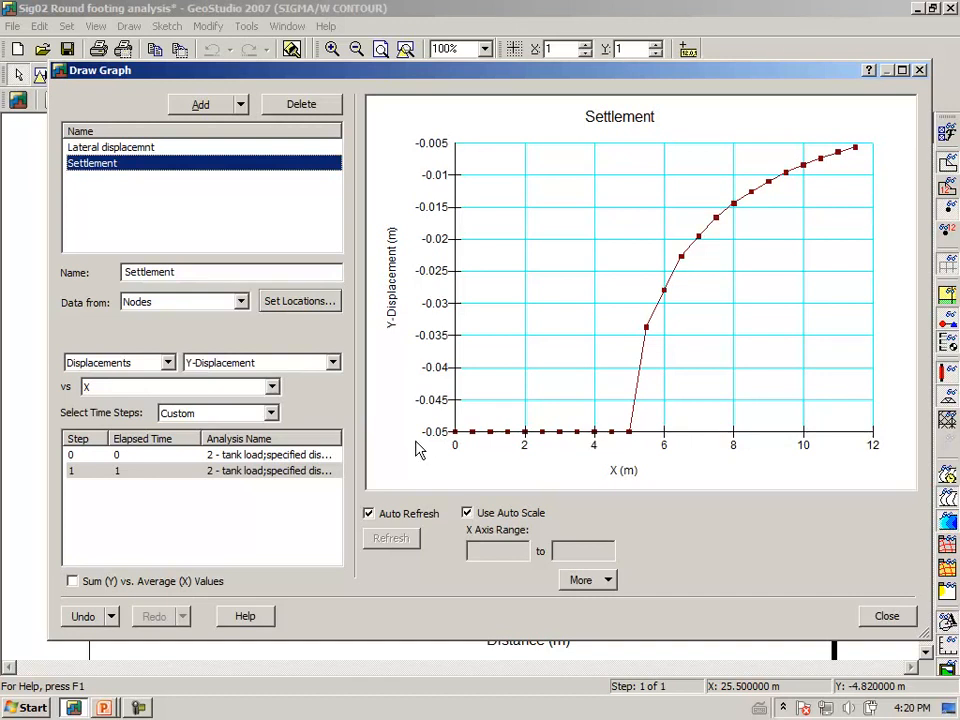
left_click(897, 617)
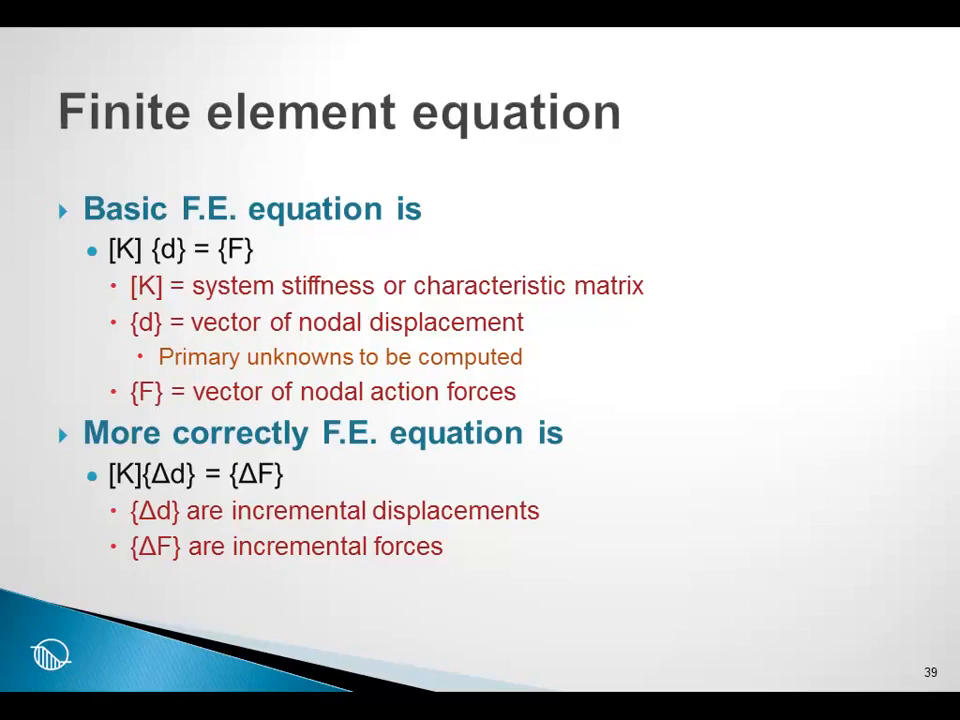
left_click(47, 684)
left_click(60, 535)
left_click_drag(95, 268, 247, 268)
mouse_move(681, 269)
left_mouse_down()
mouse_move(682, 292)
mouse_move(695, 290)
left_mouse_up()
left_click_drag(676, 271, 696, 267)
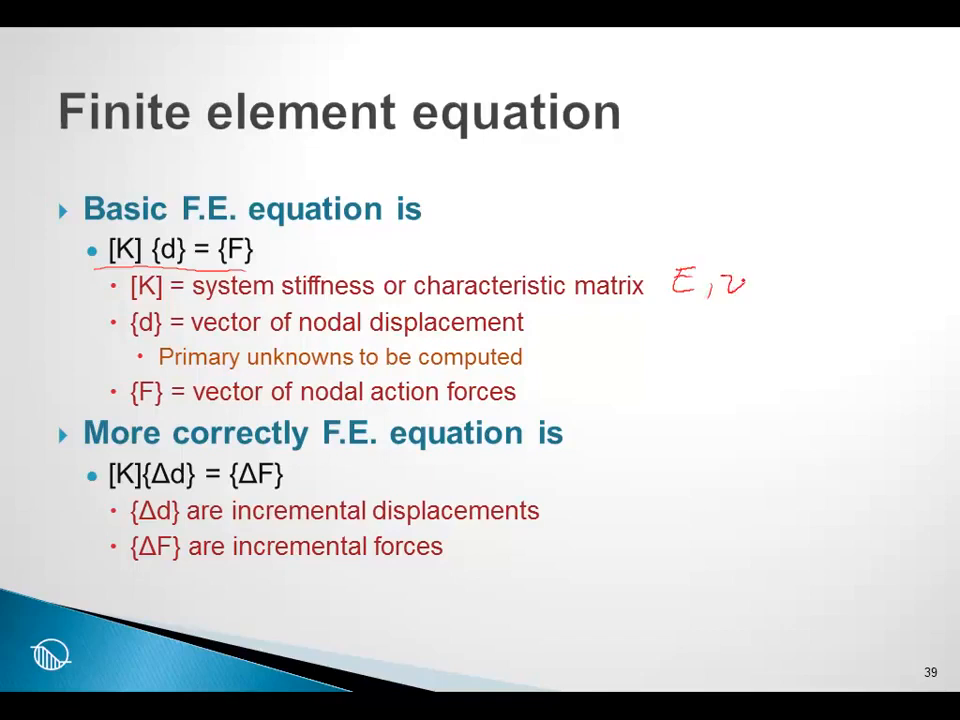
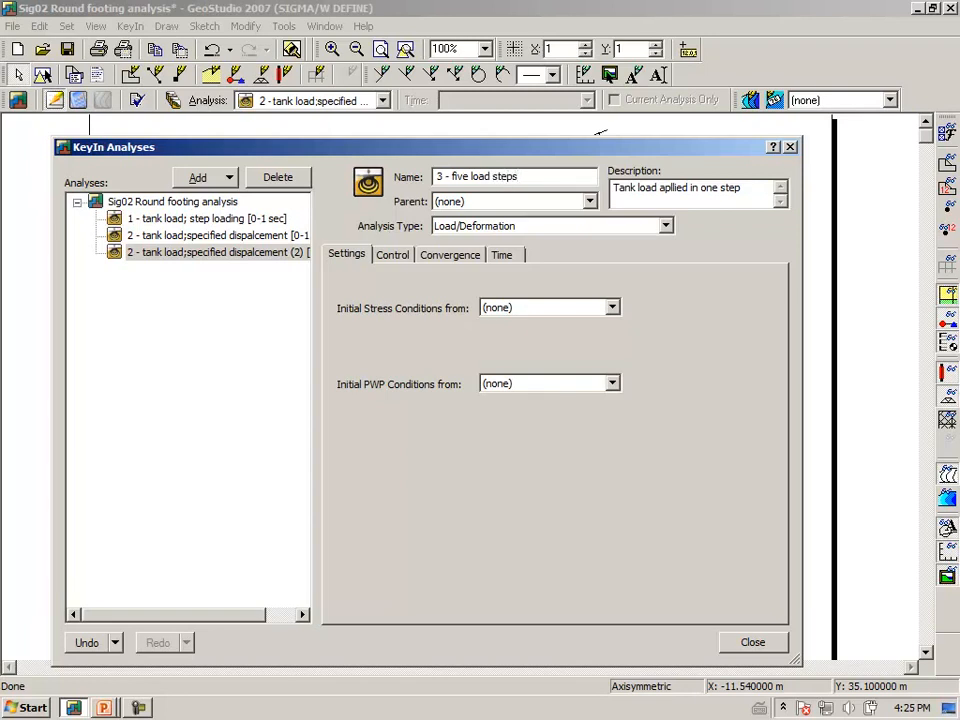
Step: Rename the cloned analysis as "3 - five load steps"
key("Tab")
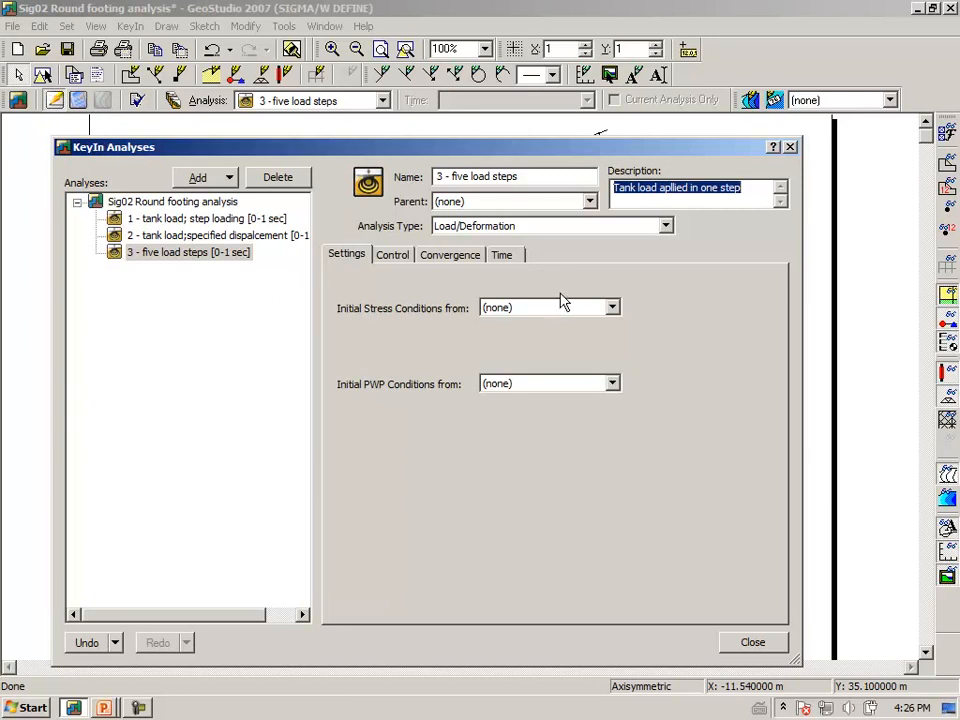
Step: Set the time duration of analysis "3 - five load steps" to 5 sec with 5 steps, and close the analyses dialog
left_click(515, 260)
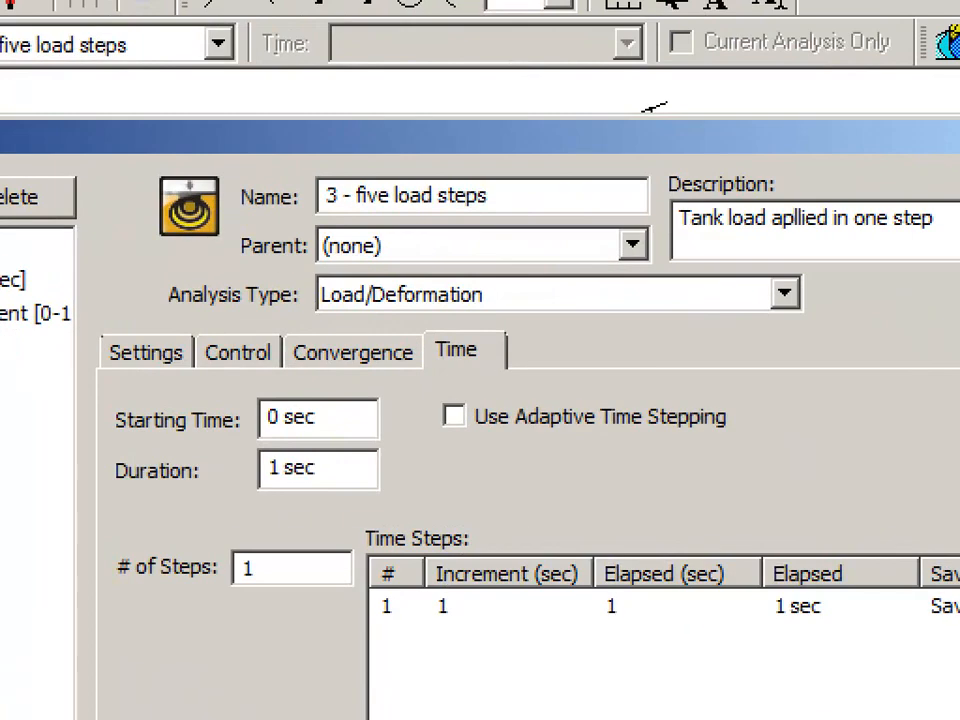
left_click(493, 365)
mouse_move(393, 369)
left_mouse_down()
mouse_move(490, 387)
mouse_move(514, 345)
mouse_move(469, 320)
mouse_move(436, 322)
mouse_move(410, 378)
left_mouse_up()
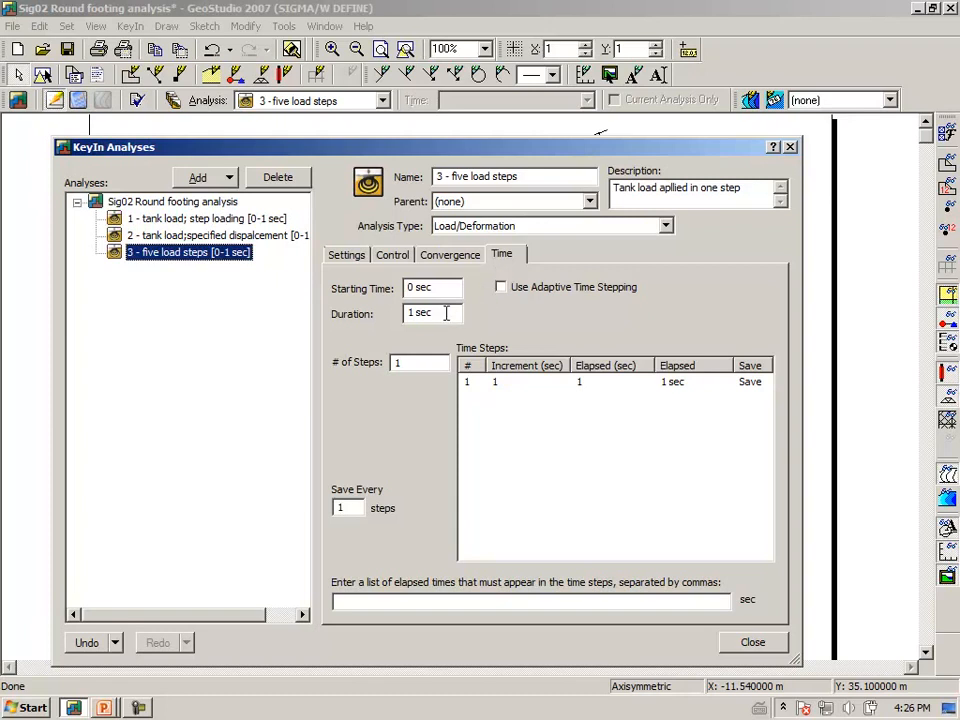
left_click_drag(446, 313, 381, 321)
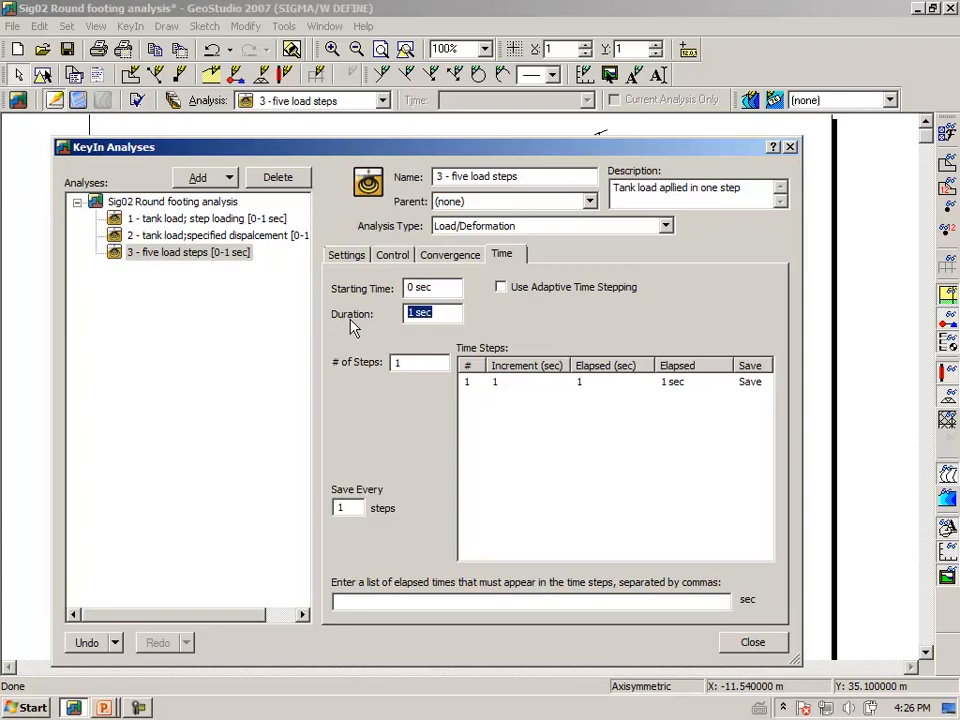
type("5")
key("Tab")
type("5")
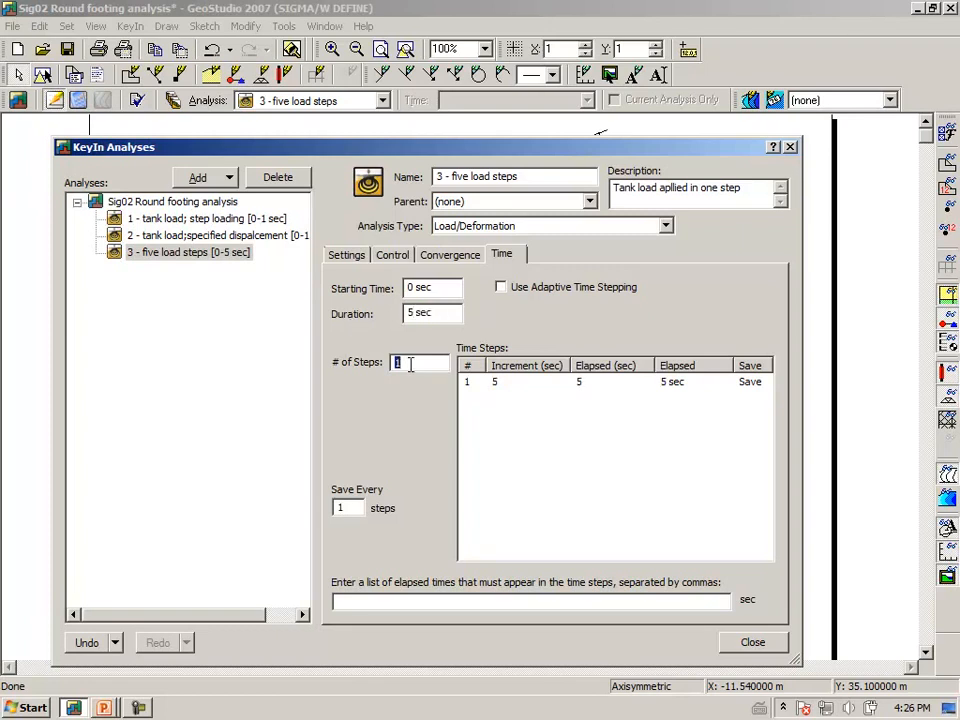
key("Tab")
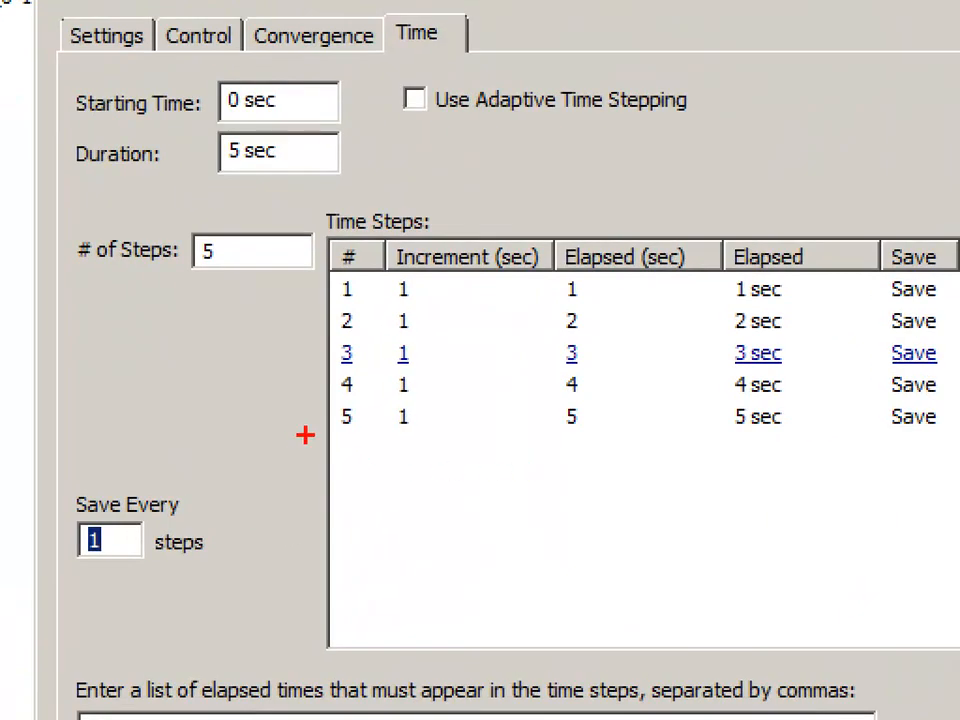
mouse_move(302, 438)
left_mouse_down()
mouse_move(358, 439)
mouse_move(386, 371)
mouse_move(380, 286)
mouse_move(318, 292)
mouse_move(316, 437)
left_mouse_up()
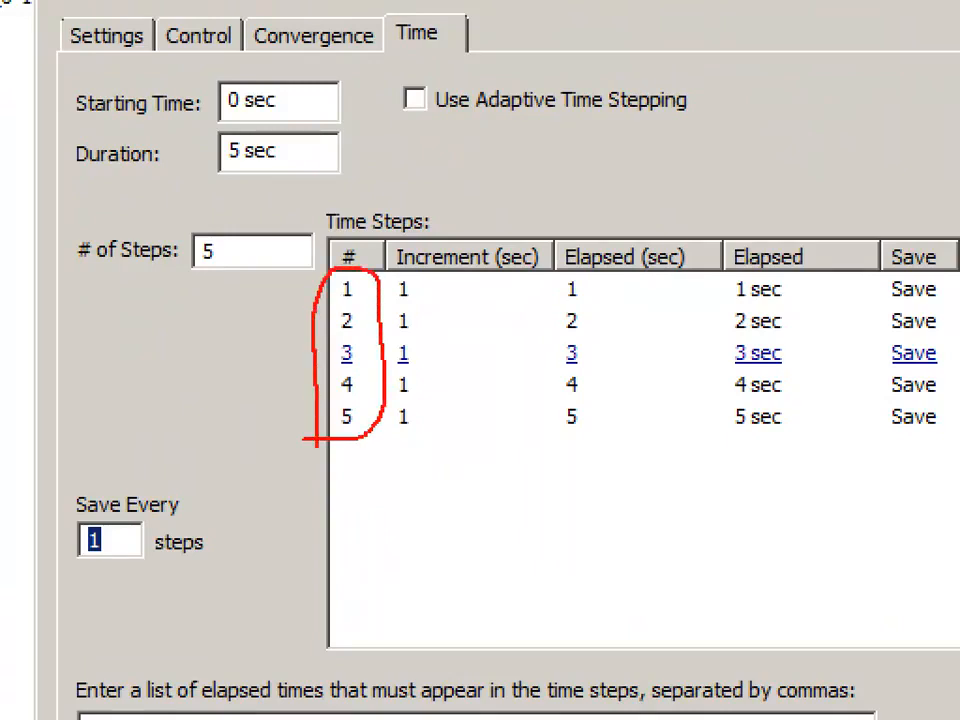
key("Escape")
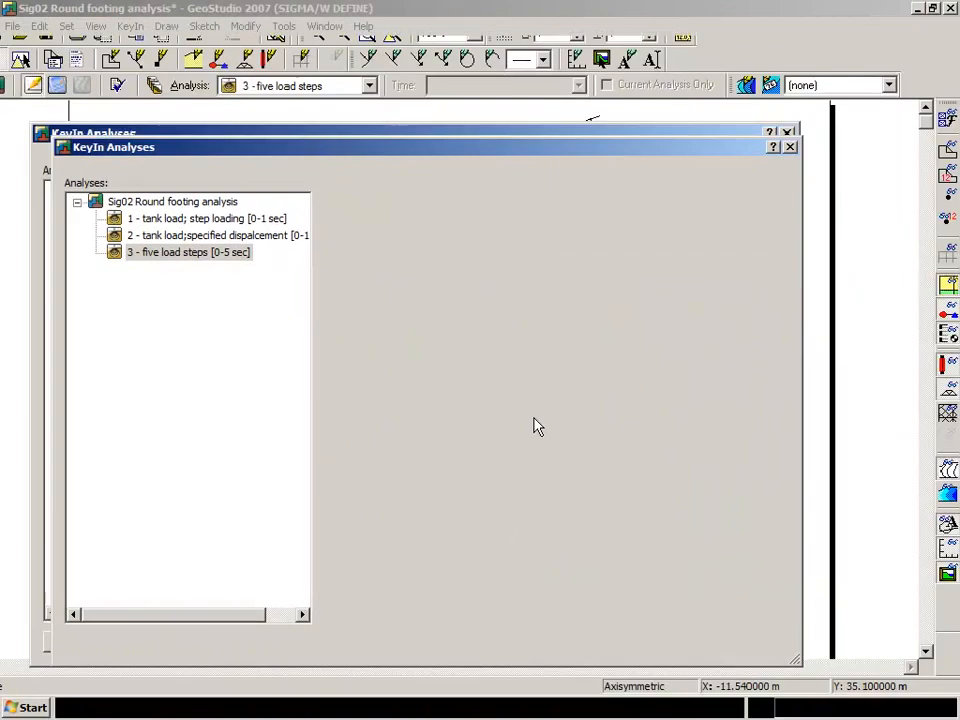
left_click(751, 653)
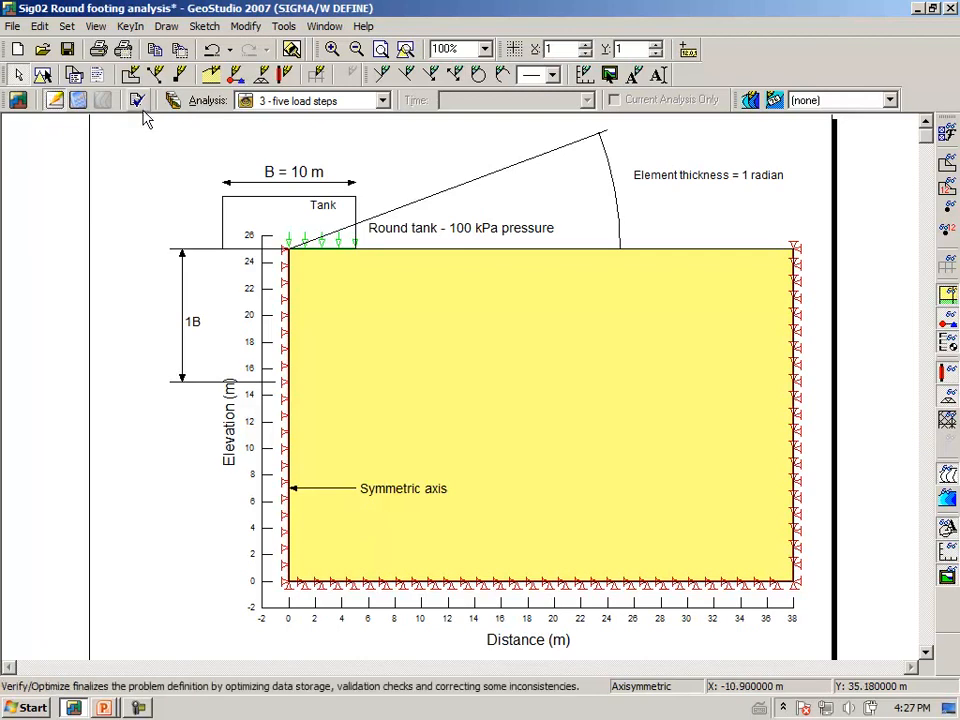
Step: Clone the "Specified displacment" stress/strain boundary condition and rename the copy "Incremental displacement"
left_click(165, 27)
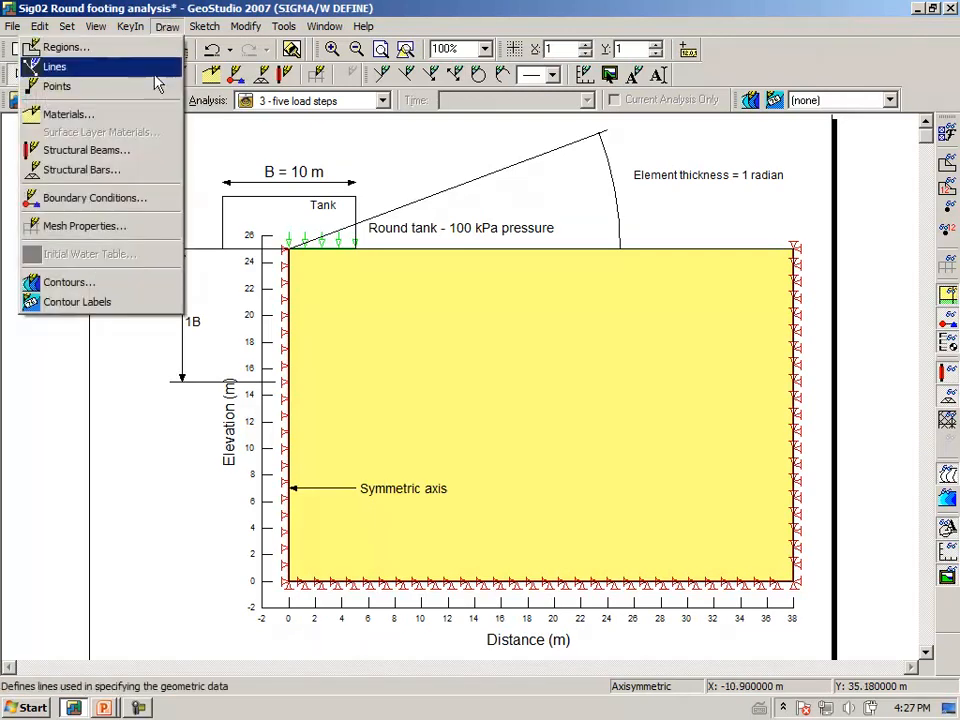
left_click(157, 200)
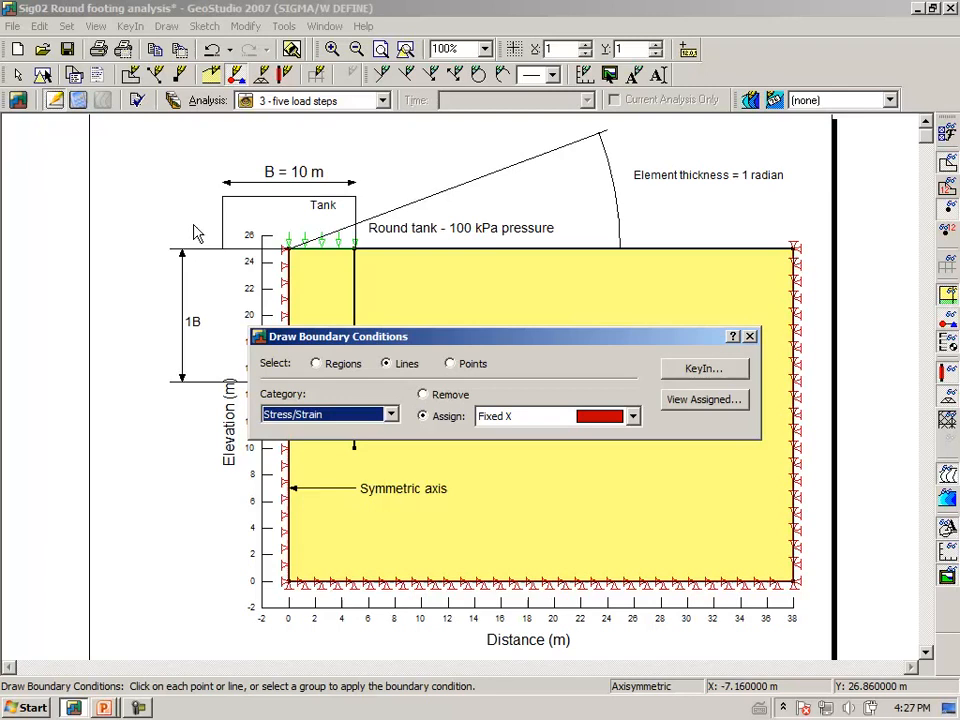
left_click(684, 370)
left_click(573, 384)
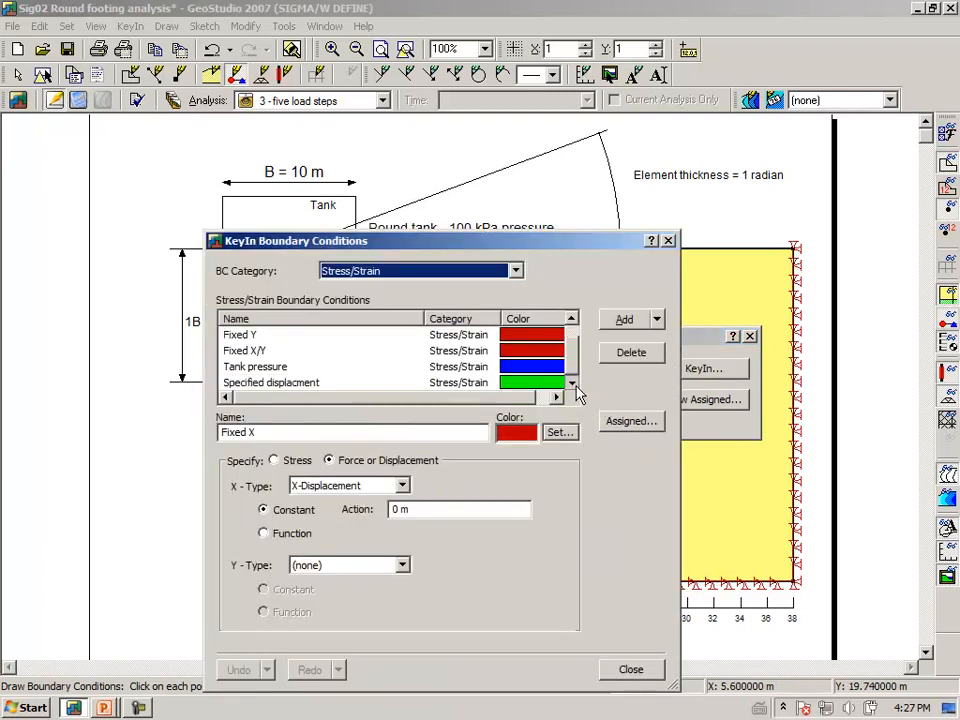
left_click(258, 386)
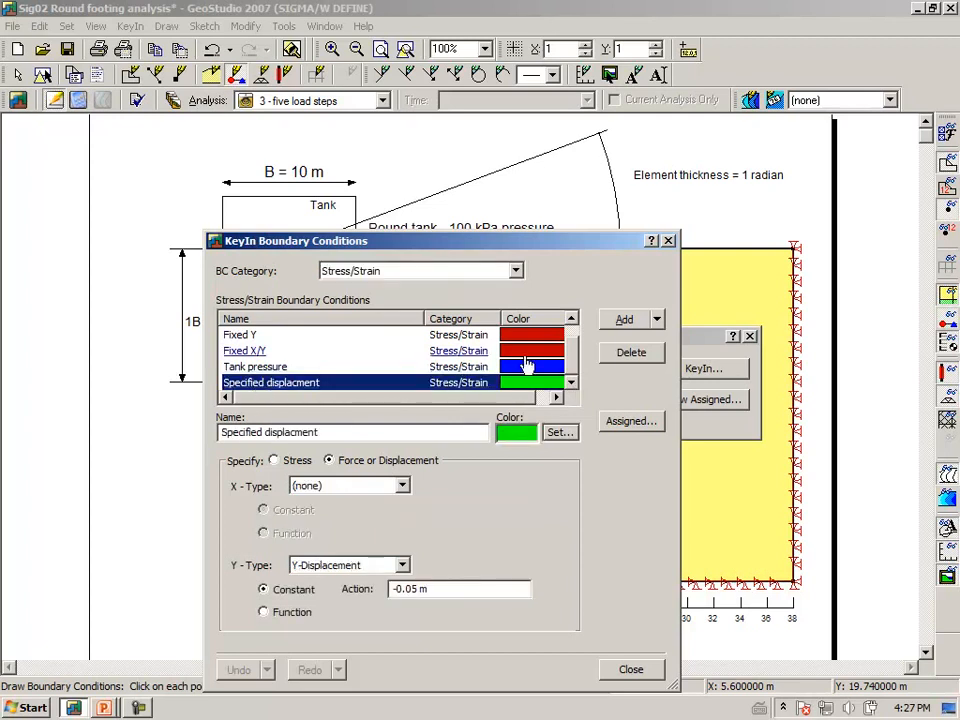
left_click(658, 320)
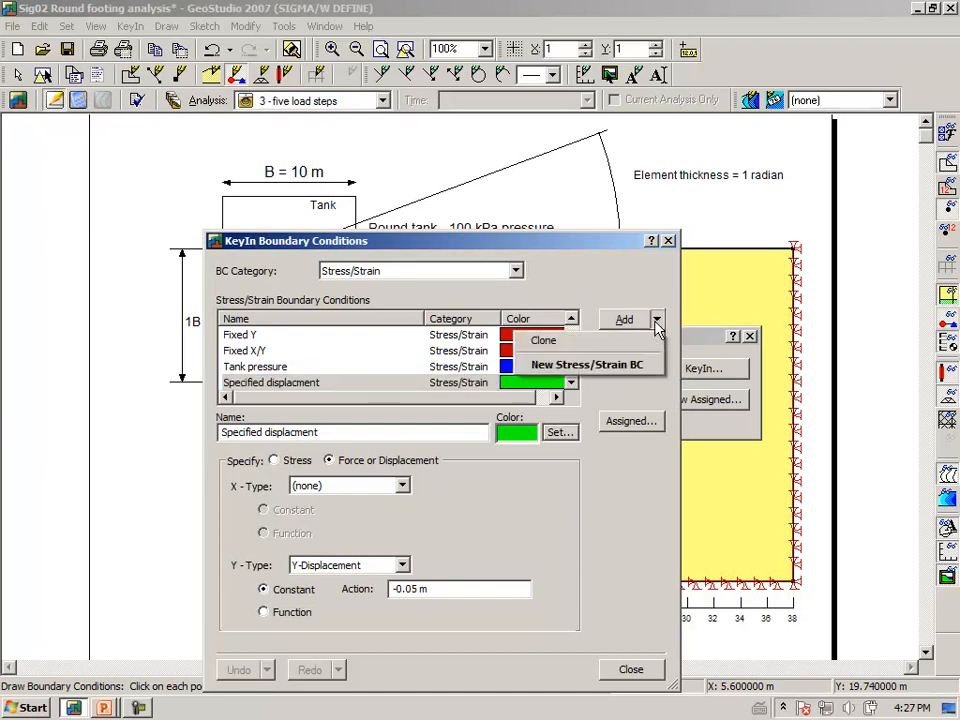
left_click(609, 343)
left_click(358, 432)
key("BackSpace")
key("BackSpace")
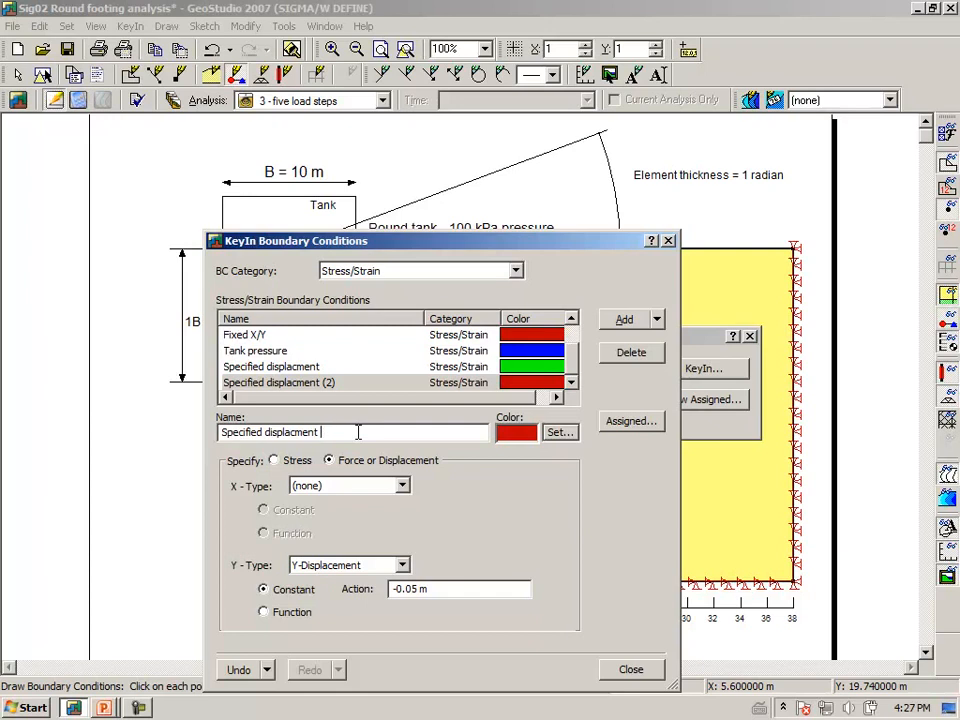
key("BackSpace")
key("BackSpace")
key("BackSpace")
key("BackSpace")
key("BackSpace")
key("BackSpace")
key("BackSpace")
key("BackSpace")
key("BackSpace")
key("BackSpace")
key("BackSpace")
key("BackSpace")
key("BackSpace")
key("BackSpace")
key("BackSpace")
key("BackSpace")
key("BackSpace")
key("BackSpace")
key("BackSpace")
key("BackSpace")
type("Incremental")
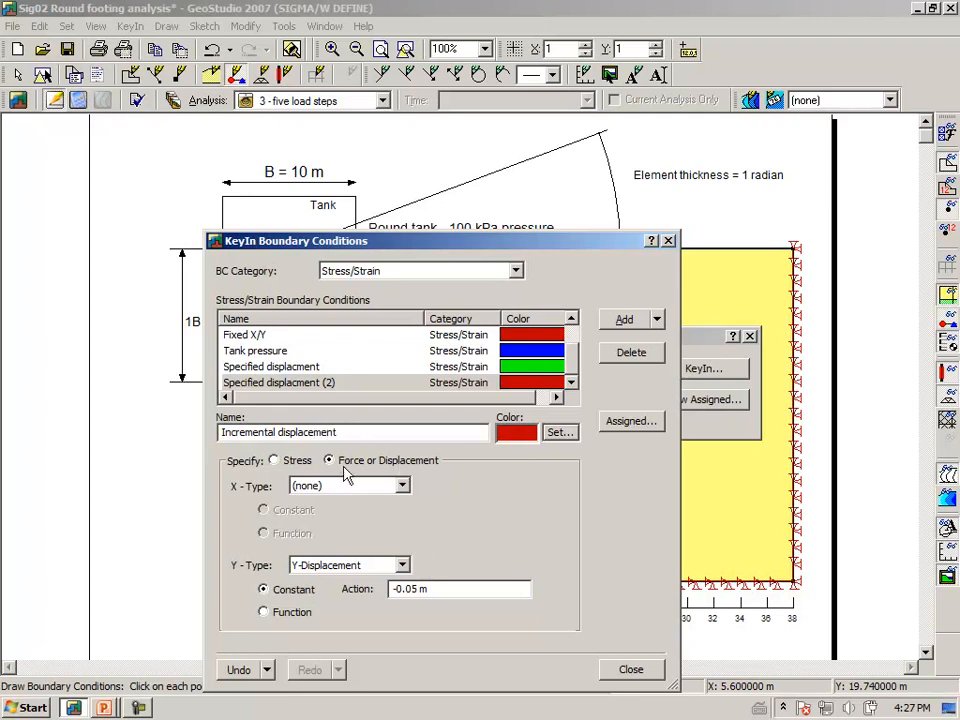
Step: Set the Incremental displacement condition's constant Y-displacement to -0.01 m and its color to orange, and close the boundary condition definitions
left_click(411, 591)
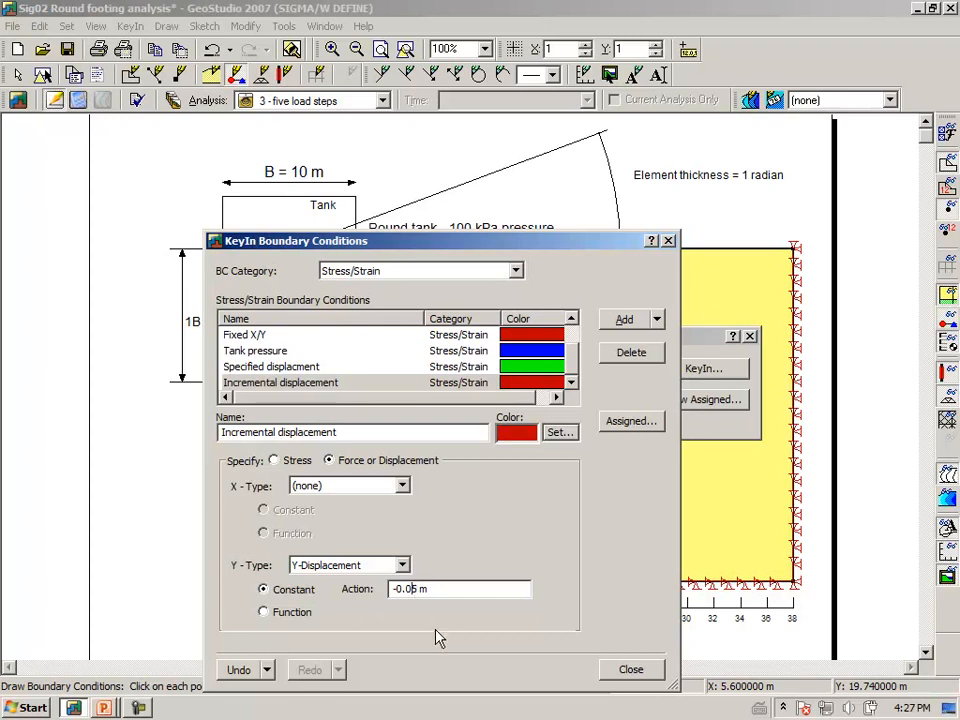
type("1")
left_click(559, 434)
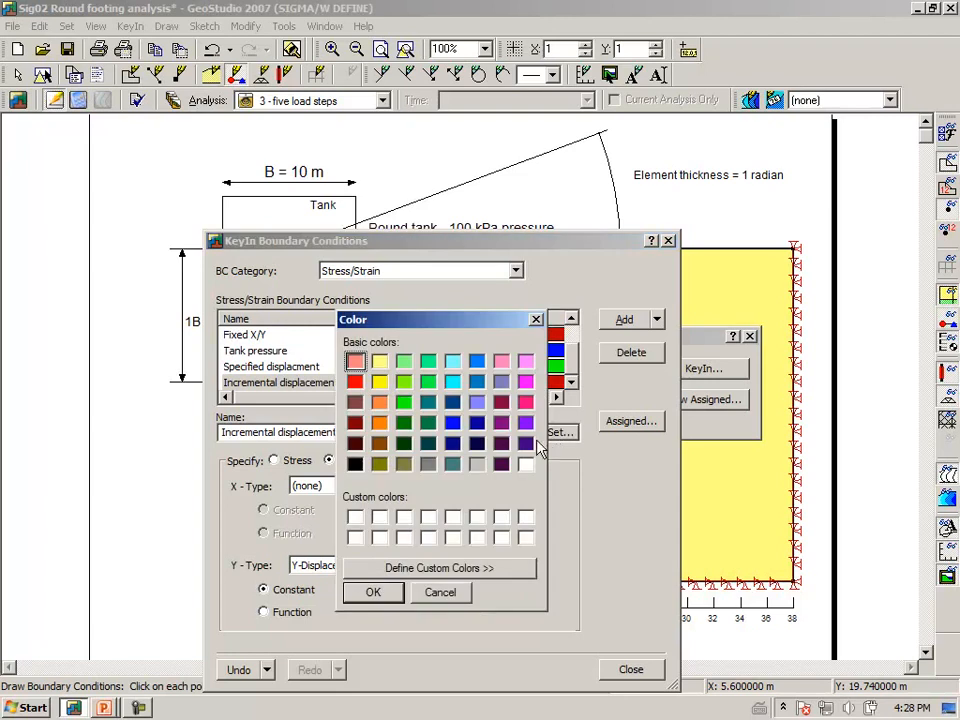
left_click(380, 424)
left_click(380, 601)
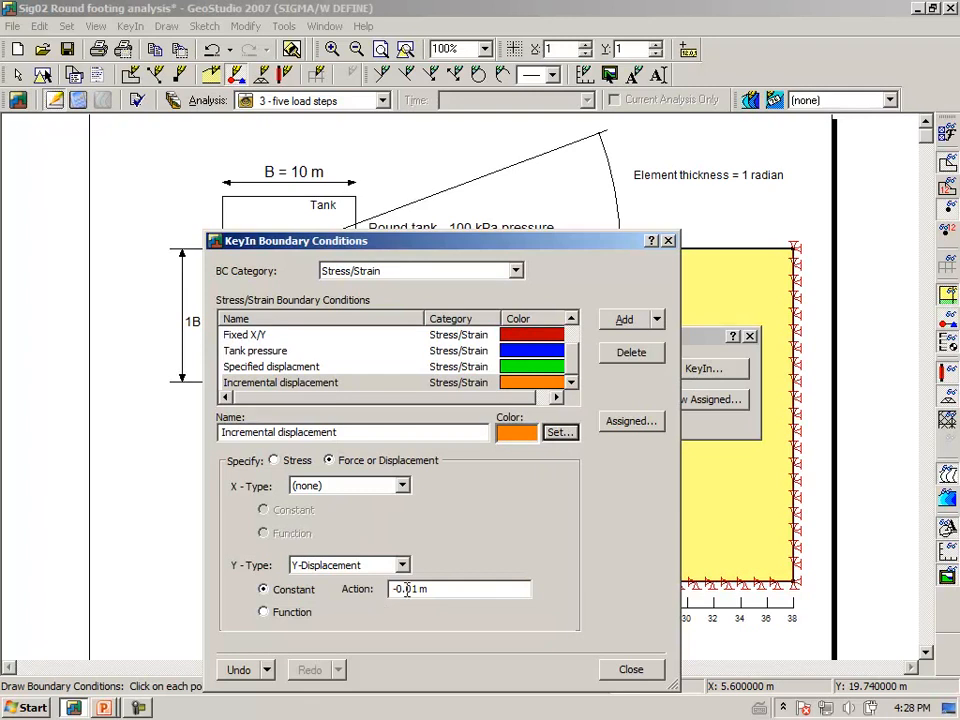
left_click(630, 670)
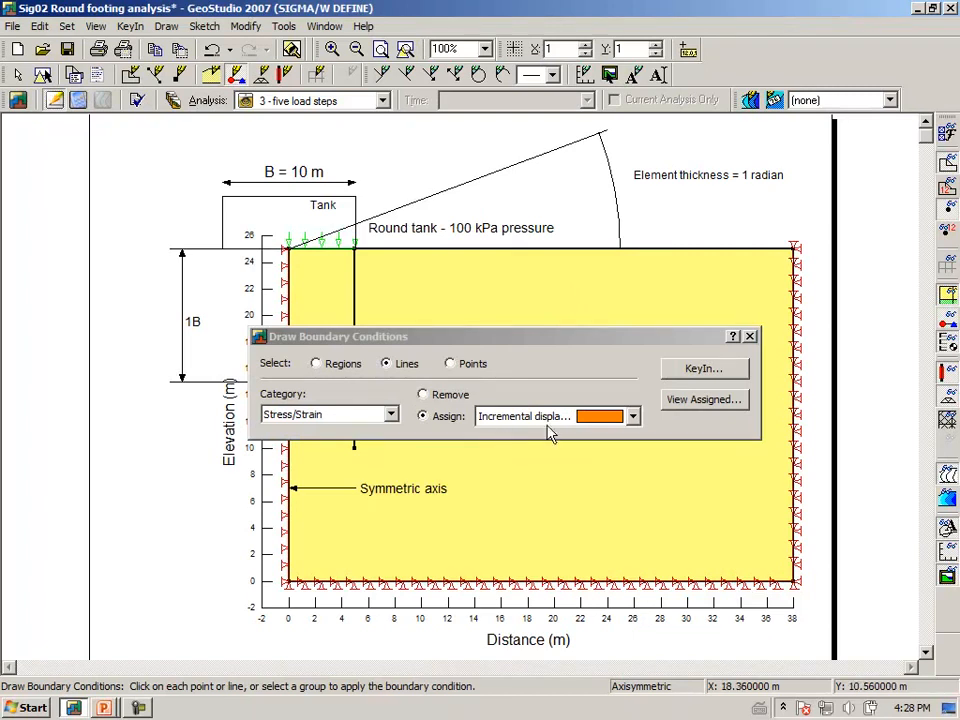
Step: Assign the Incremental displacement boundary condition to the ground surface line beneath the tank and finish drawing boundary conditions
left_click(325, 256)
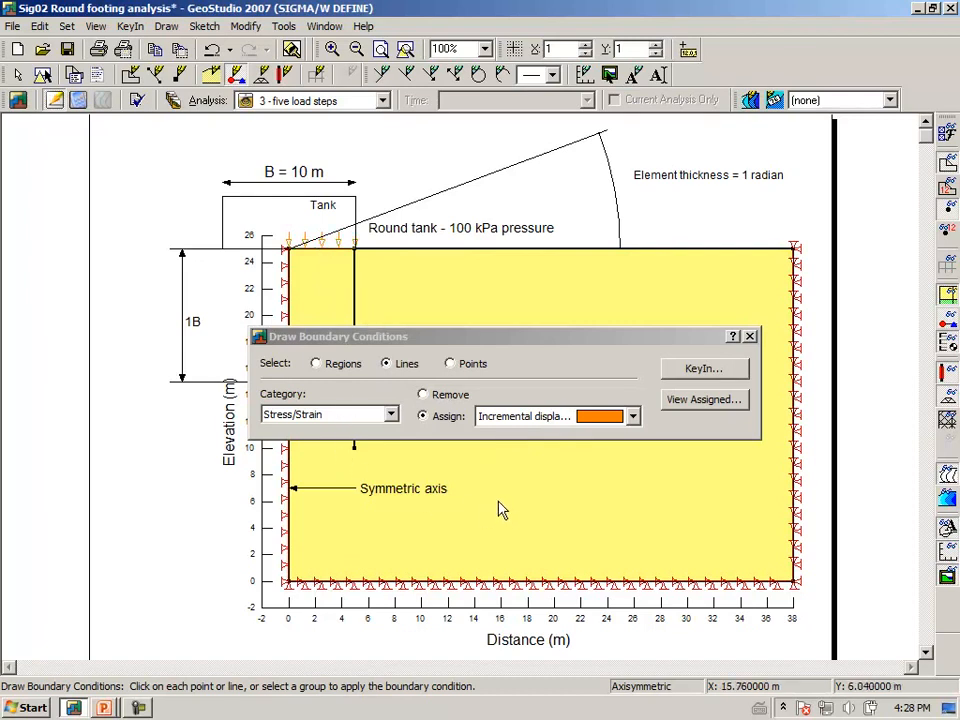
left_click(750, 337)
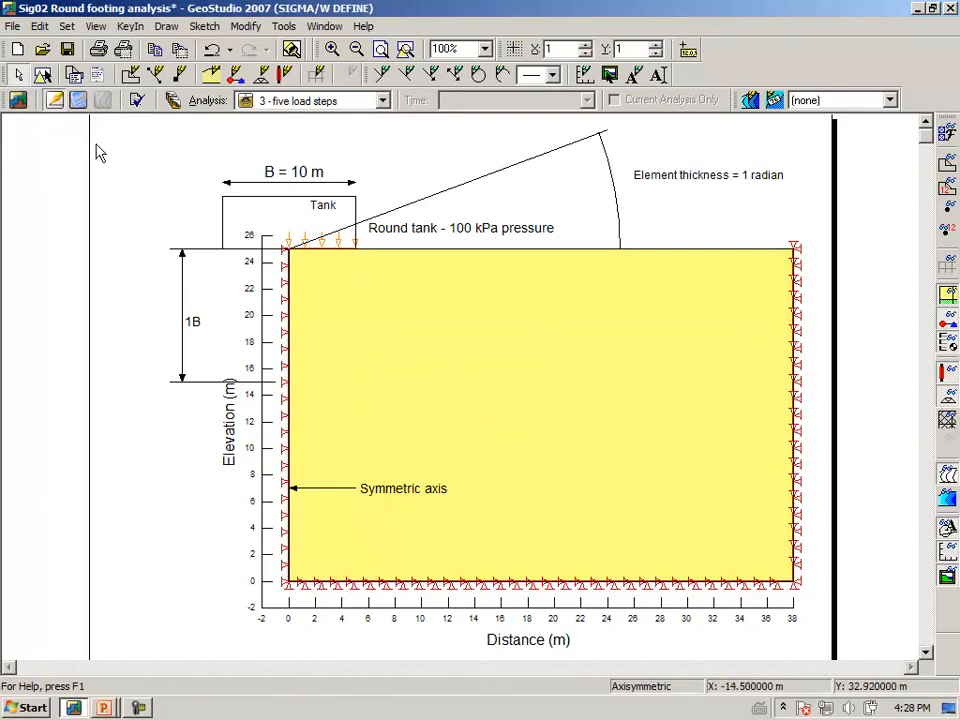
Step: Start solving with the current changes saved, and turn off the option to close SOLVE after each analysis
left_click(78, 101)
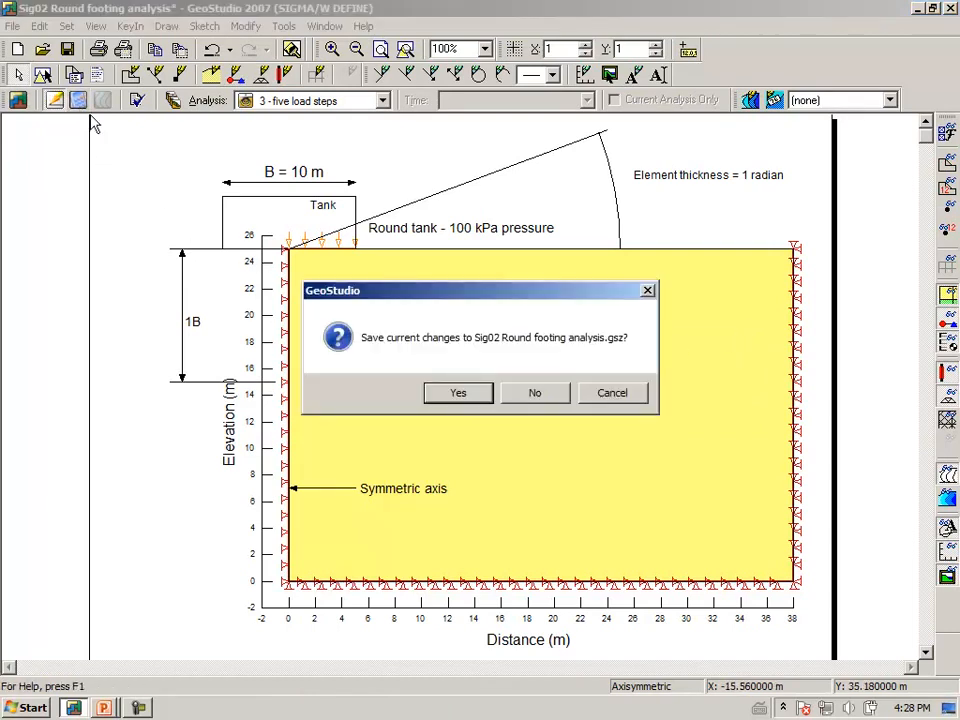
left_click(458, 394)
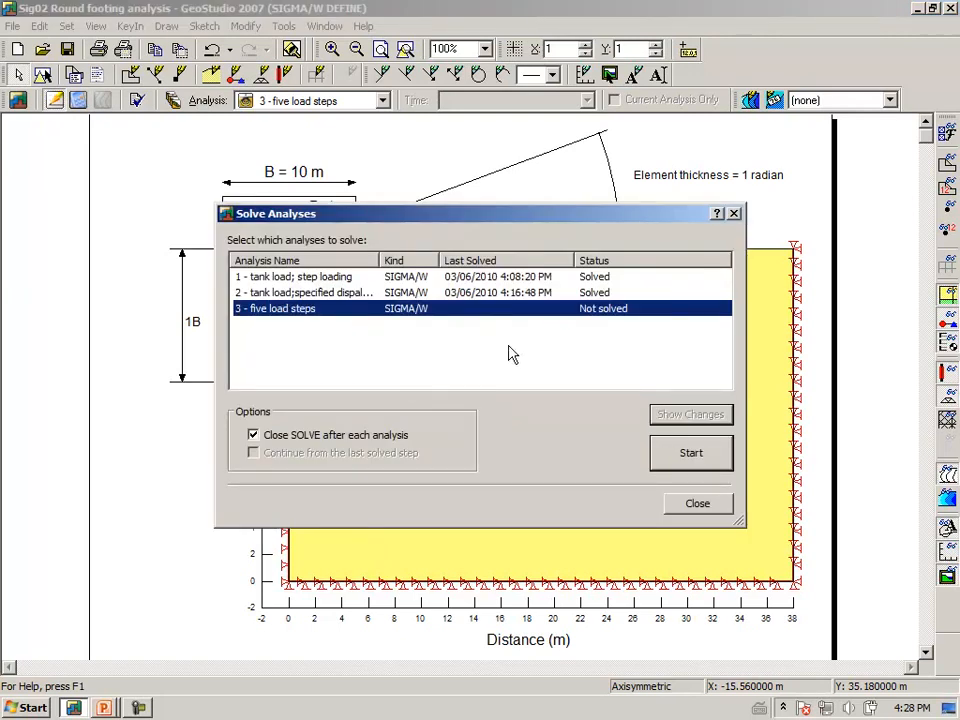
left_click(266, 444)
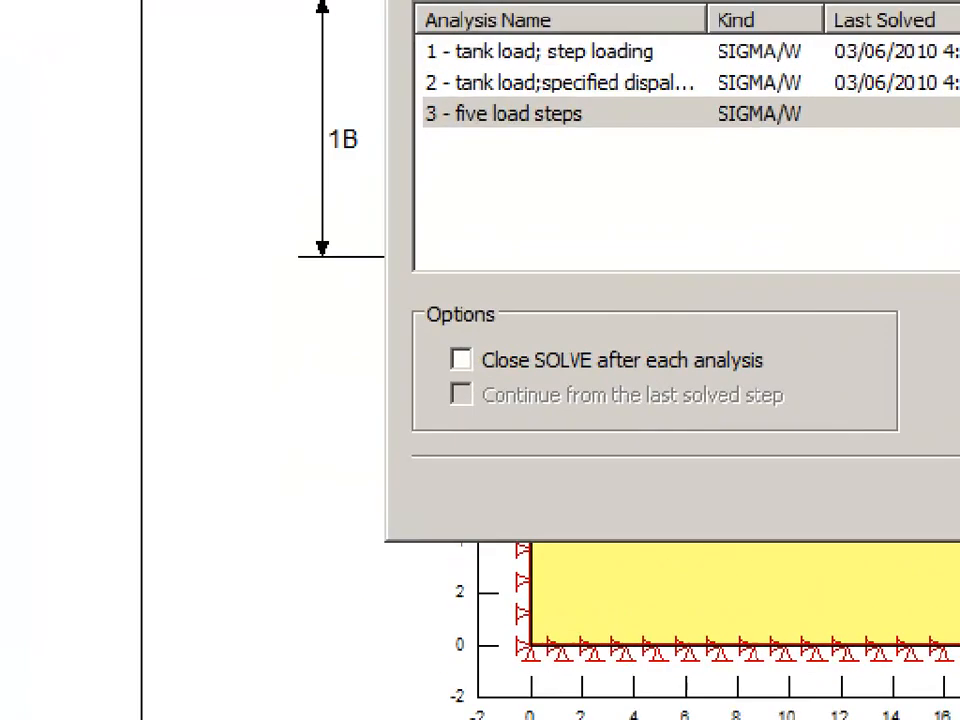
left_click_drag(235, 449, 262, 441)
mouse_move(441, 373)
left_mouse_down()
mouse_move(713, 380)
mouse_move(764, 342)
mouse_move(465, 322)
mouse_move(396, 334)
mouse_move(383, 392)
left_mouse_up()
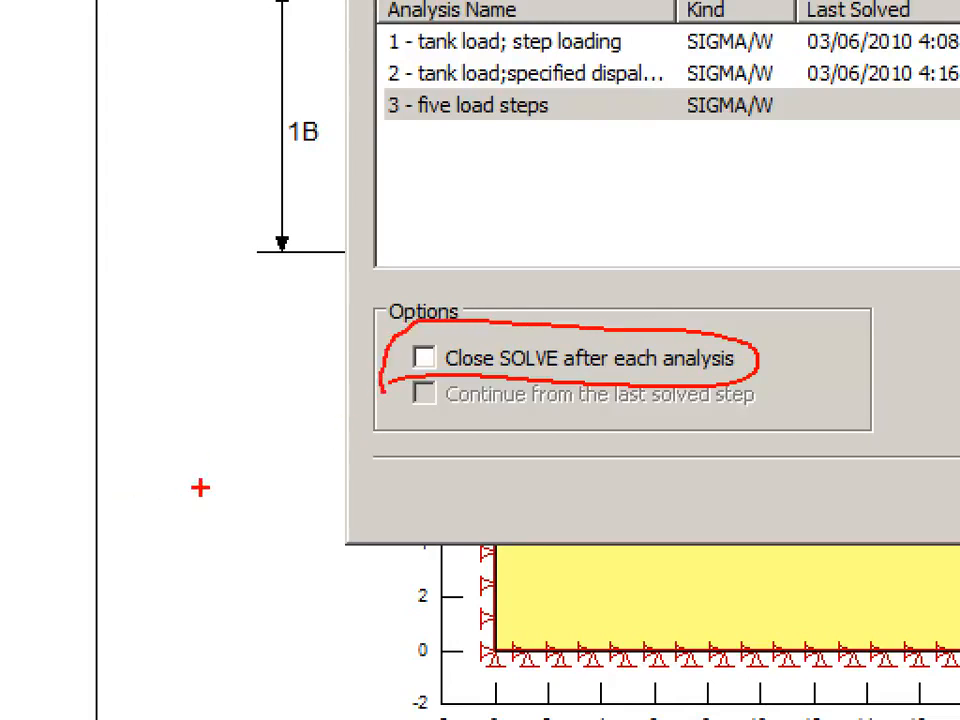
key("Escape")
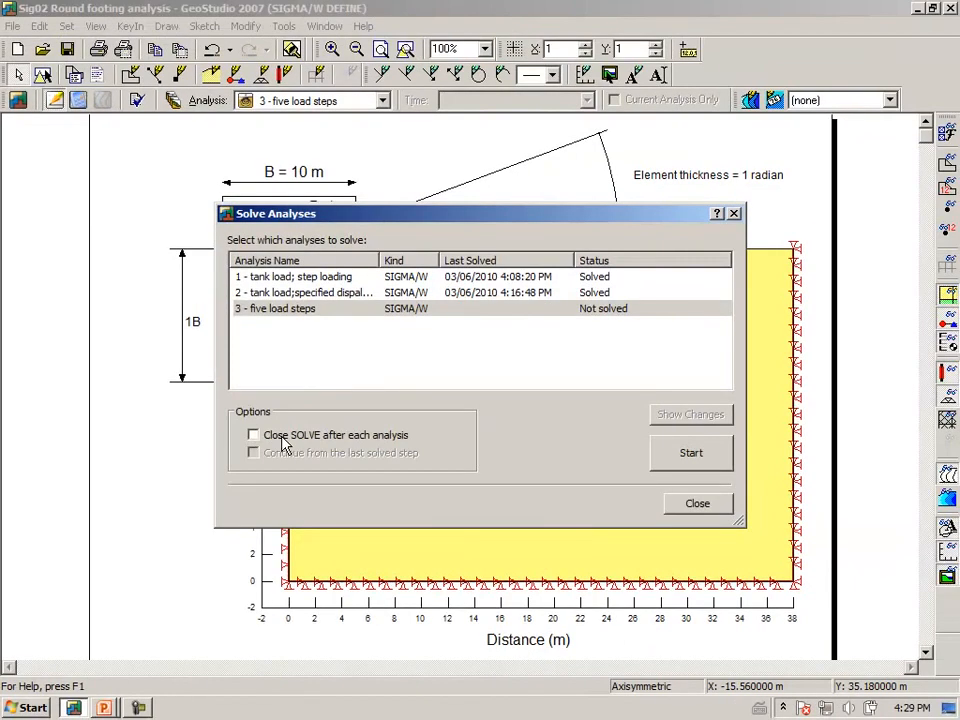
Step: Solve analysis "3 - five load steps", review the displacement norm of each load step, and close the solver windows
left_click(697, 464)
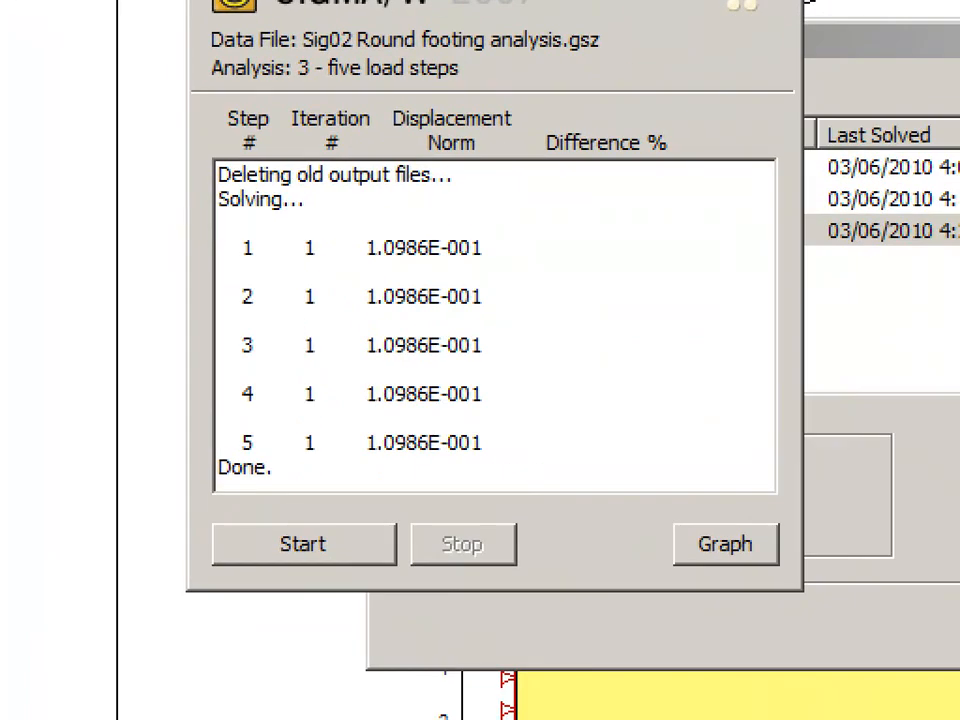
left_click_drag(235, 272, 260, 269)
left_click_drag(235, 313, 265, 313)
left_click_drag(237, 376, 255, 372)
left_click_drag(238, 420, 270, 458)
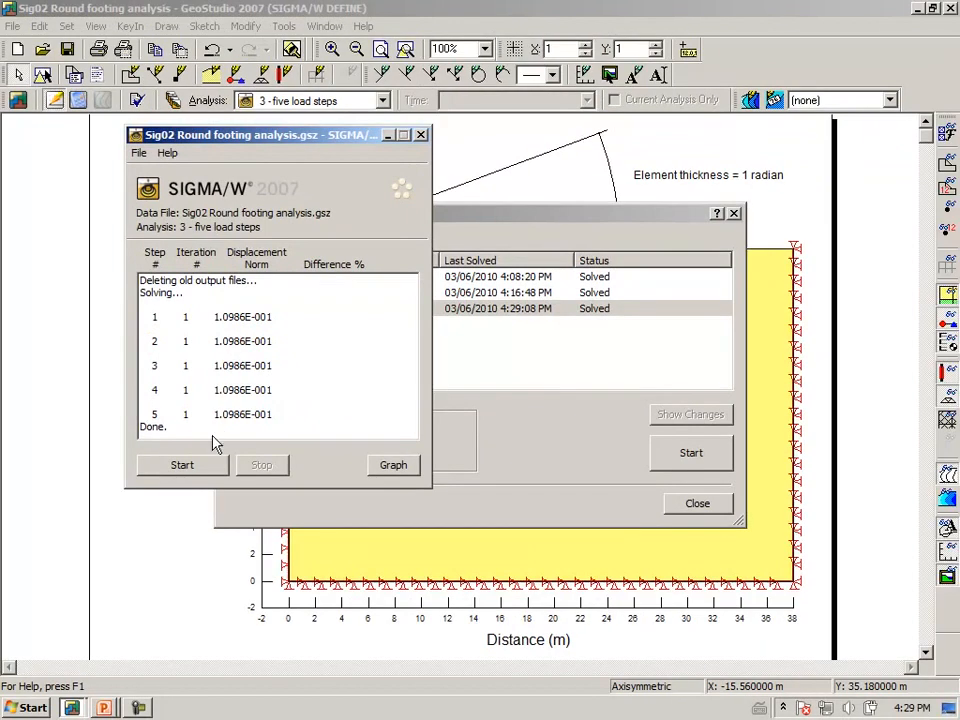
left_click(421, 135)
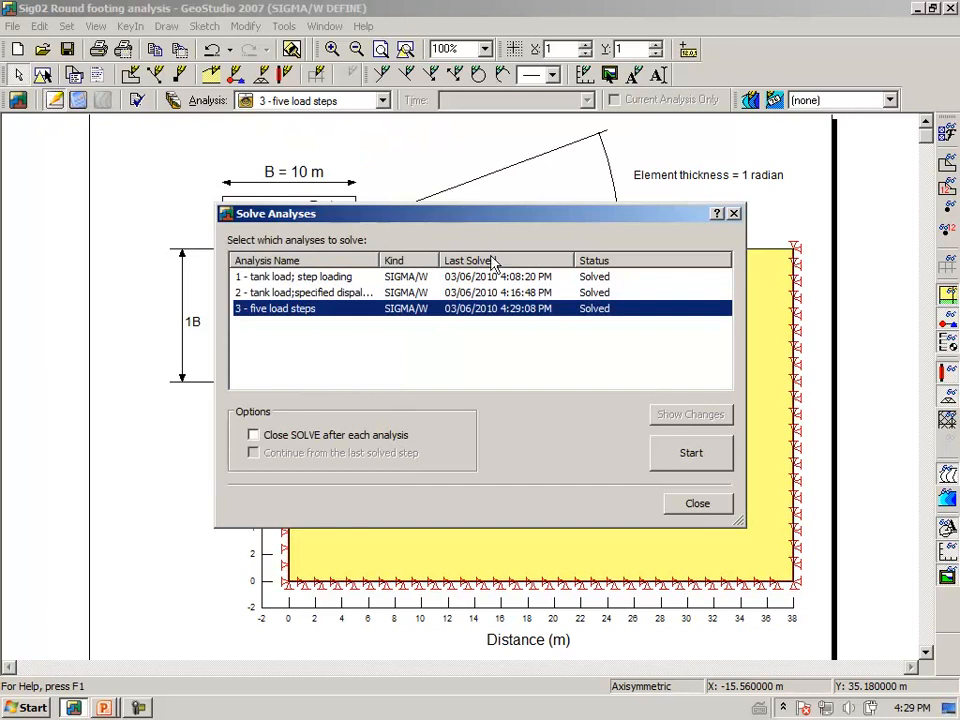
left_click(697, 505)
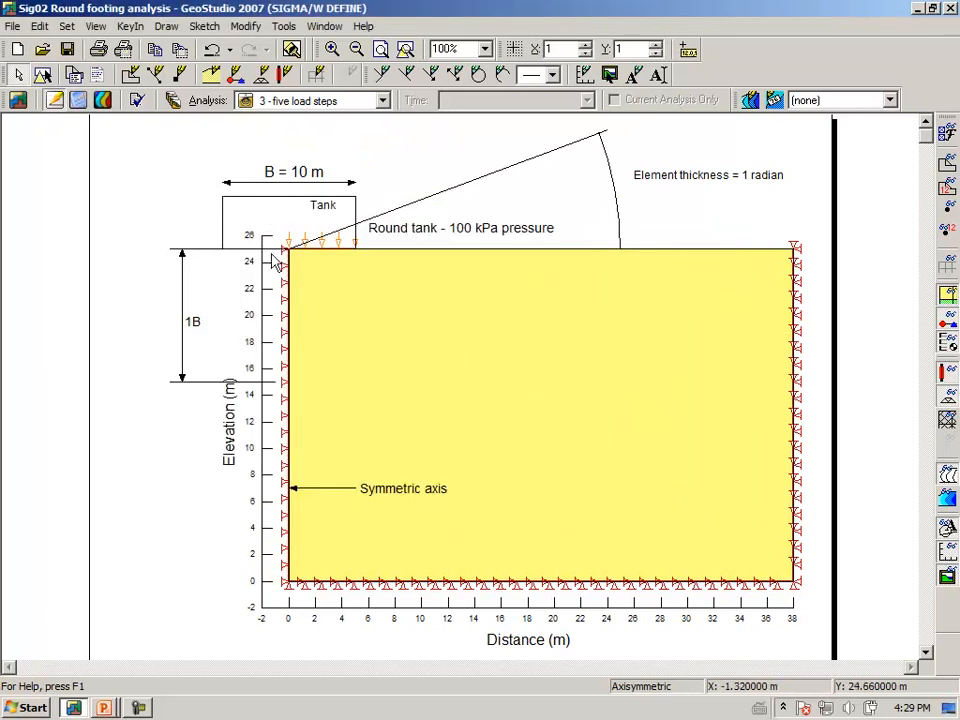
Step: Switch to the contour results of the five-load-step analysis and display the saved Settlement graph
left_click(104, 101)
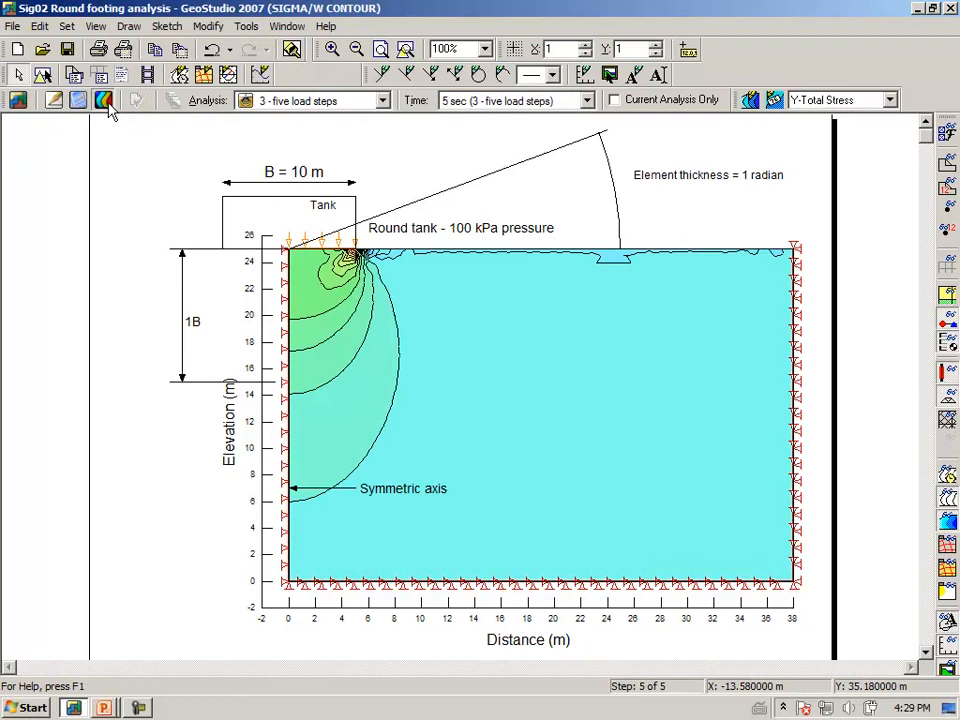
left_click(130, 27)
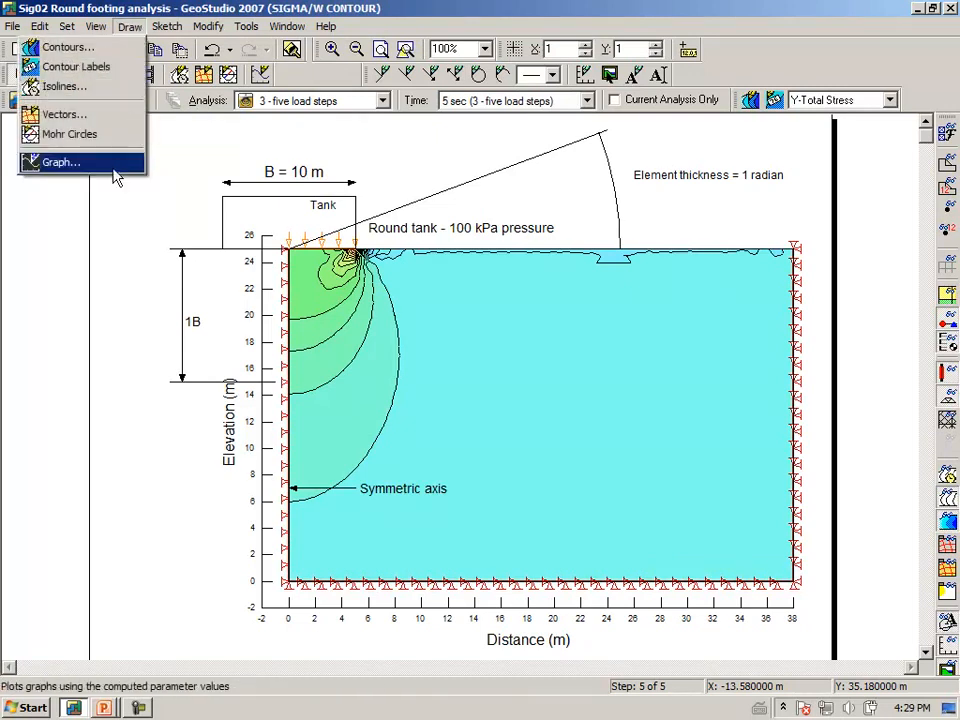
left_click(62, 162)
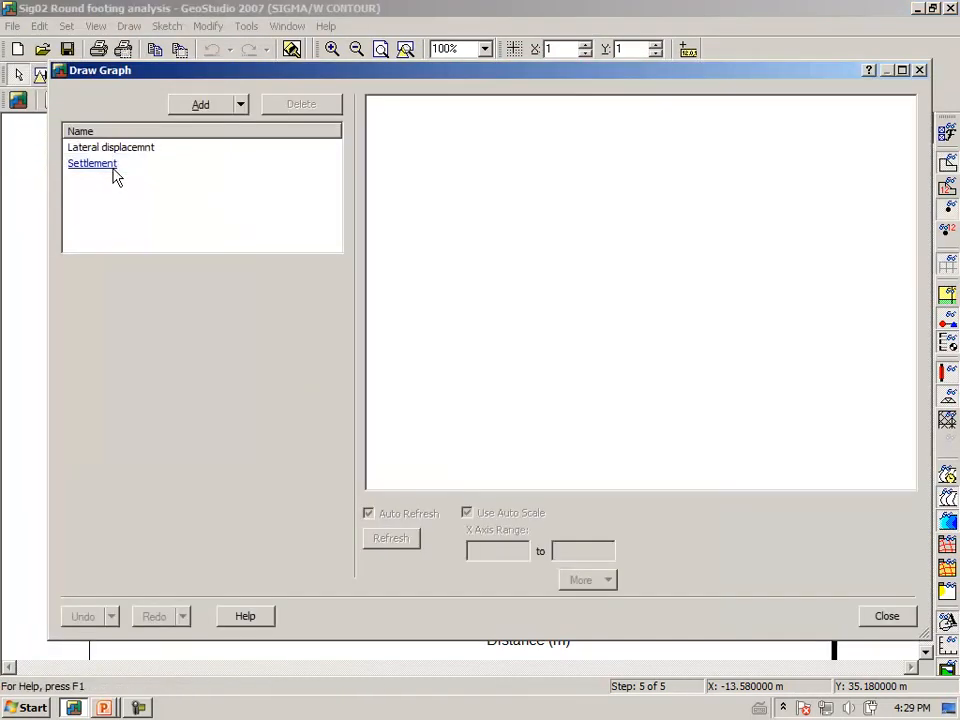
left_click(105, 164)
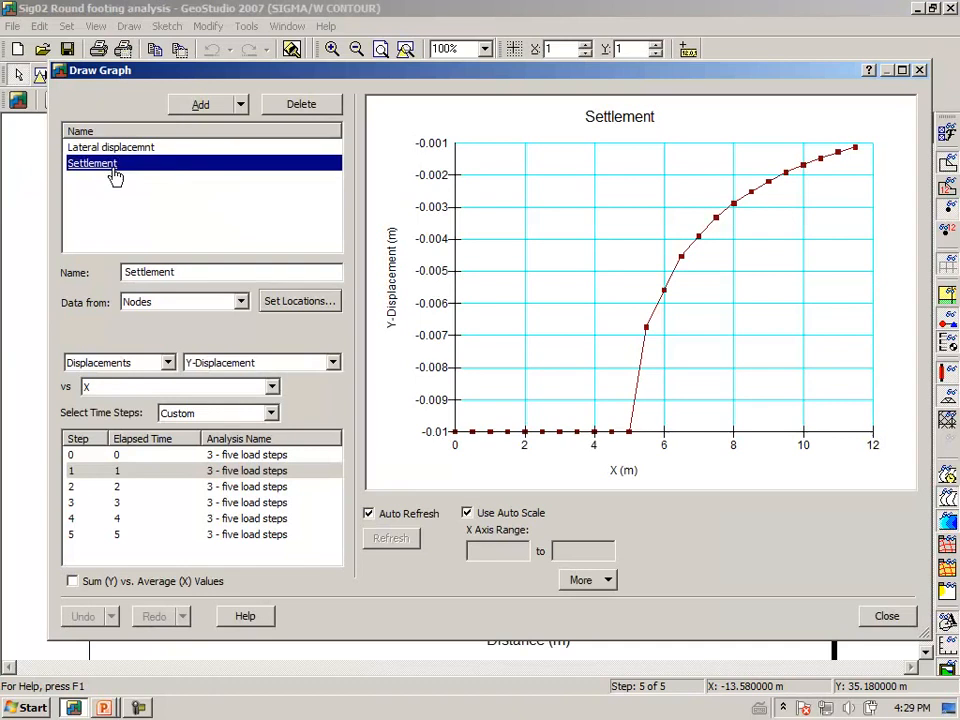
Step: Plot Y-displacement versus X for load steps 1 through 5 together on the Settlement graph, compare the curves, and close the graph window
left_click(250, 471)
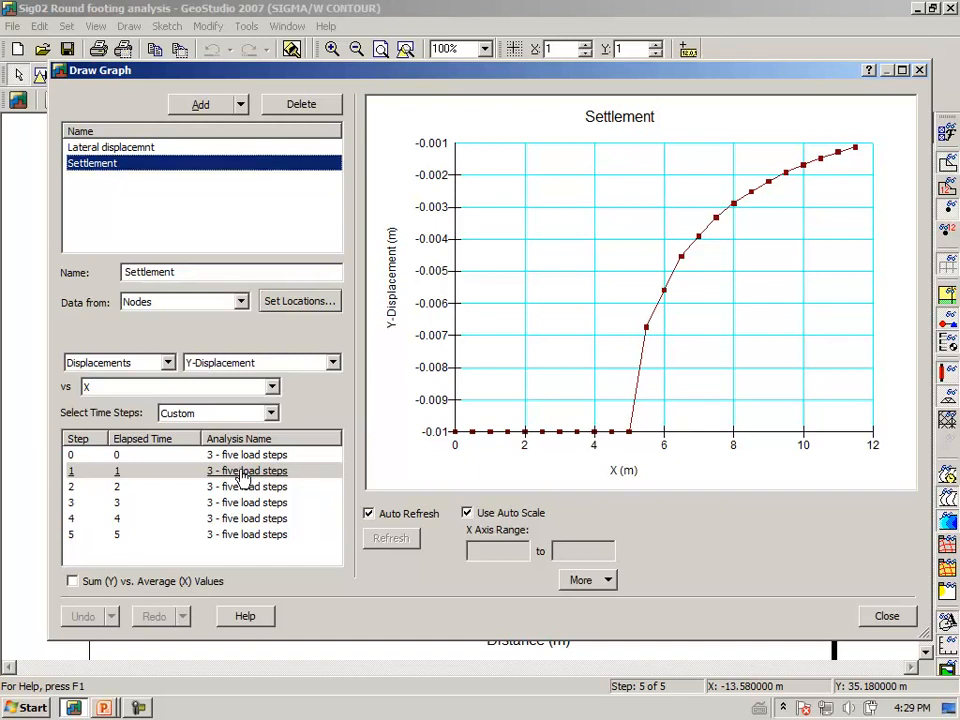
left_click(240, 487, "ctrl")
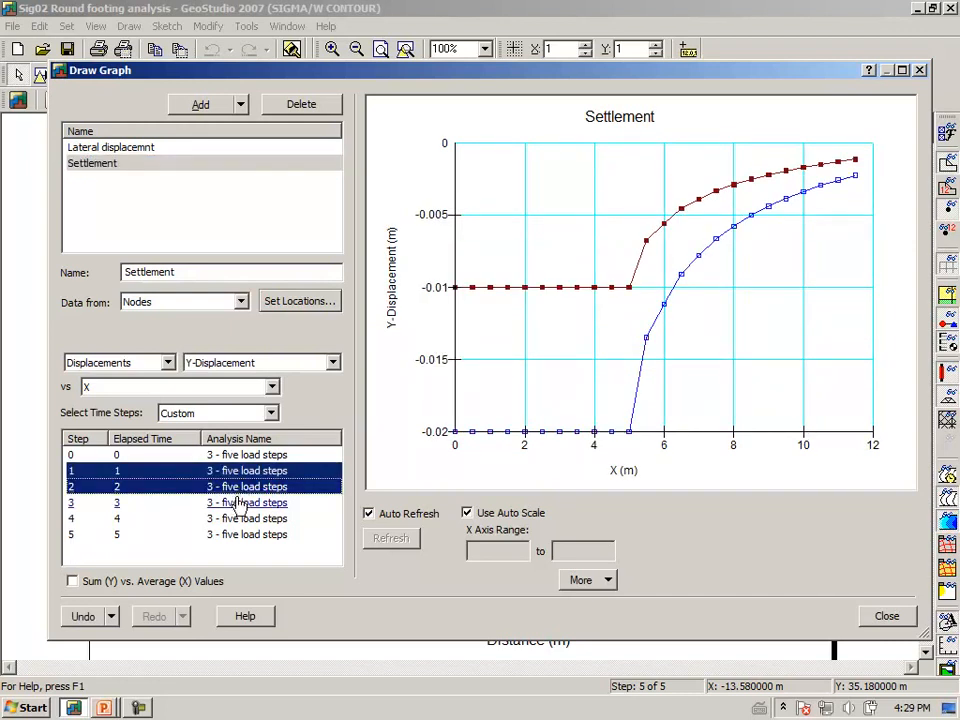
left_click(238, 503, "ctrl")
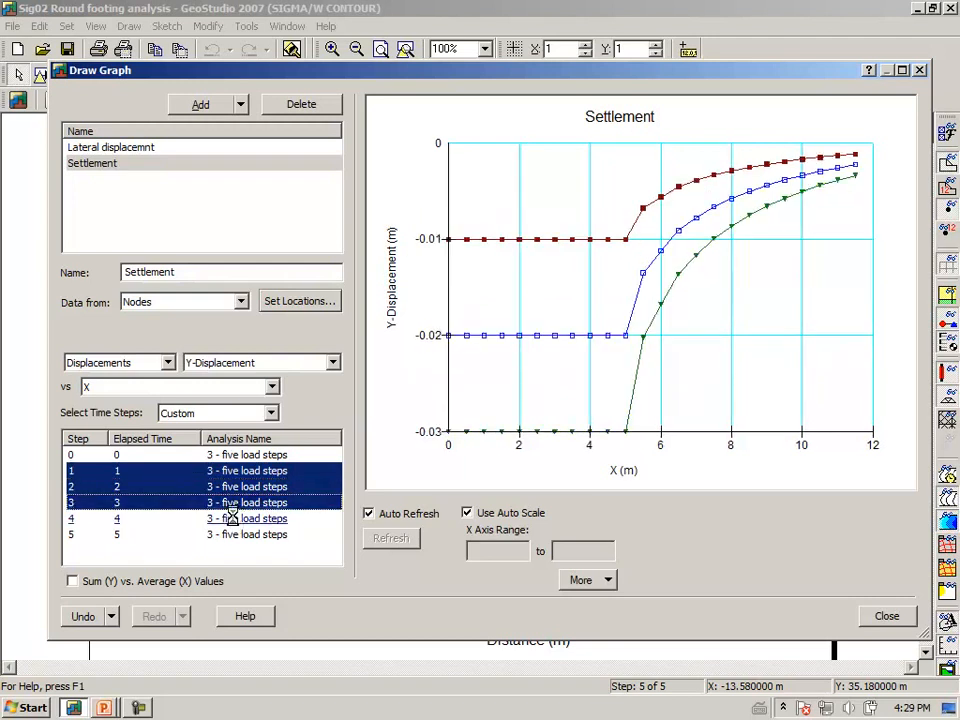
left_click(230, 518, "ctrl")
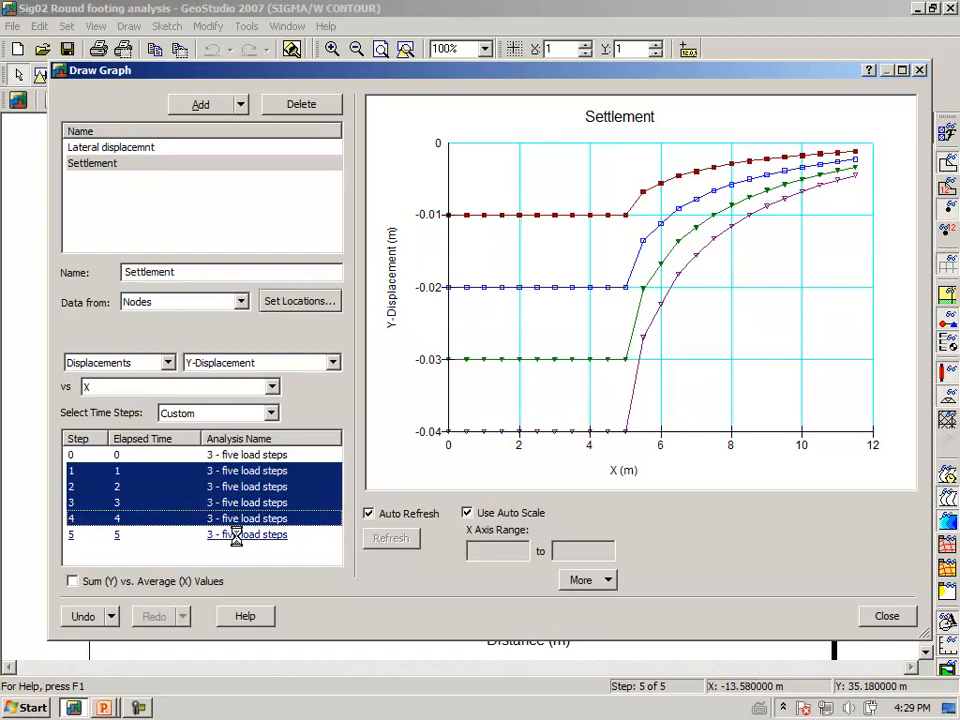
left_click(237, 536, "ctrl")
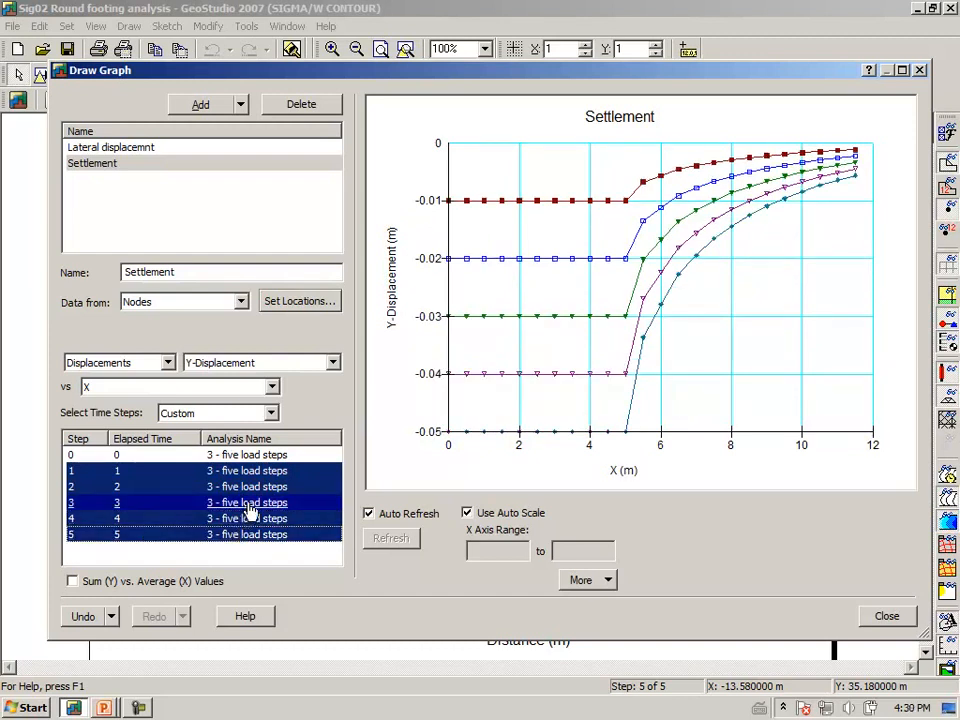
mouse_move(519, 208)
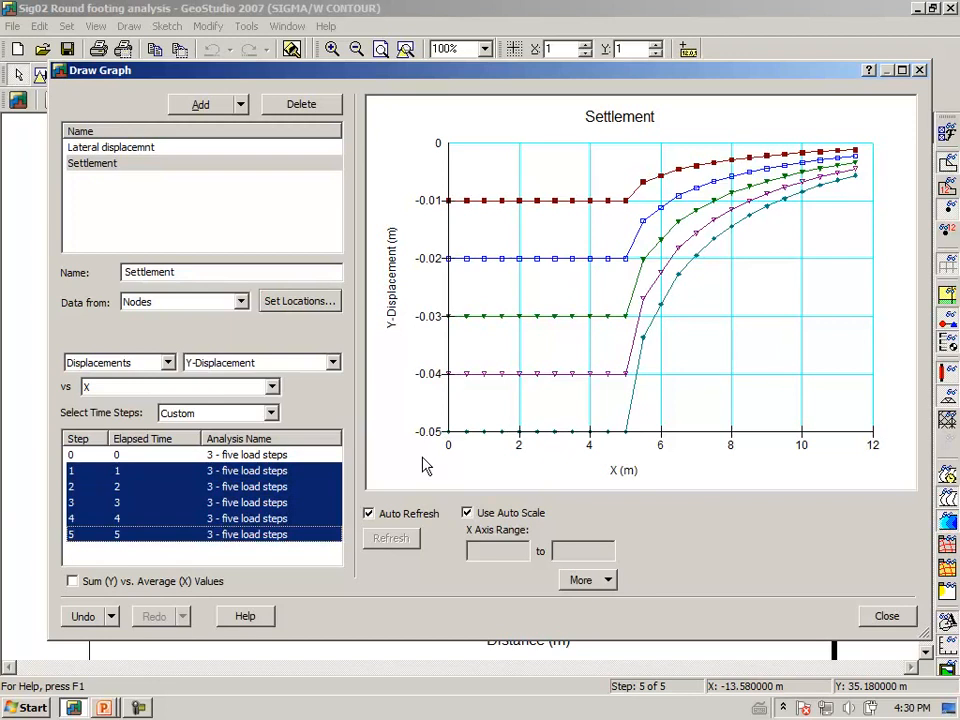
left_click(884, 622)
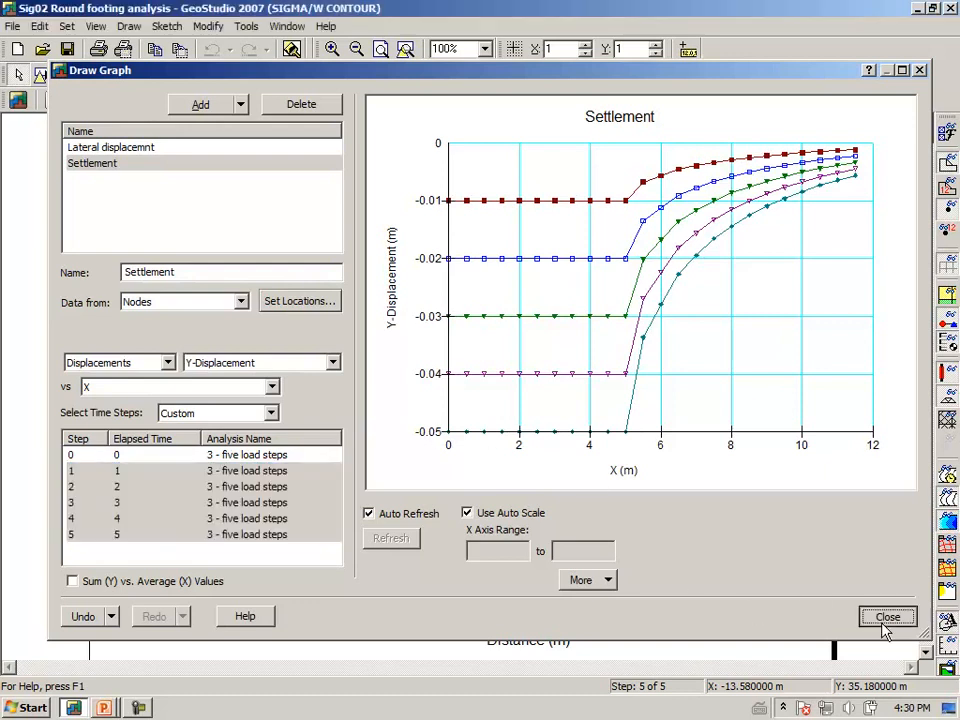